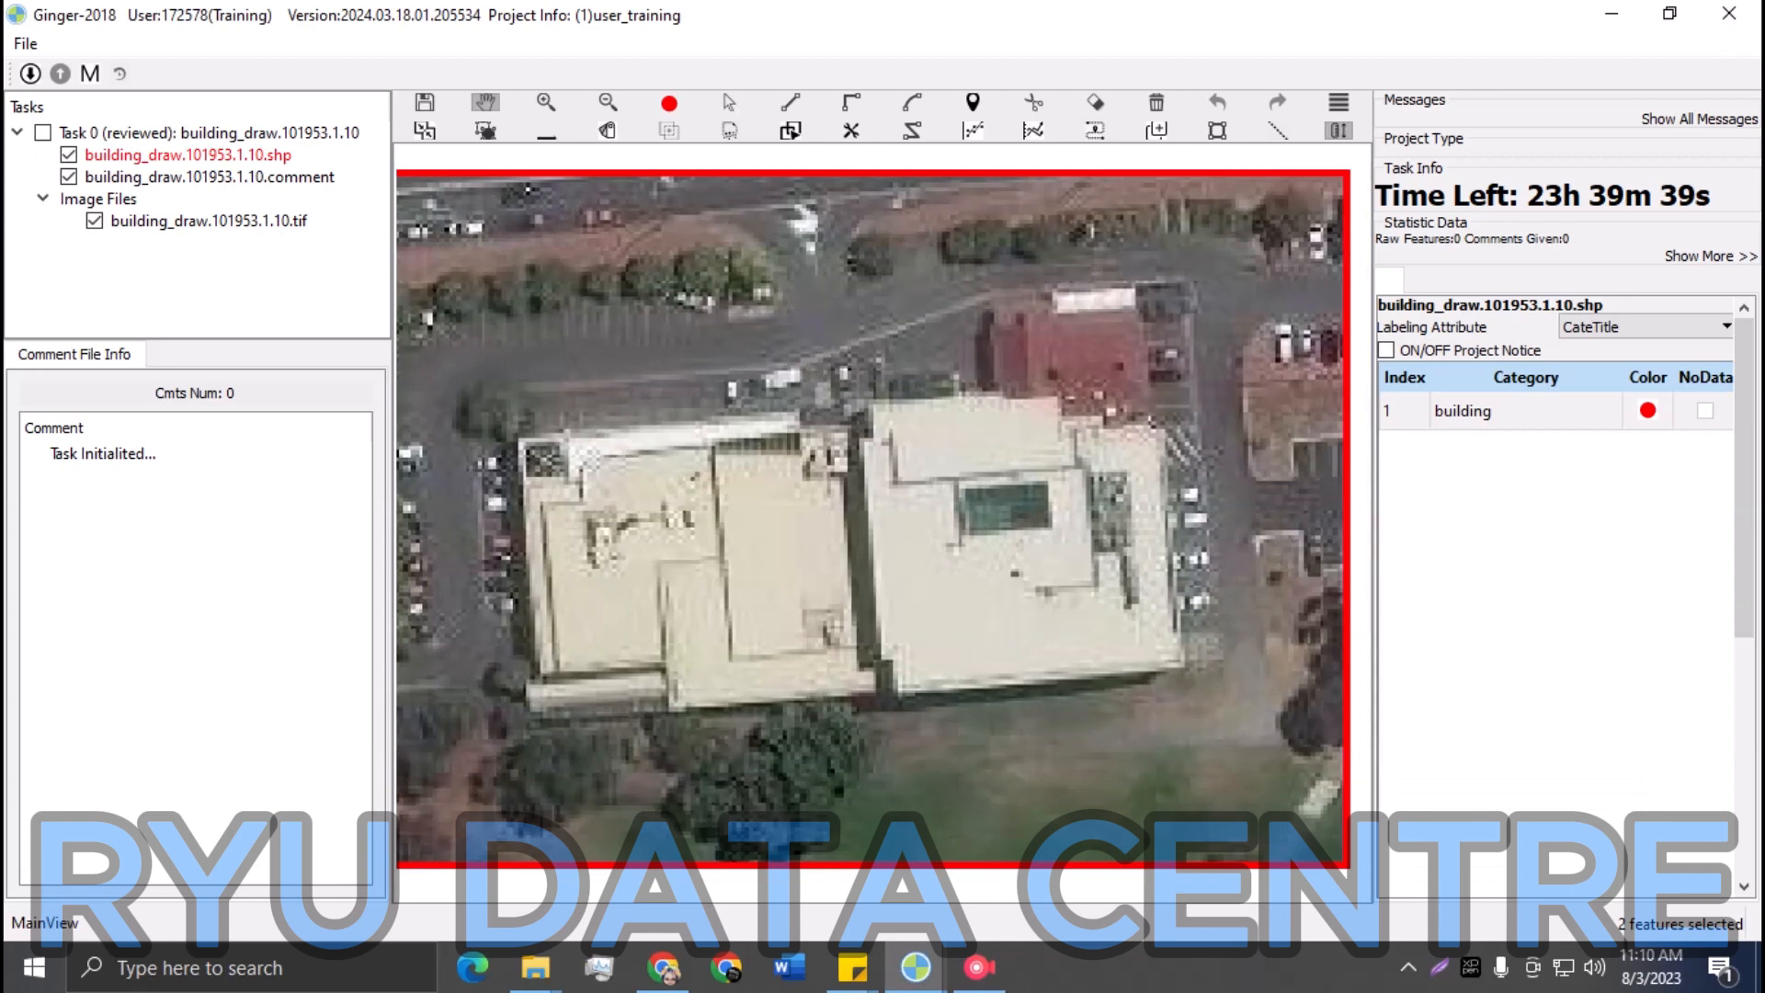
Step: Outline the whole building complex, including the red-roofed building, as one right-angled polygon
key(r)
click(1181, 662)
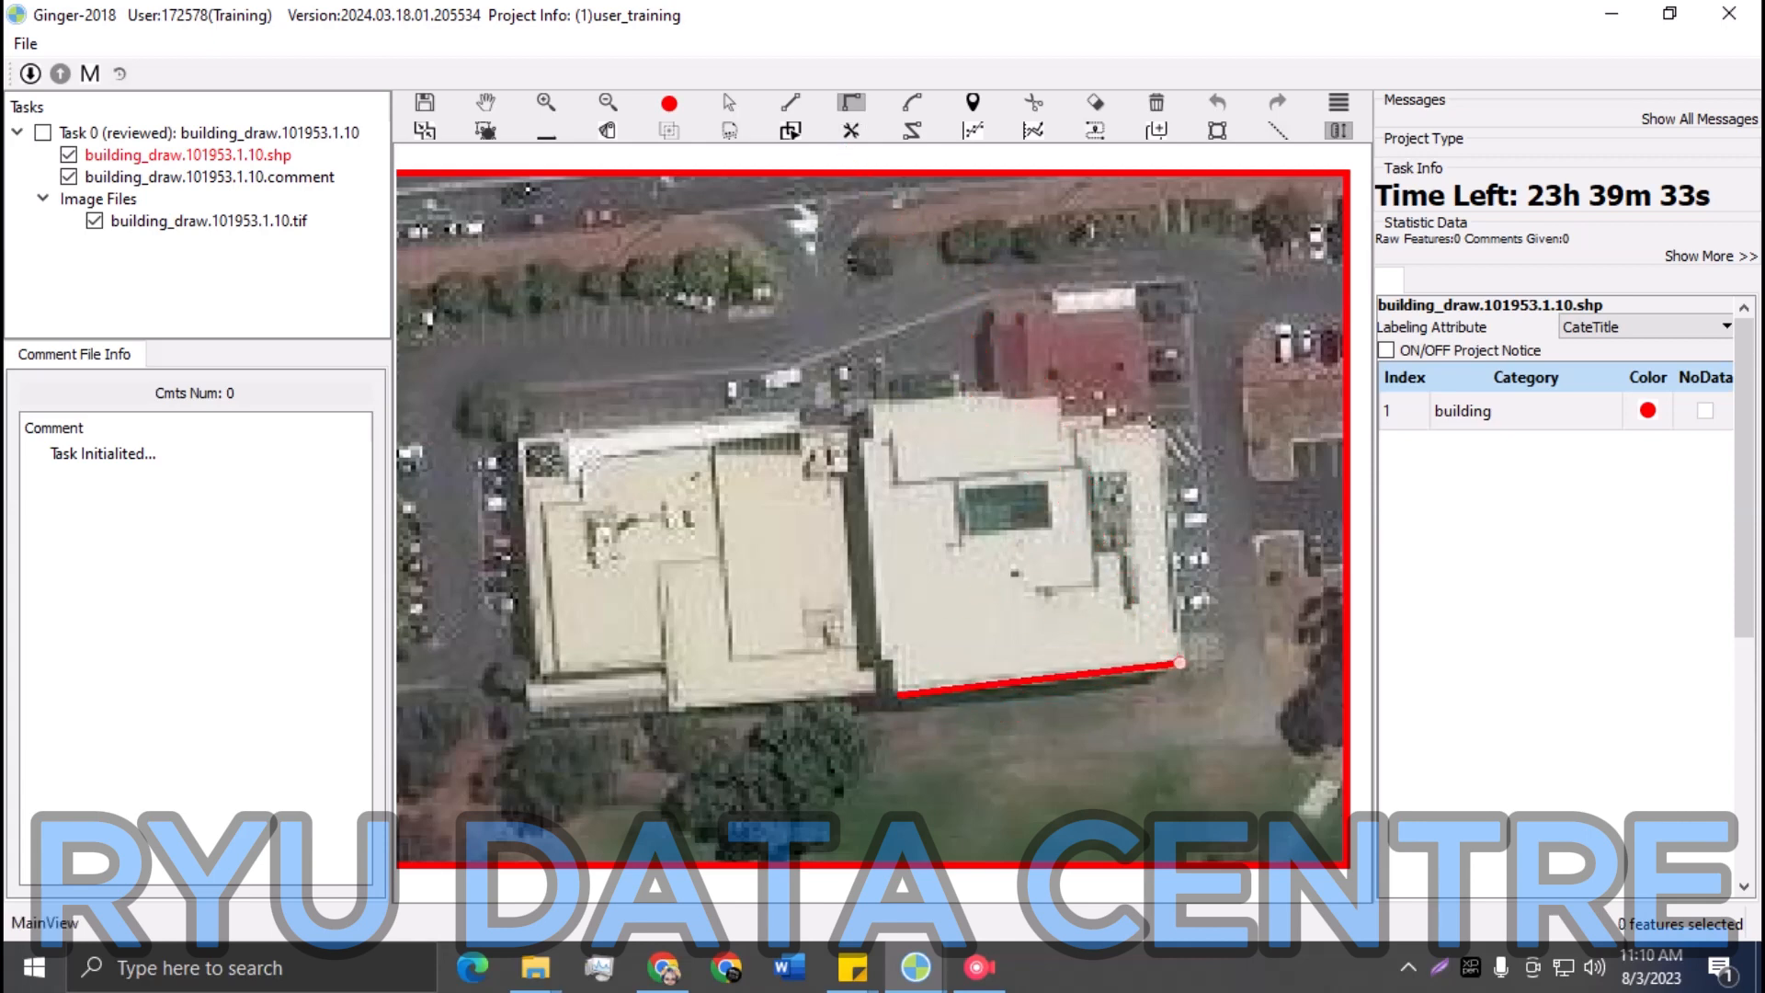
click(669, 709)
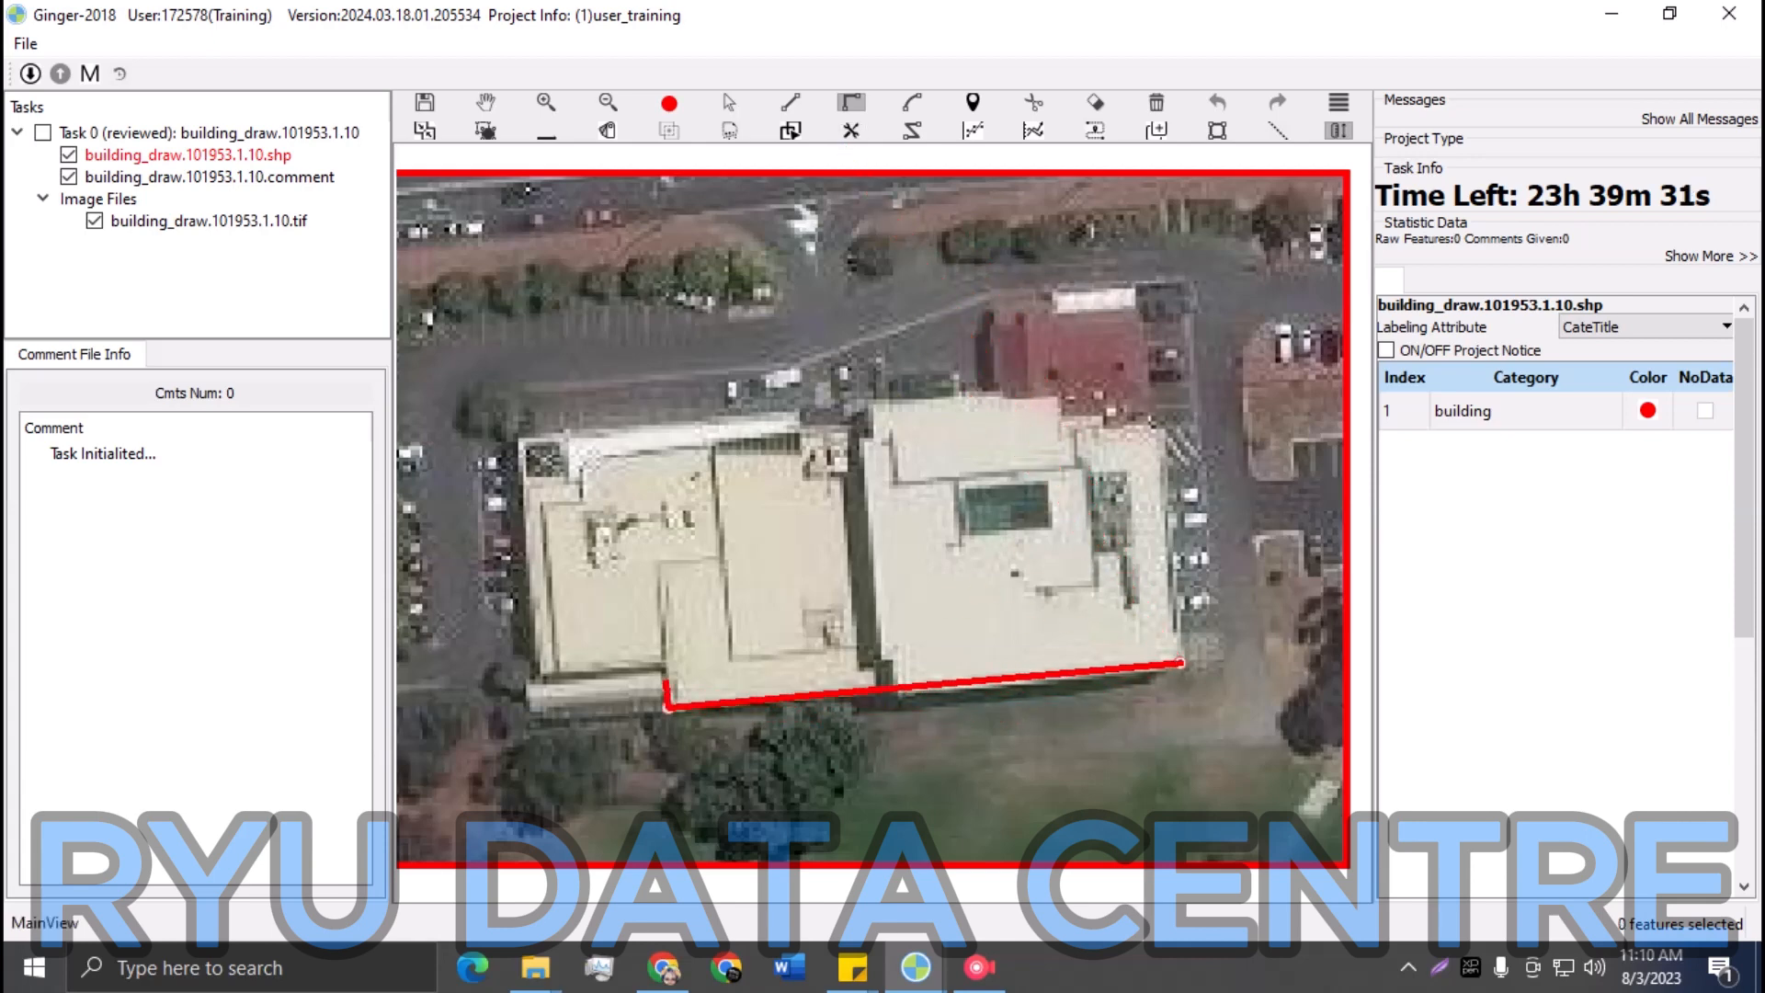
click(527, 685)
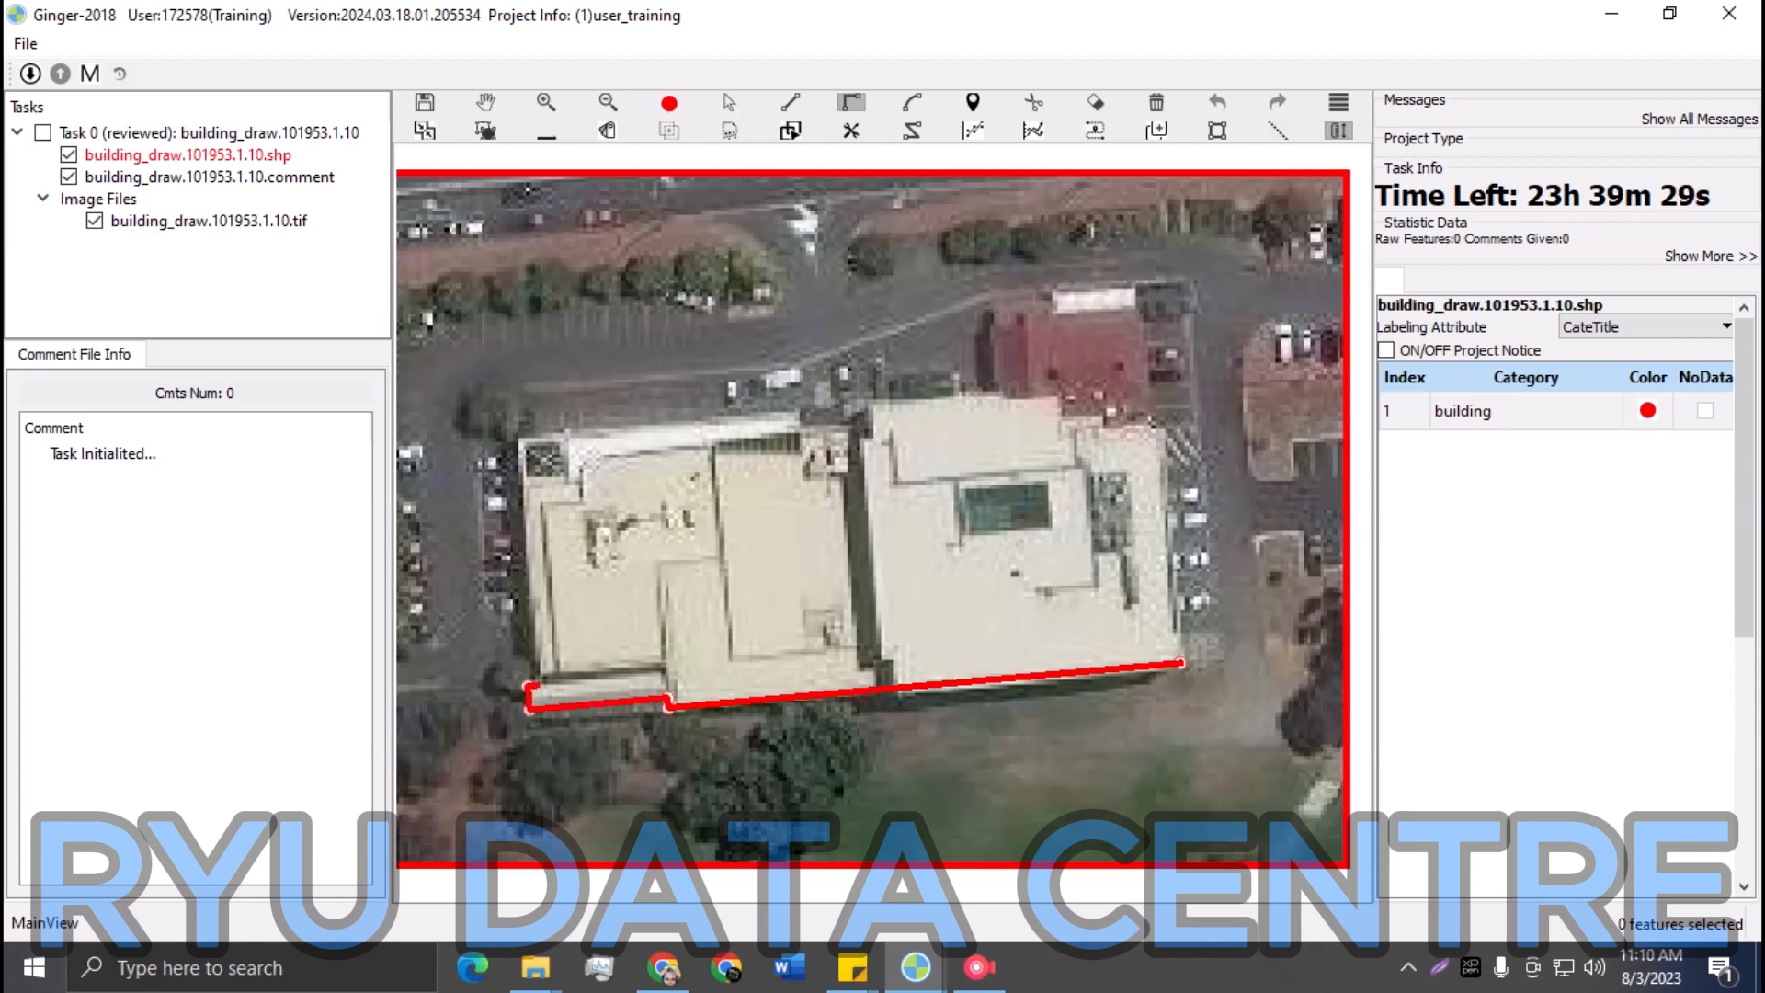
click(540, 685)
click(519, 442)
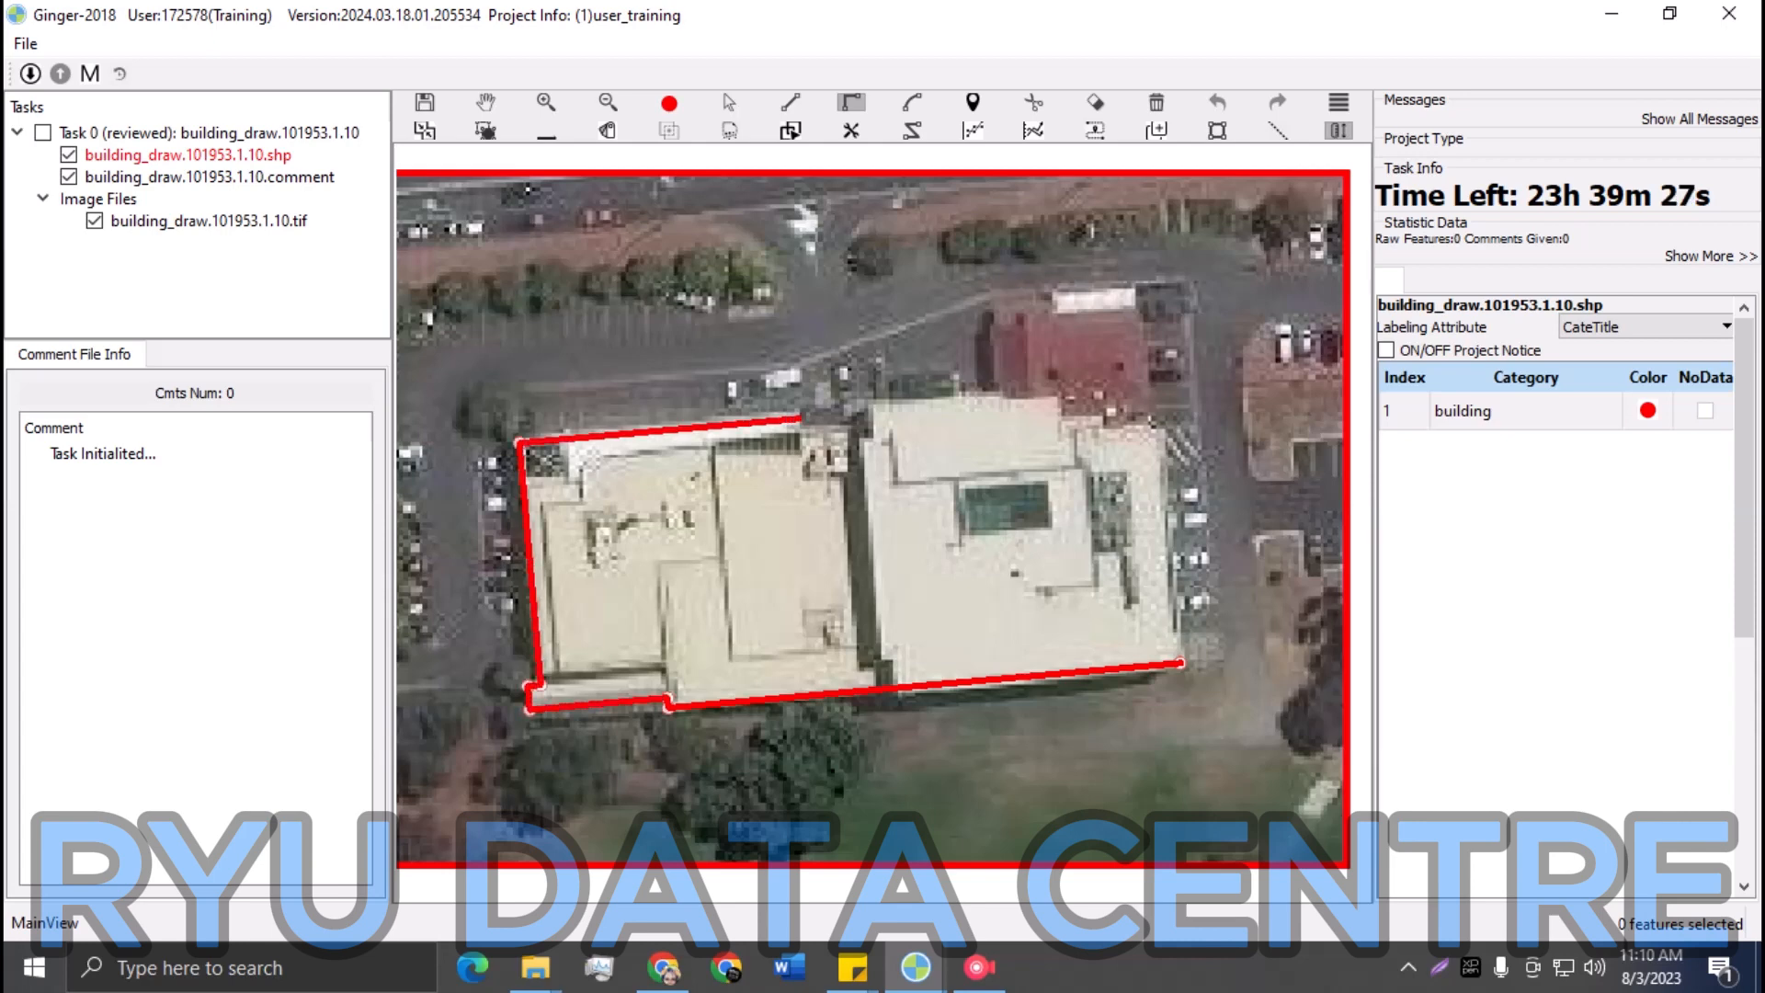
click(865, 415)
click(867, 402)
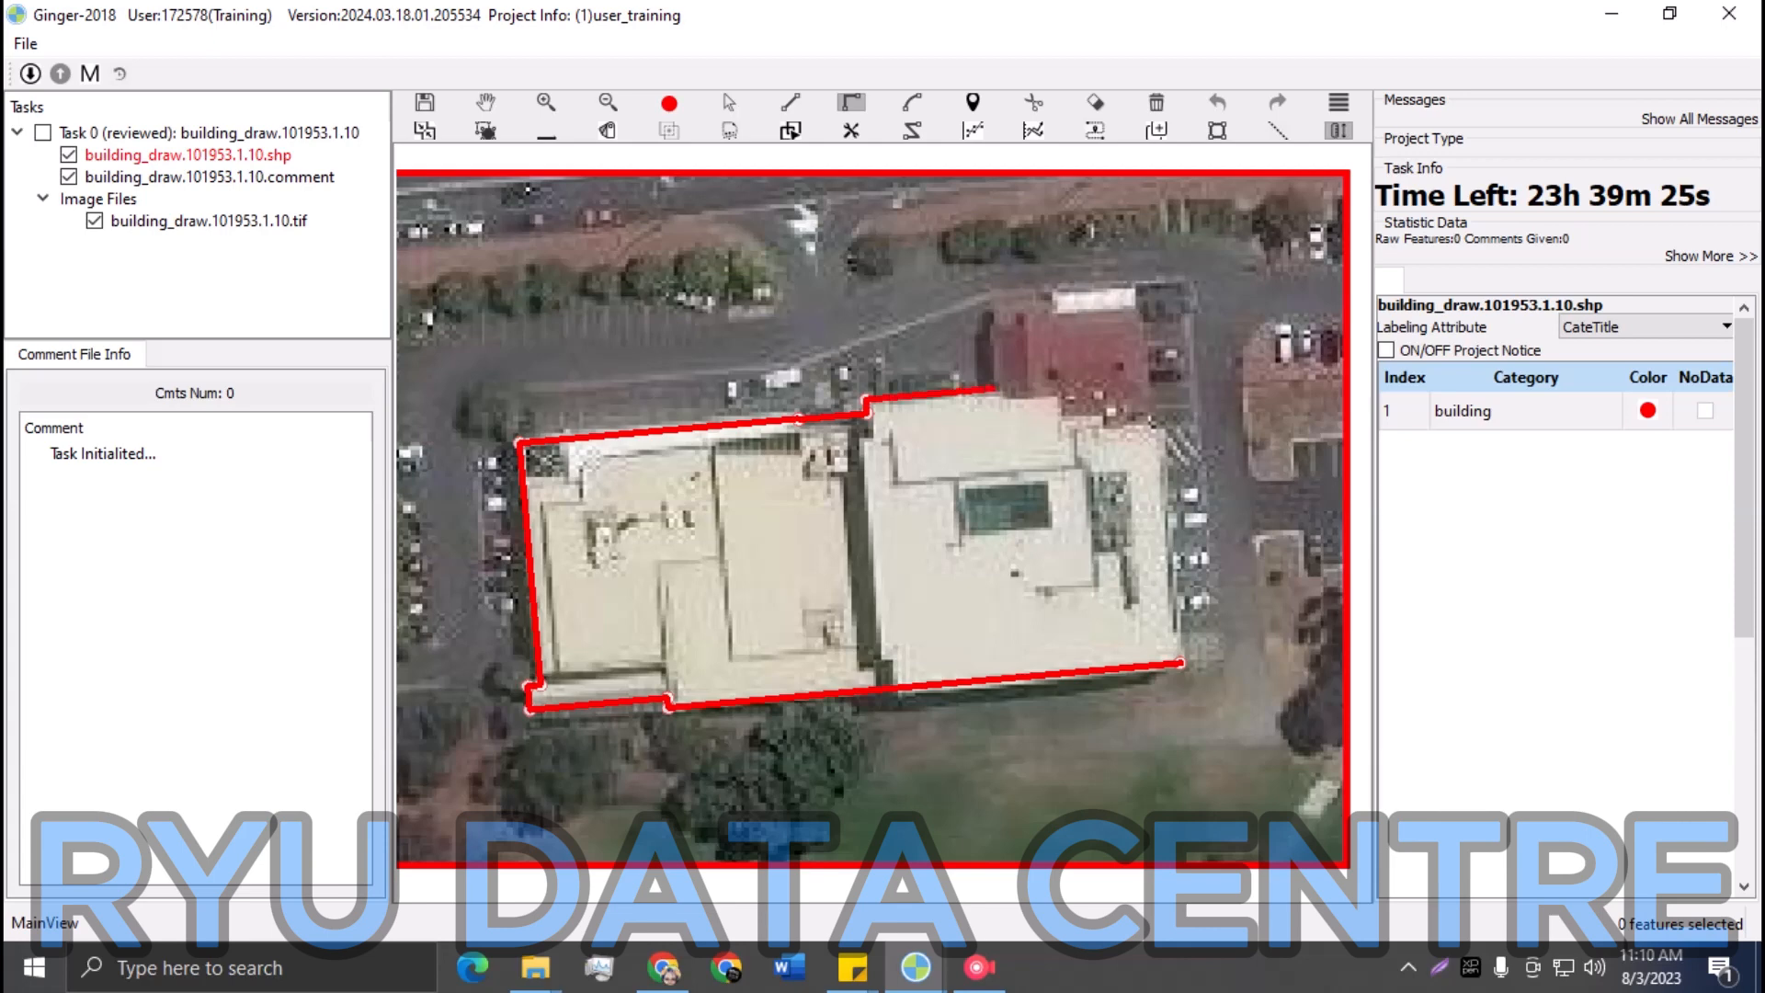
click(994, 387)
click(987, 309)
click(1050, 292)
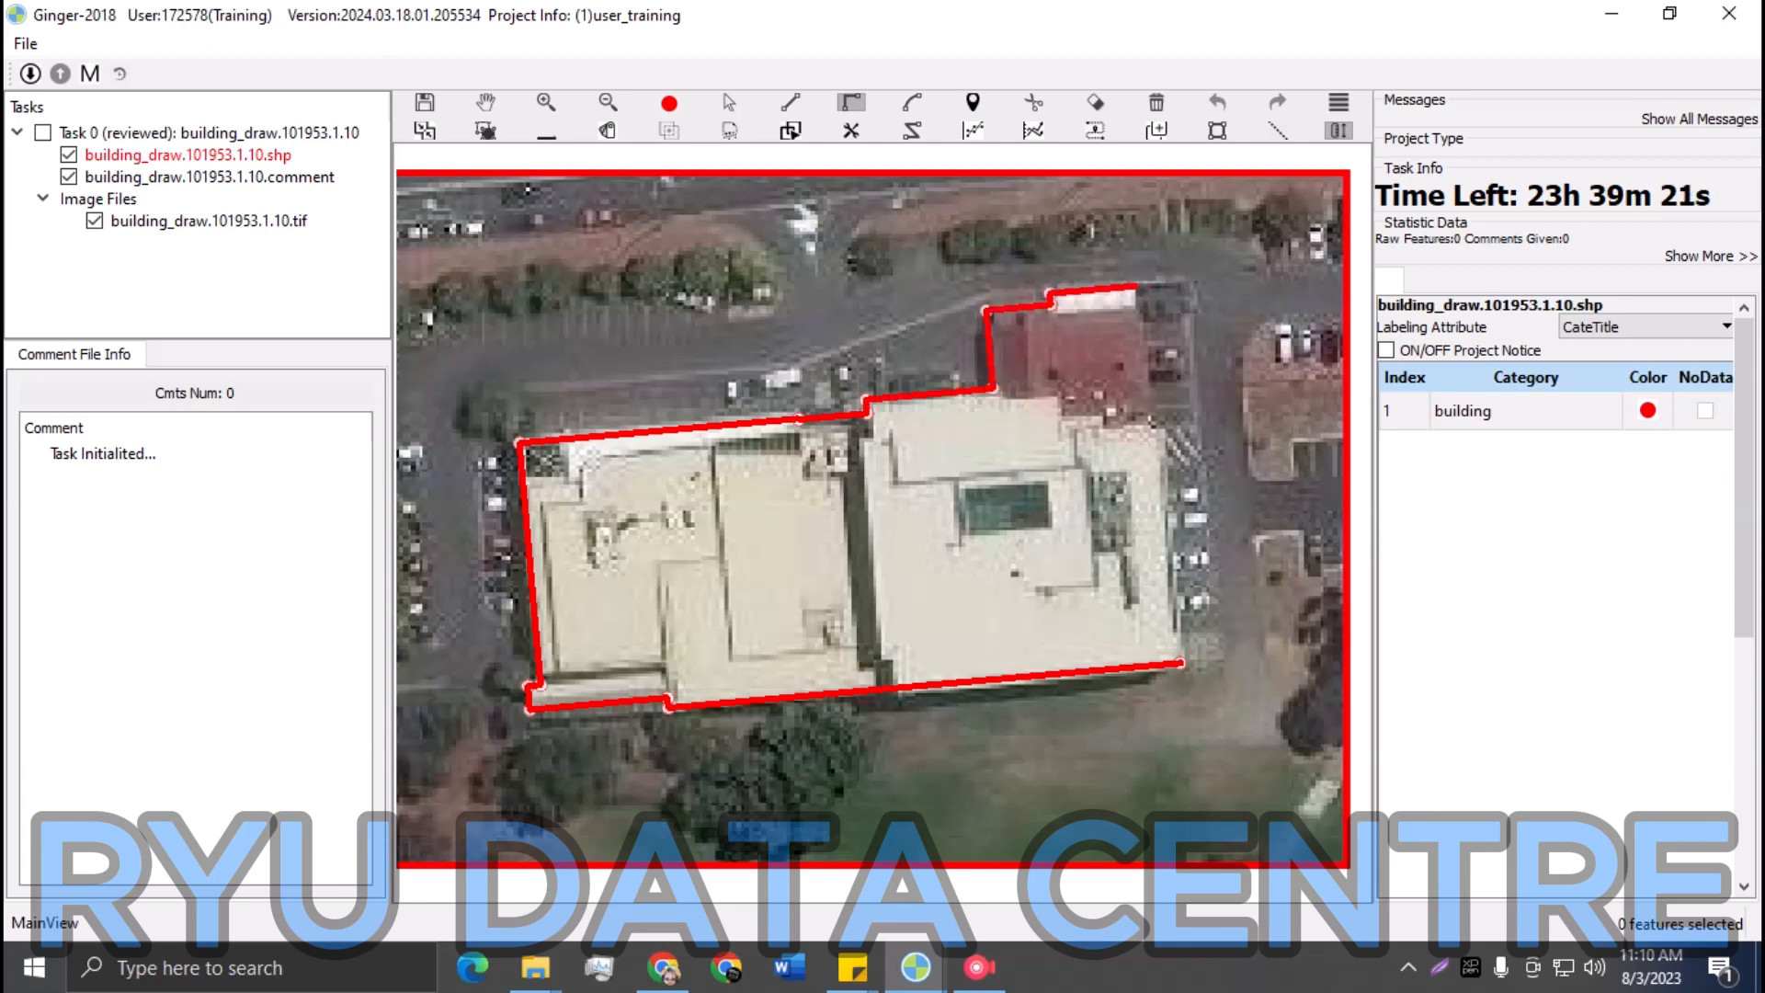
click(1136, 286)
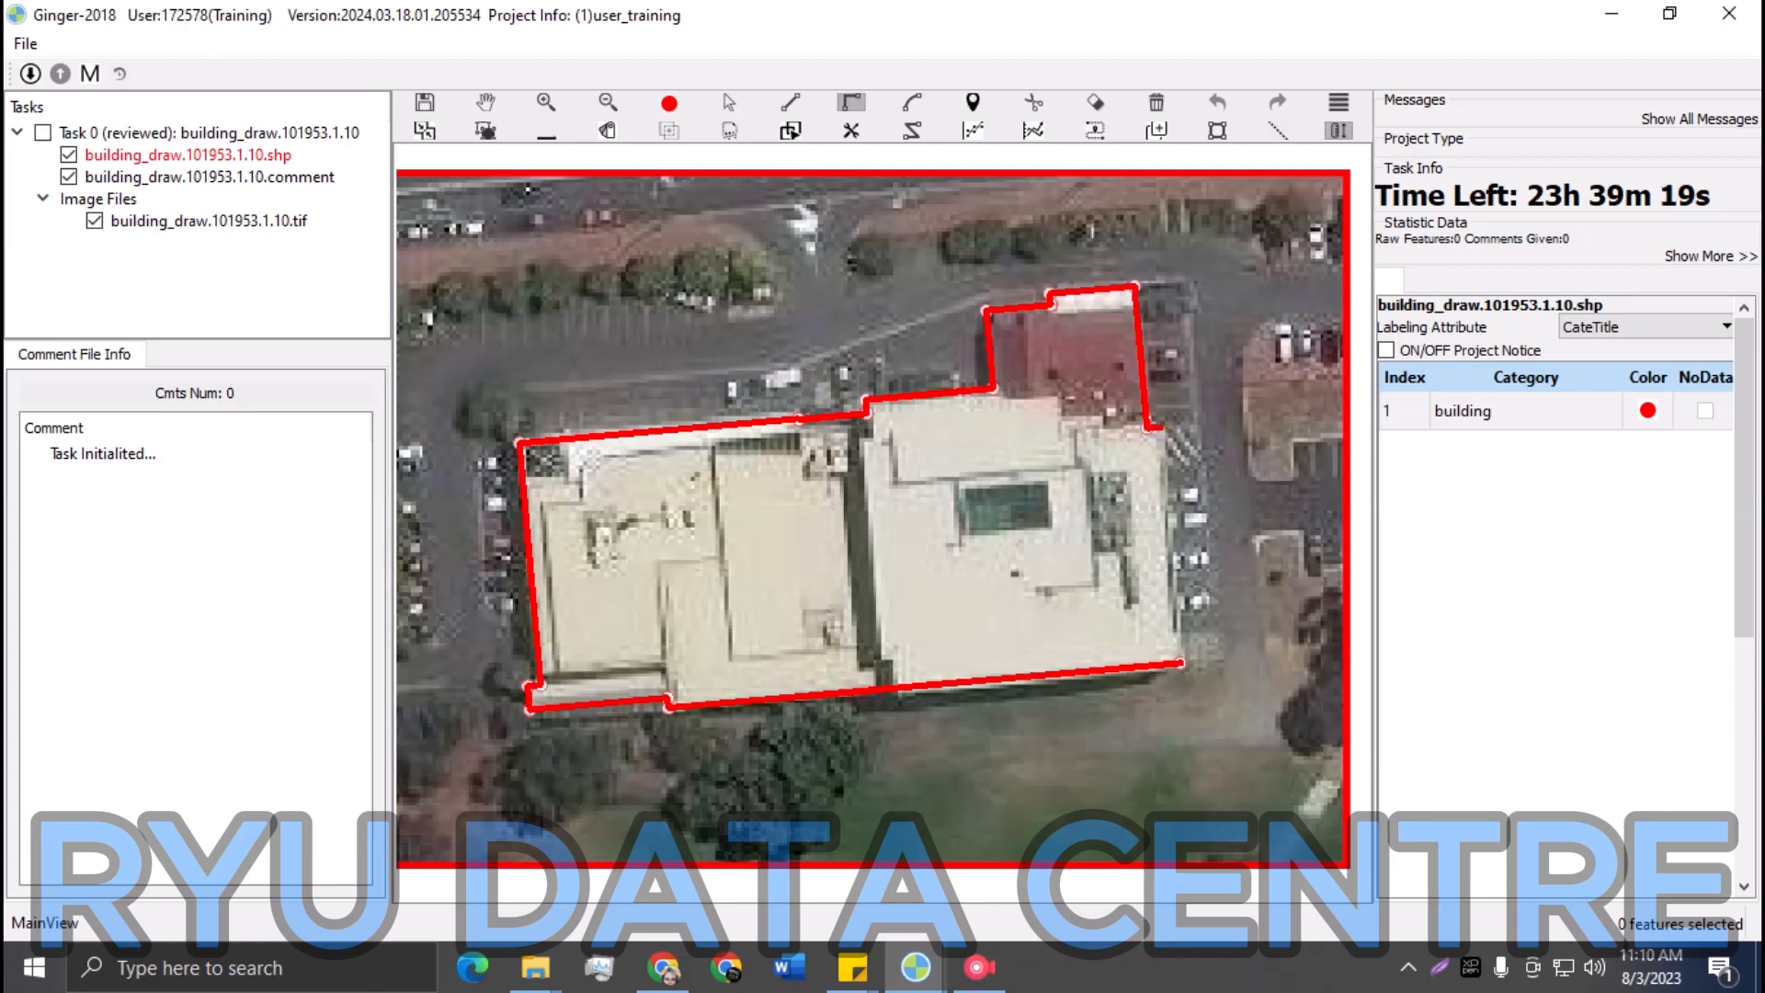
double_click(1168, 534)
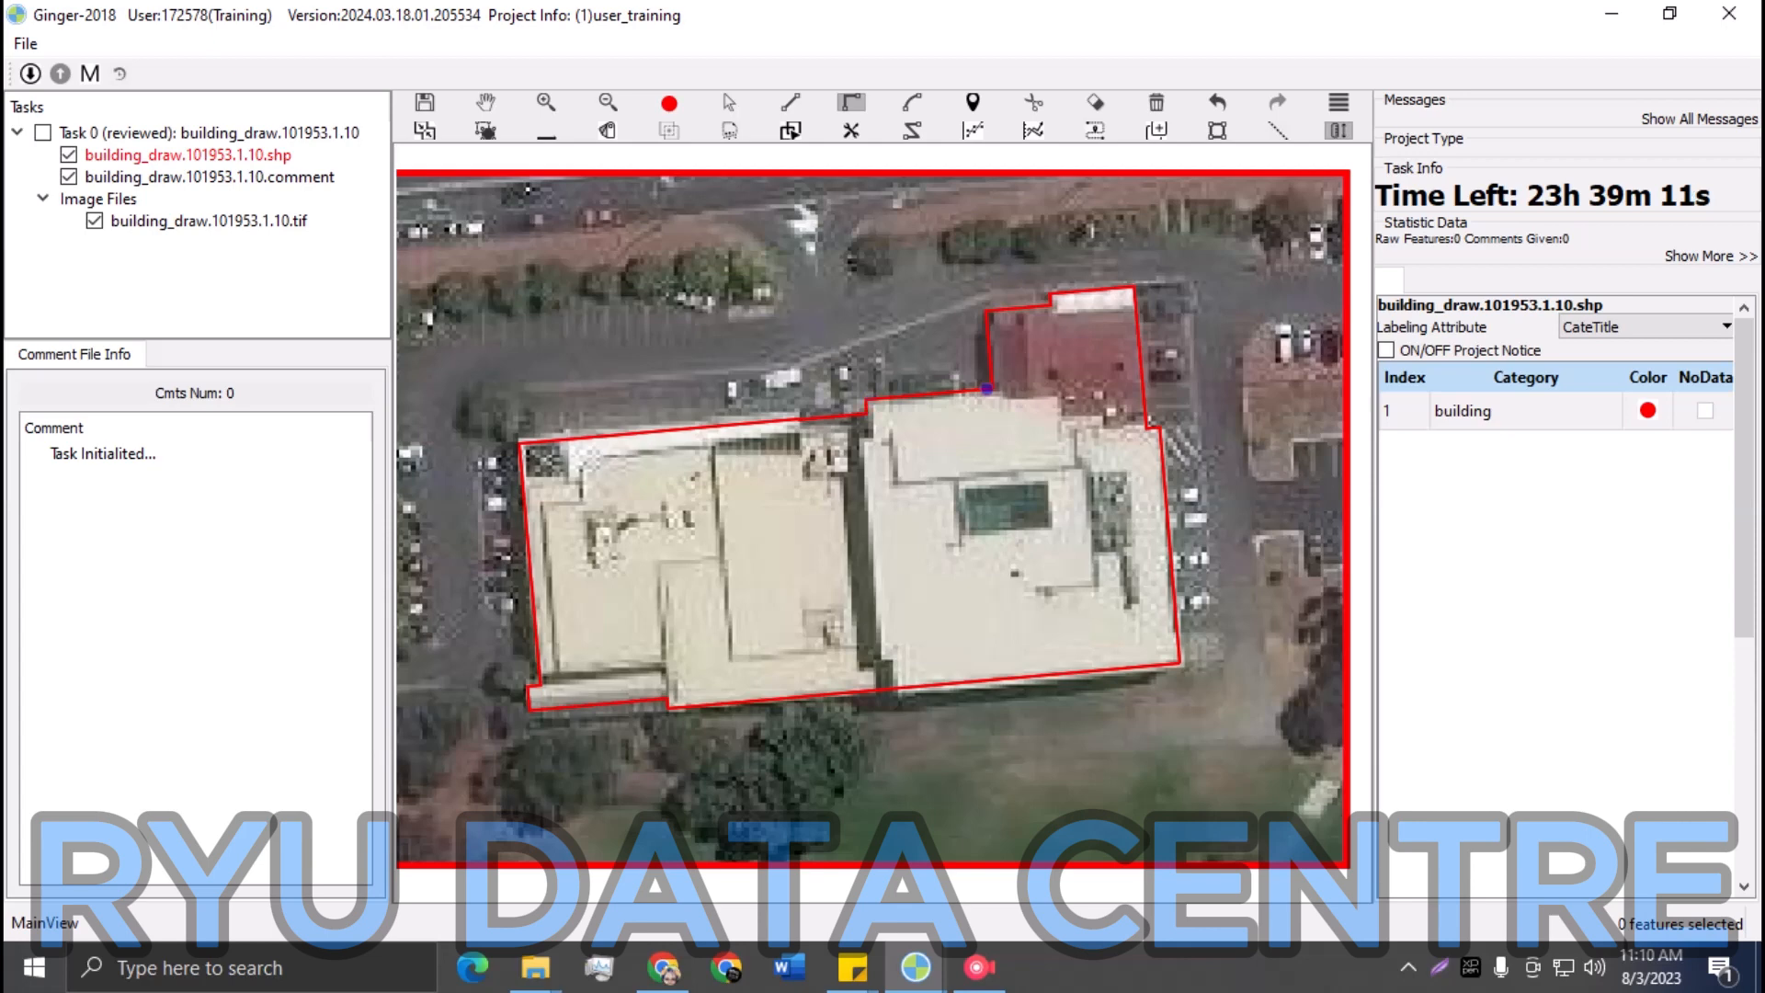
Step: Split the polygon along the stepped boundary between the two large light-roofed buildings
click(898, 686)
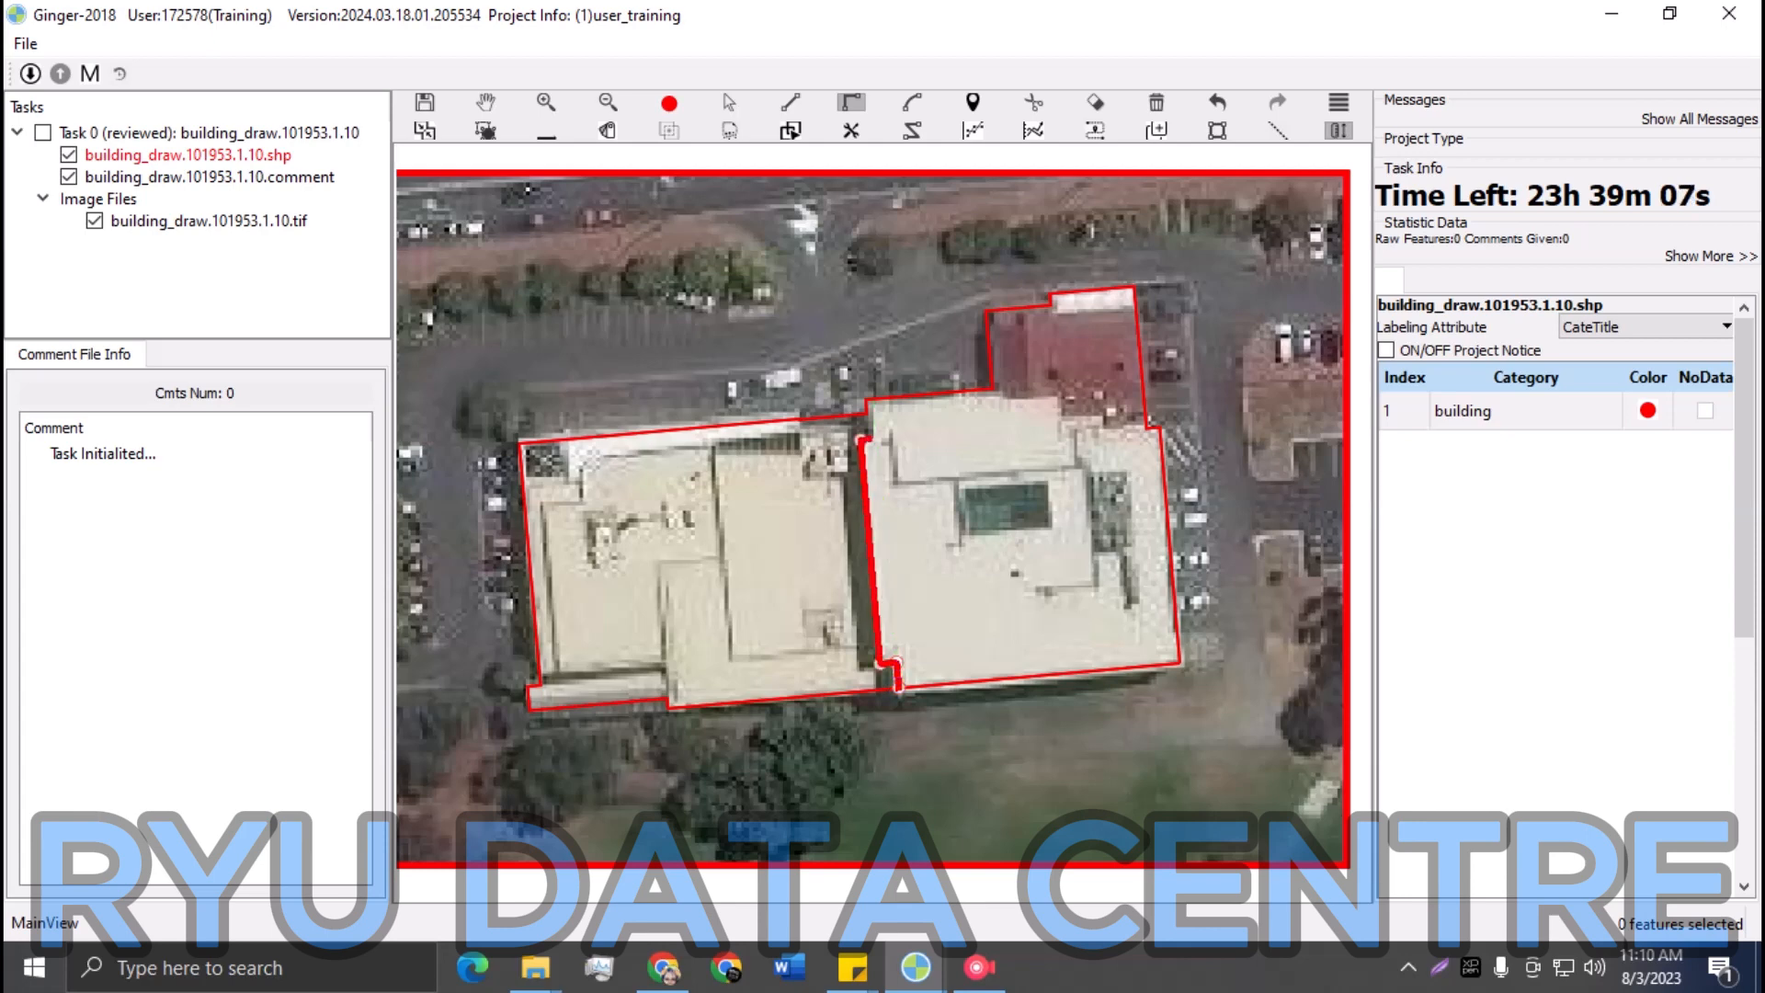
click(866, 413)
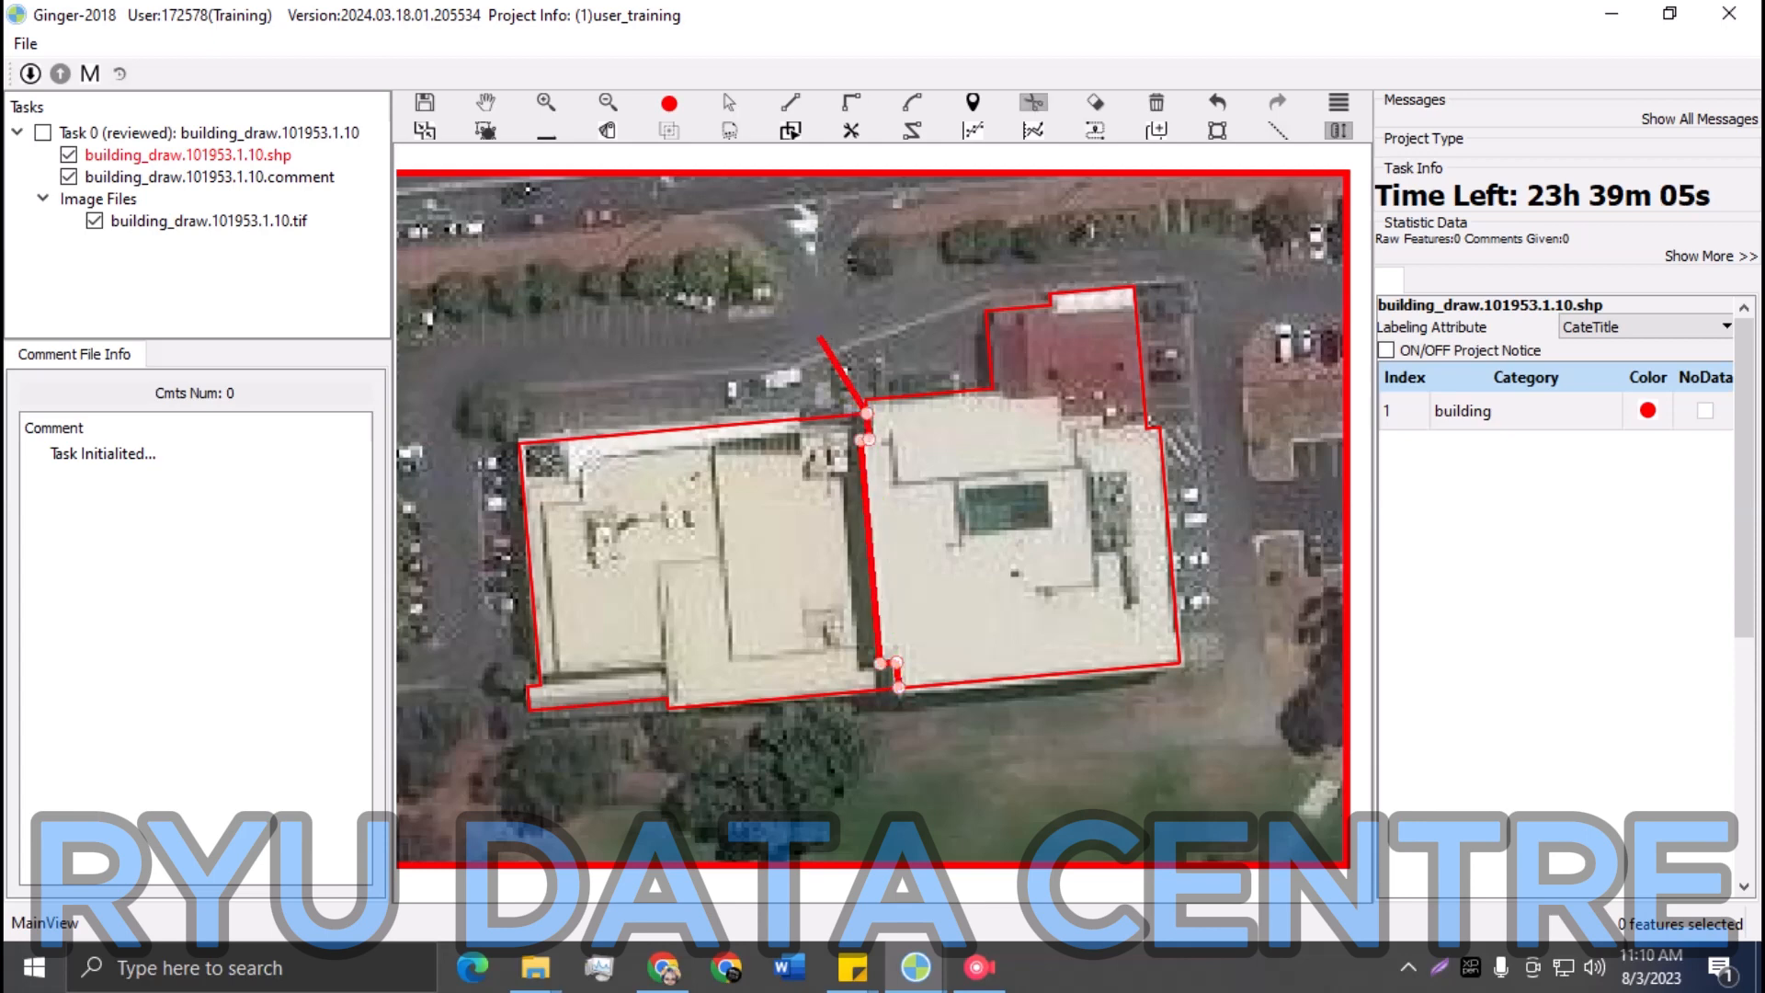
click(807, 337)
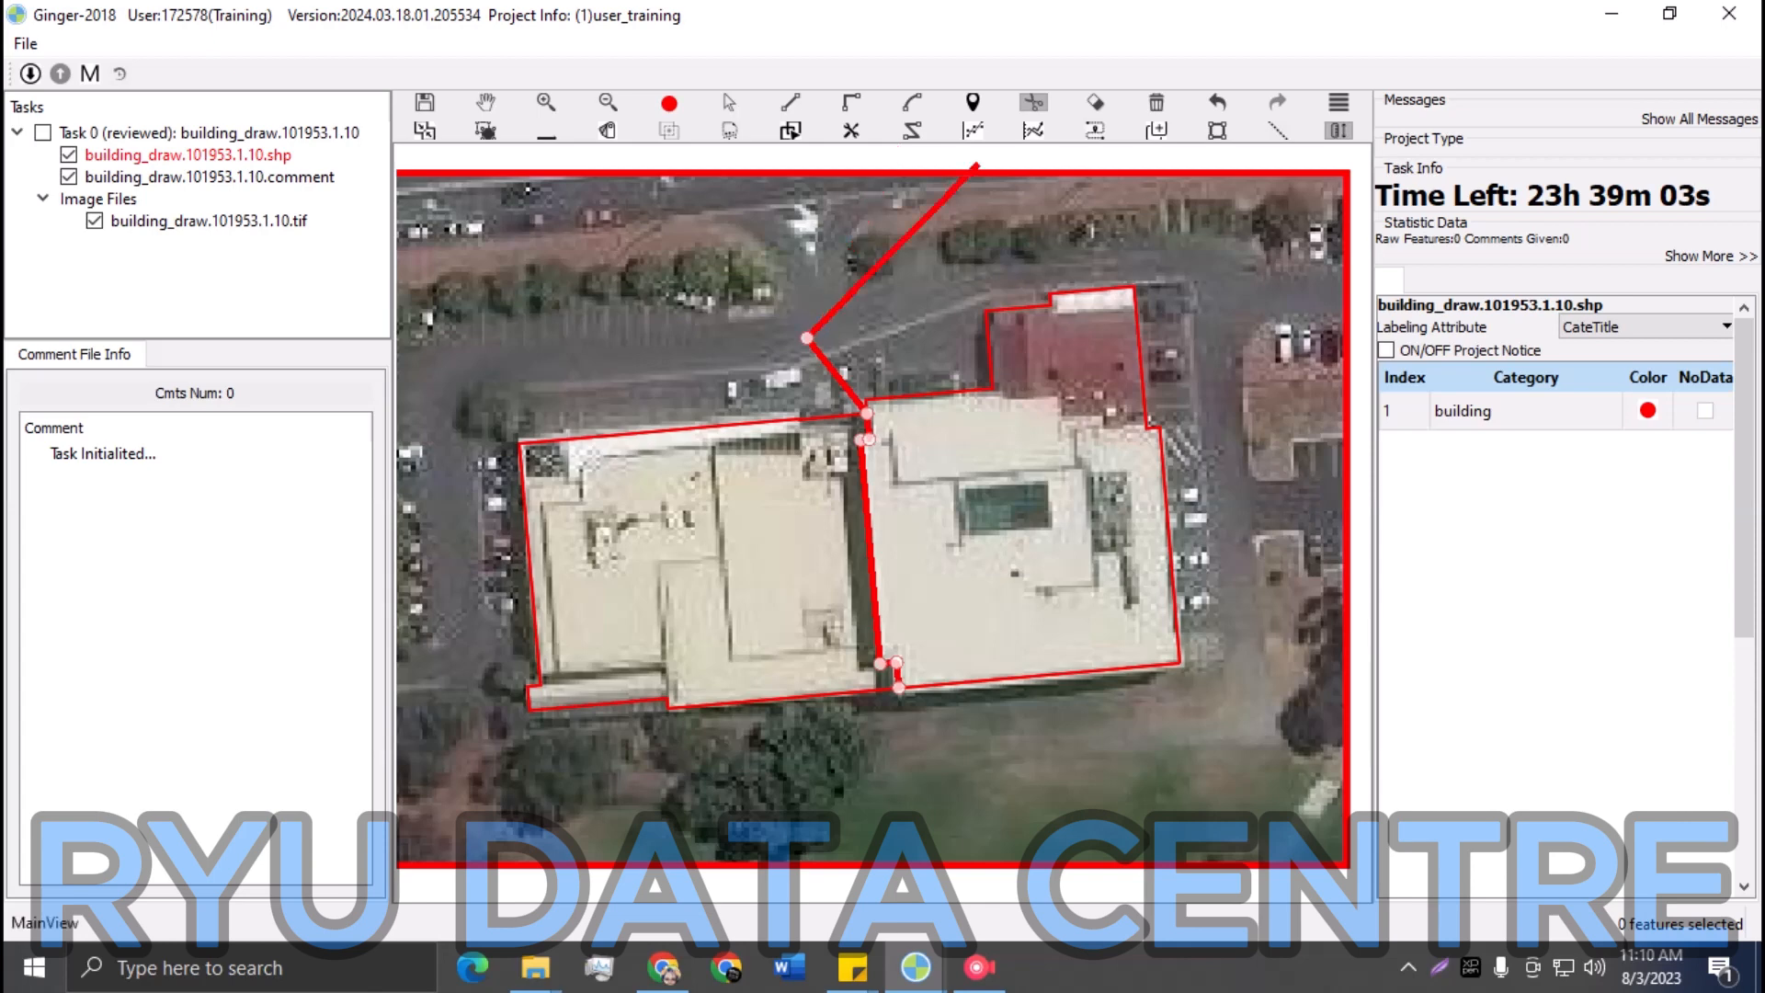
right_click(891, 419)
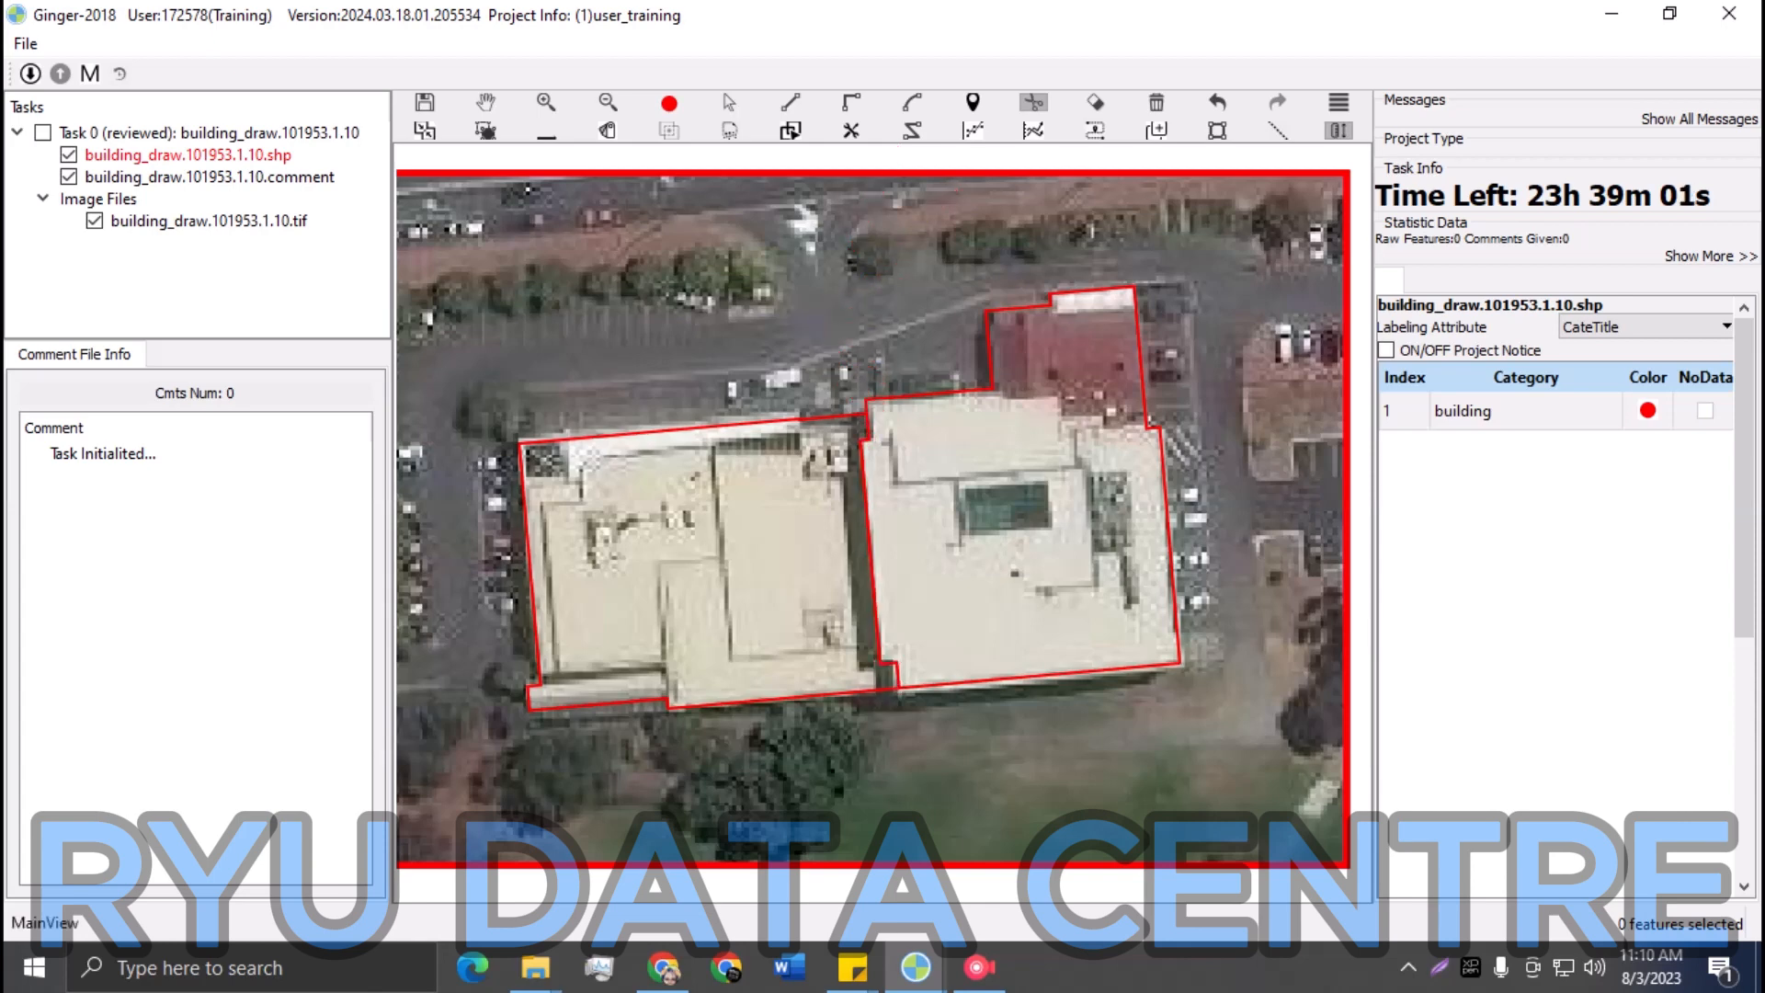
Step: Split off the narrow strip at the lower-left corner of the left light-roofed building
key(r)
click(662, 699)
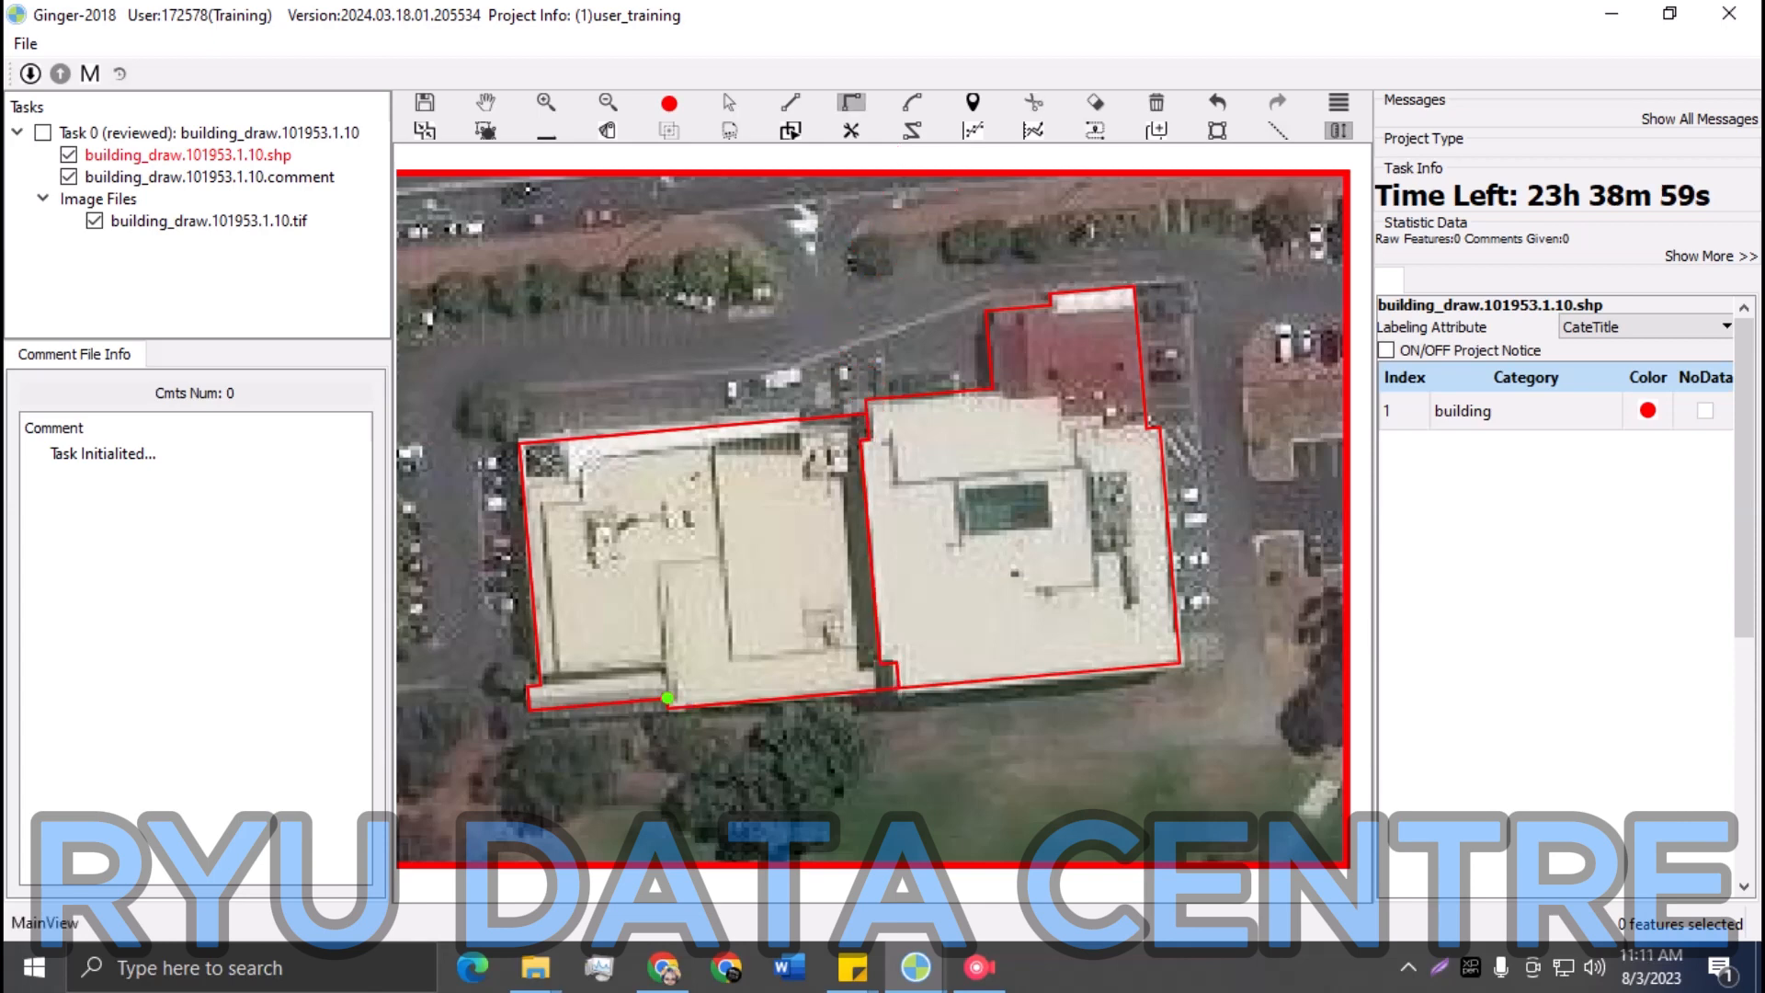
click(663, 669)
right_click(502, 704)
Step: Split the red-roofed building from the large white-roofed building along the stepped edge between them
drag(644, 589, 591, 672)
scroll(983, 473, up, 1)
key(r)
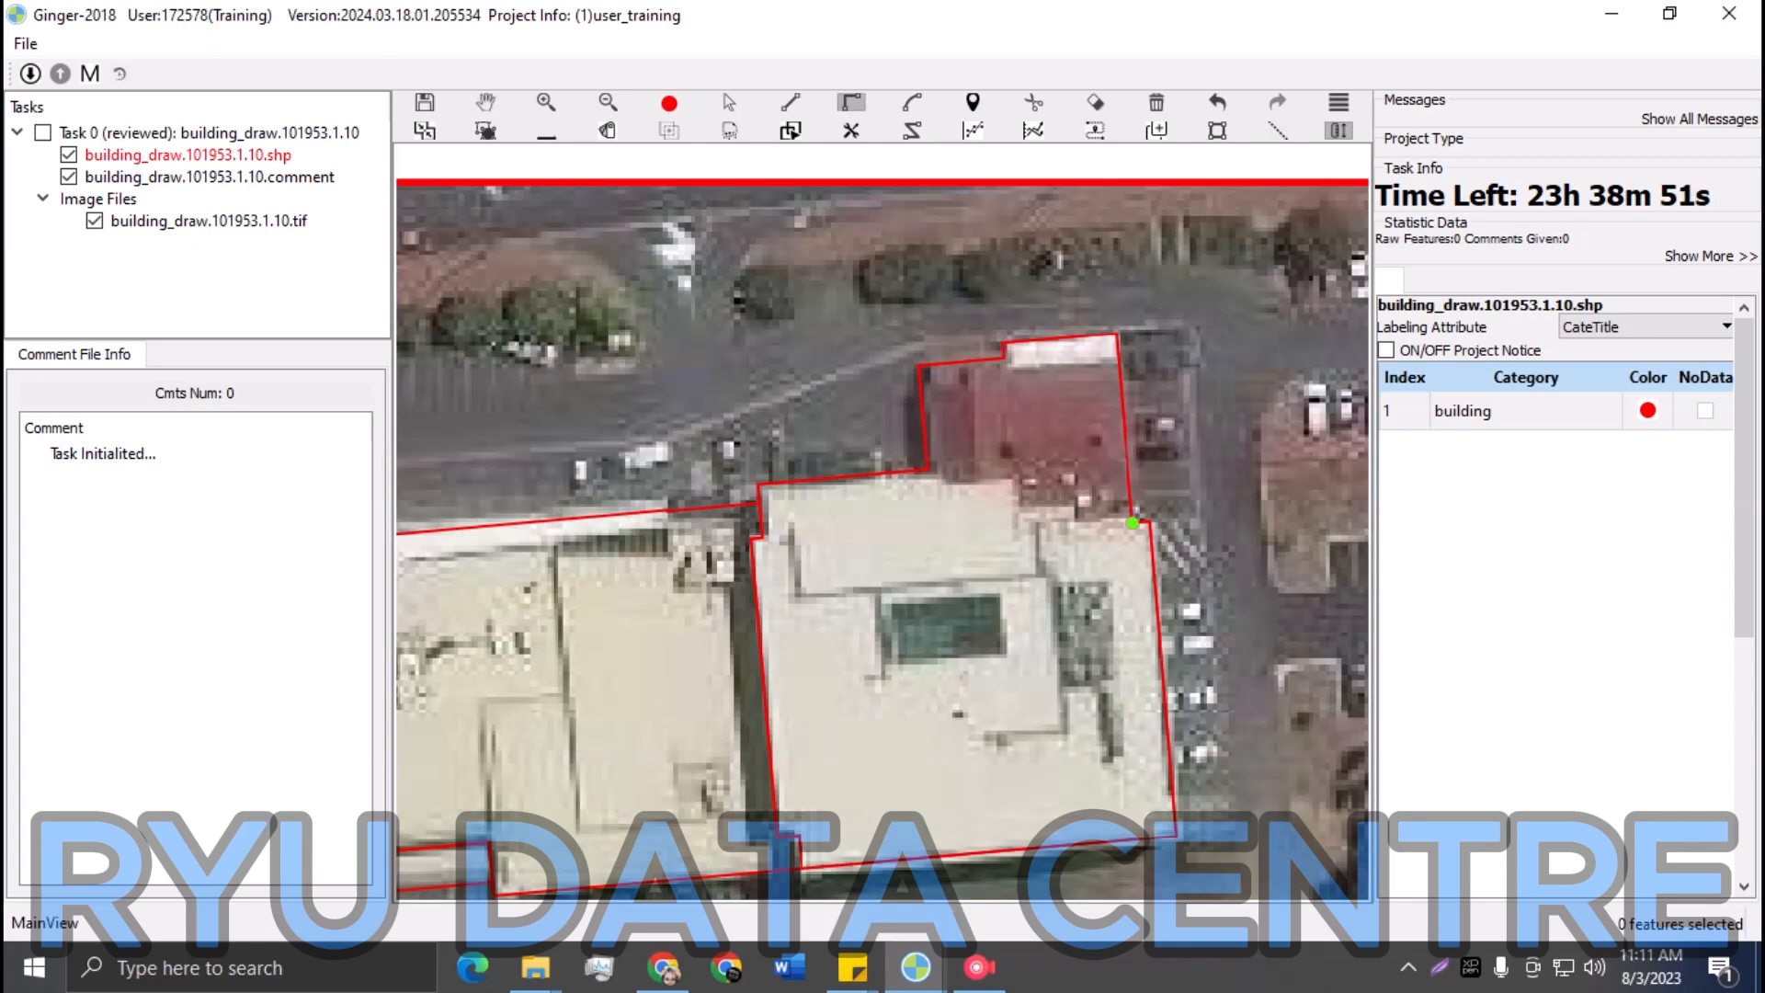
click(1134, 516)
click(1075, 522)
click(1074, 506)
click(1014, 512)
click(1011, 479)
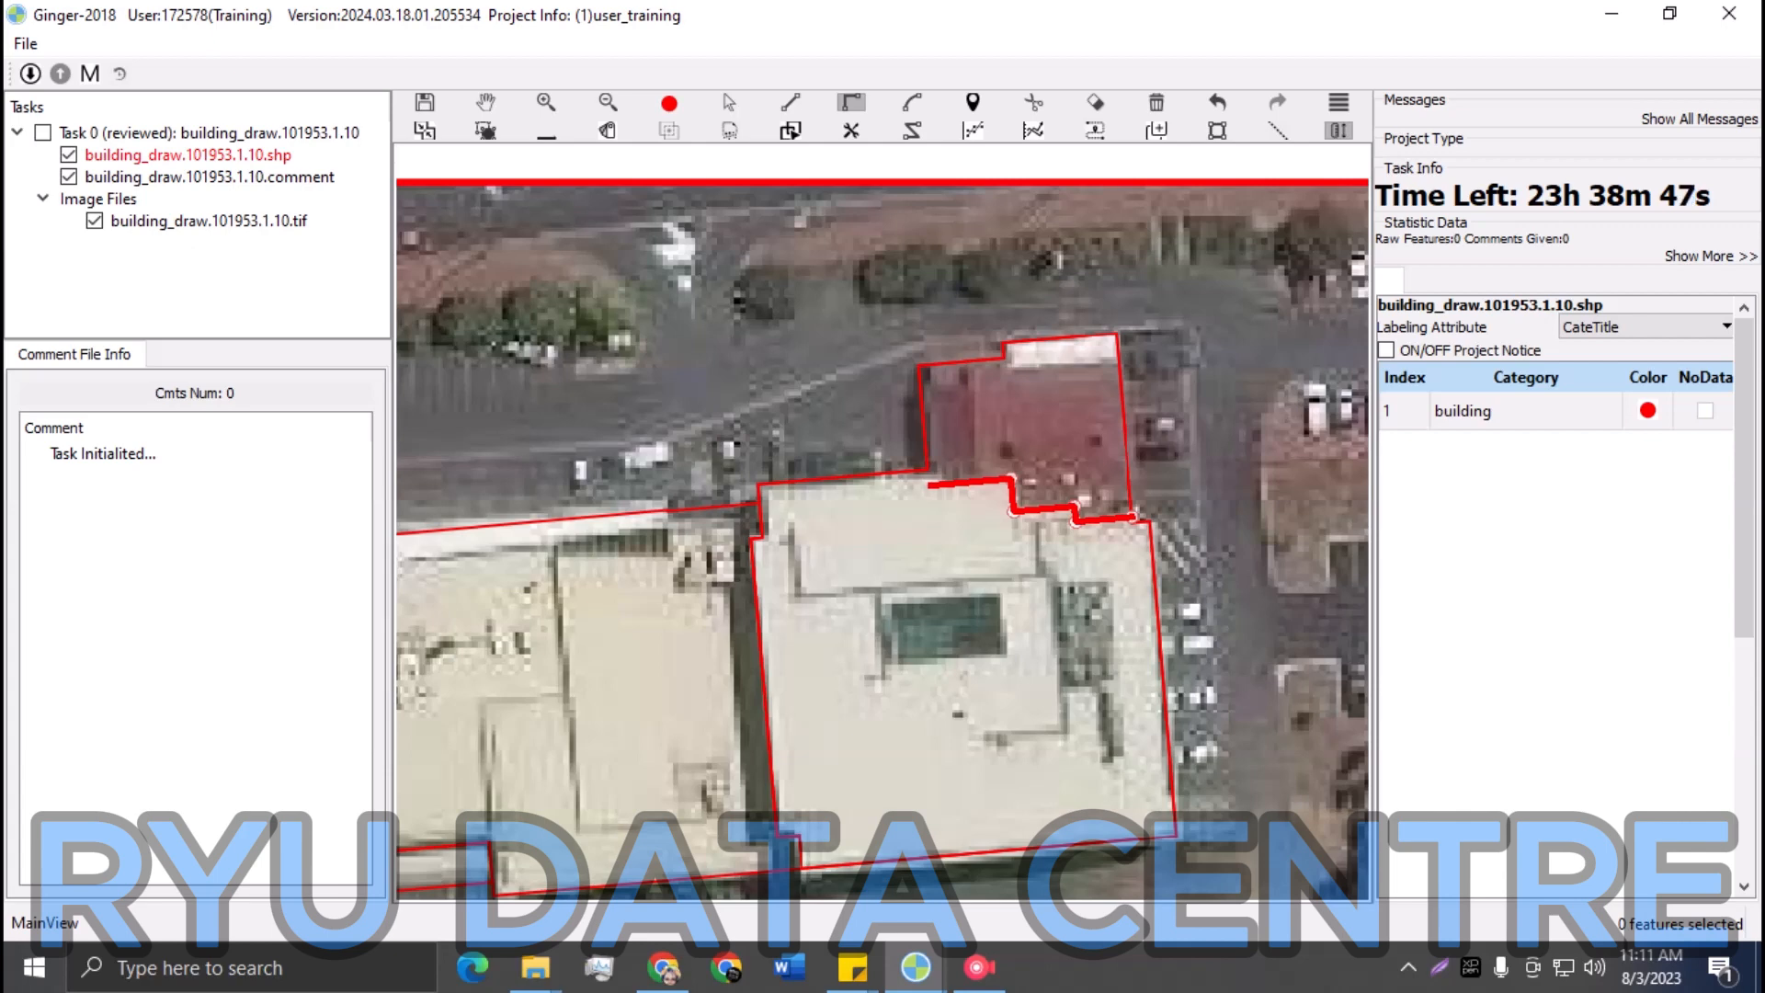
key(c)
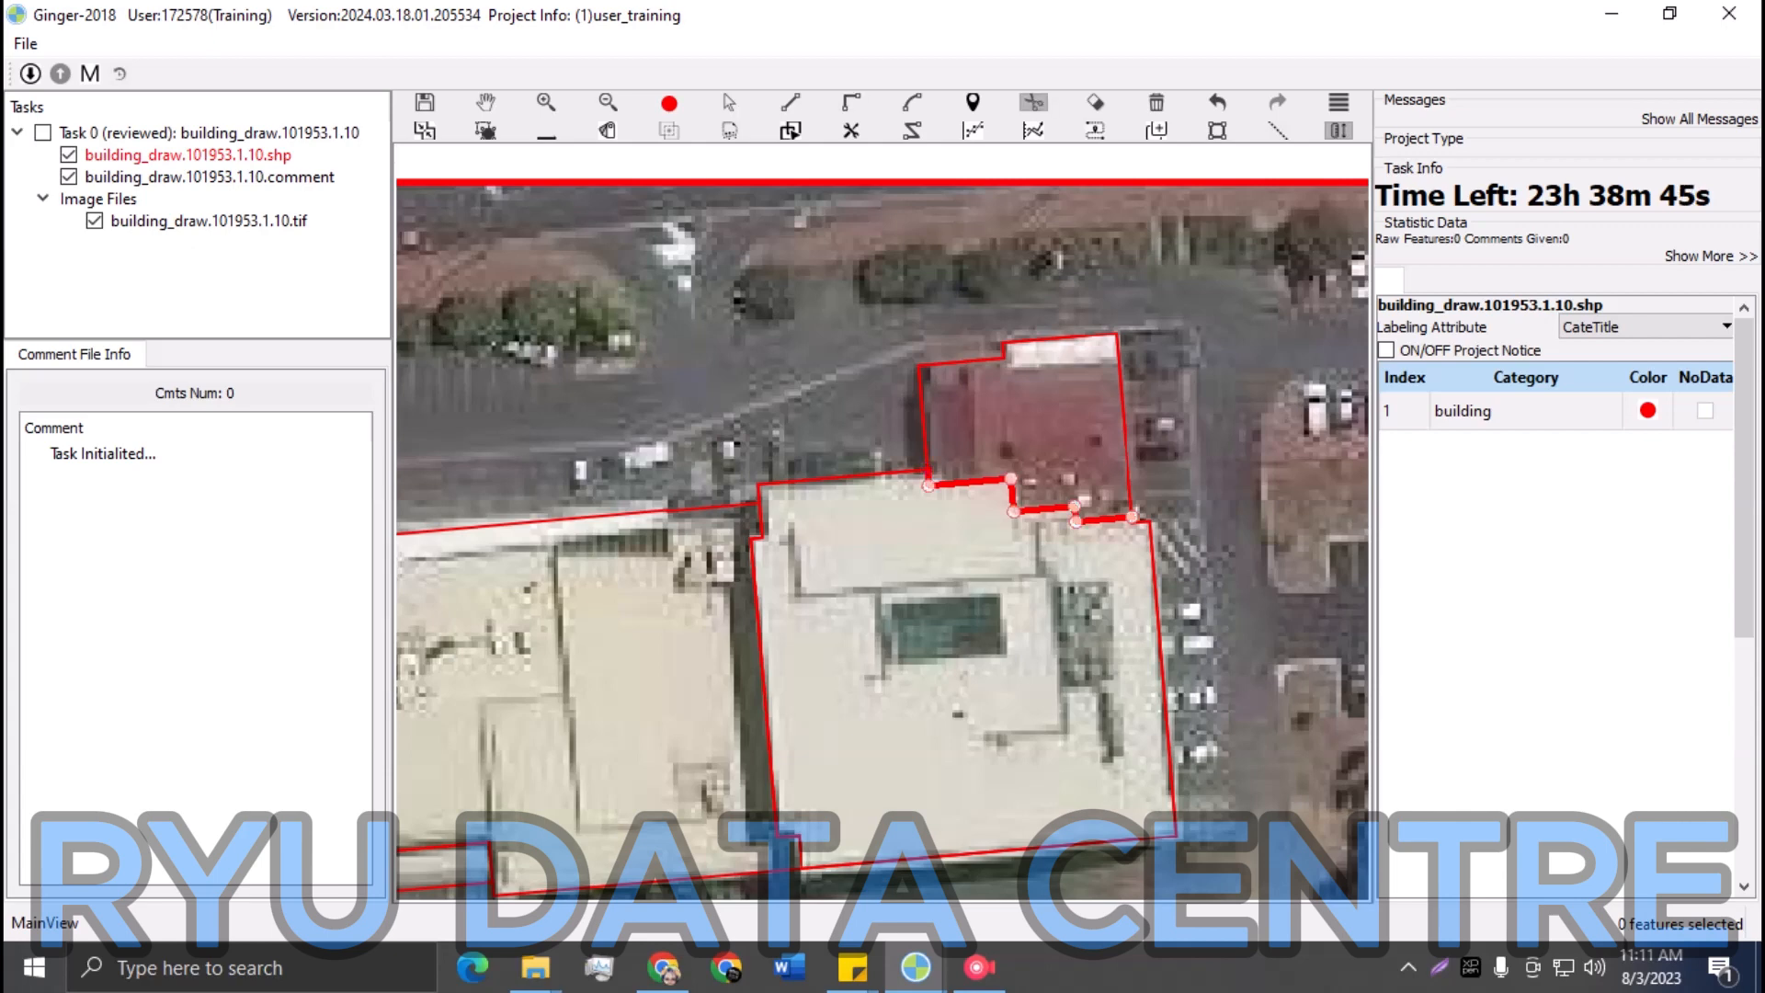
click(839, 384)
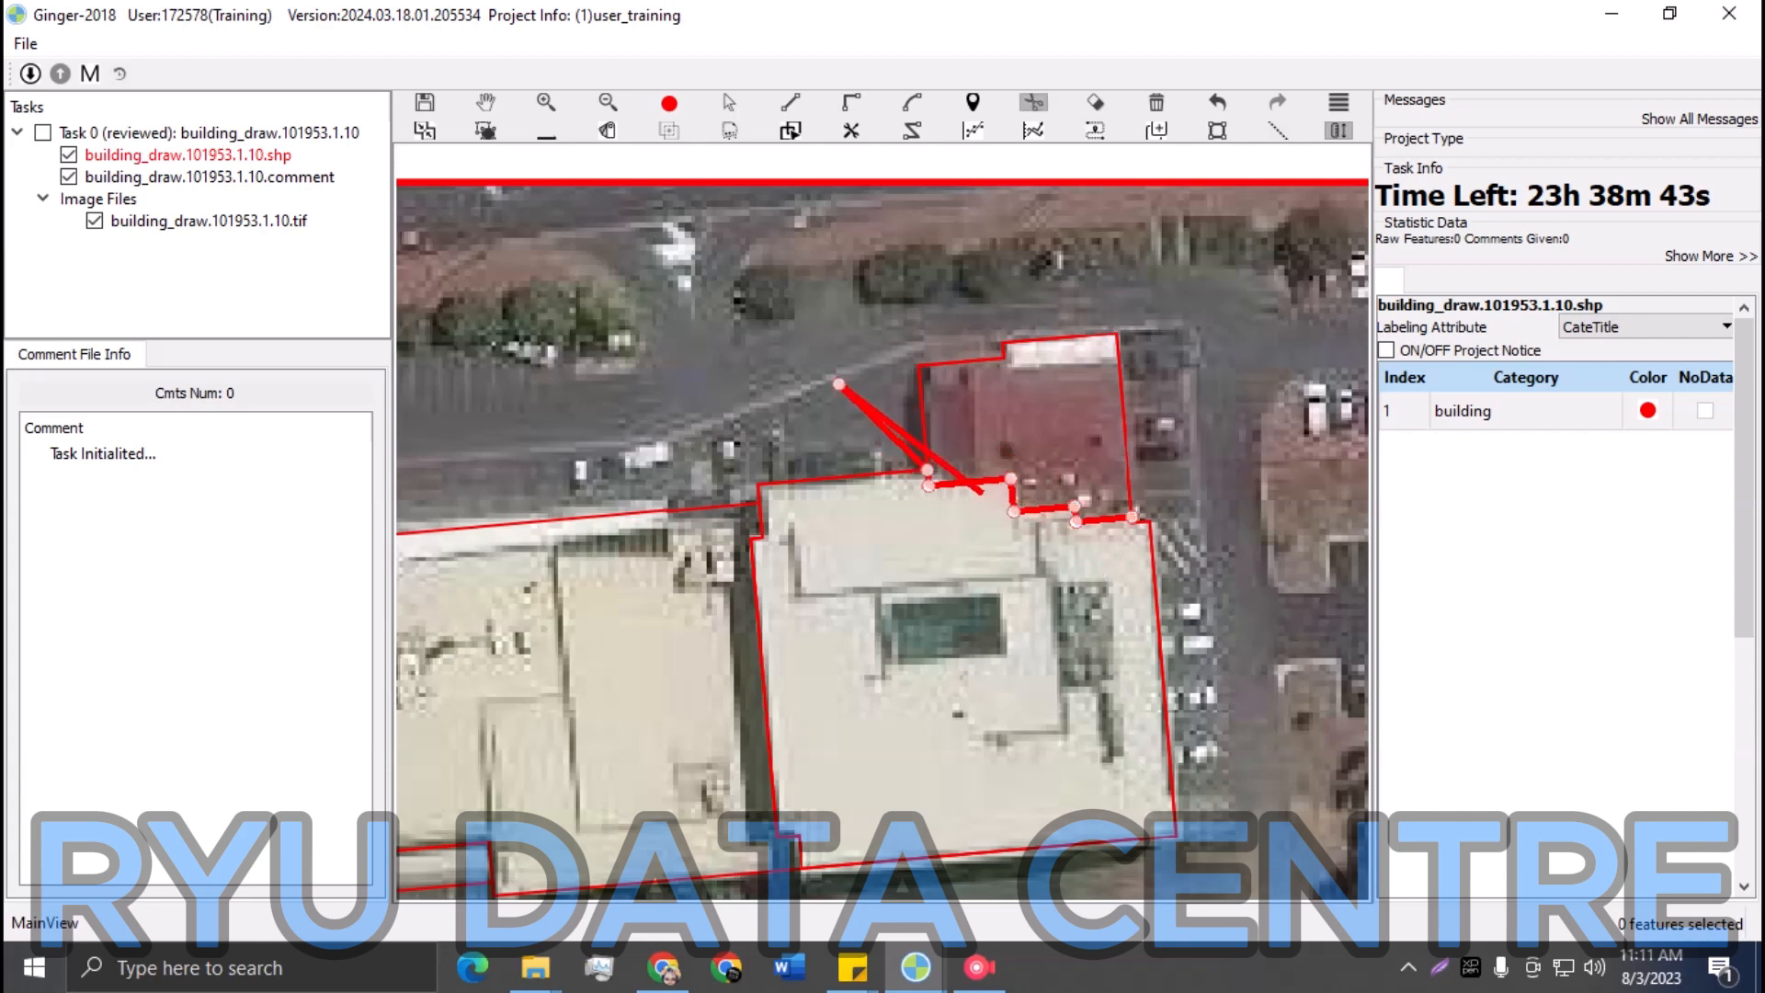
right_click(984, 480)
key(Escape)
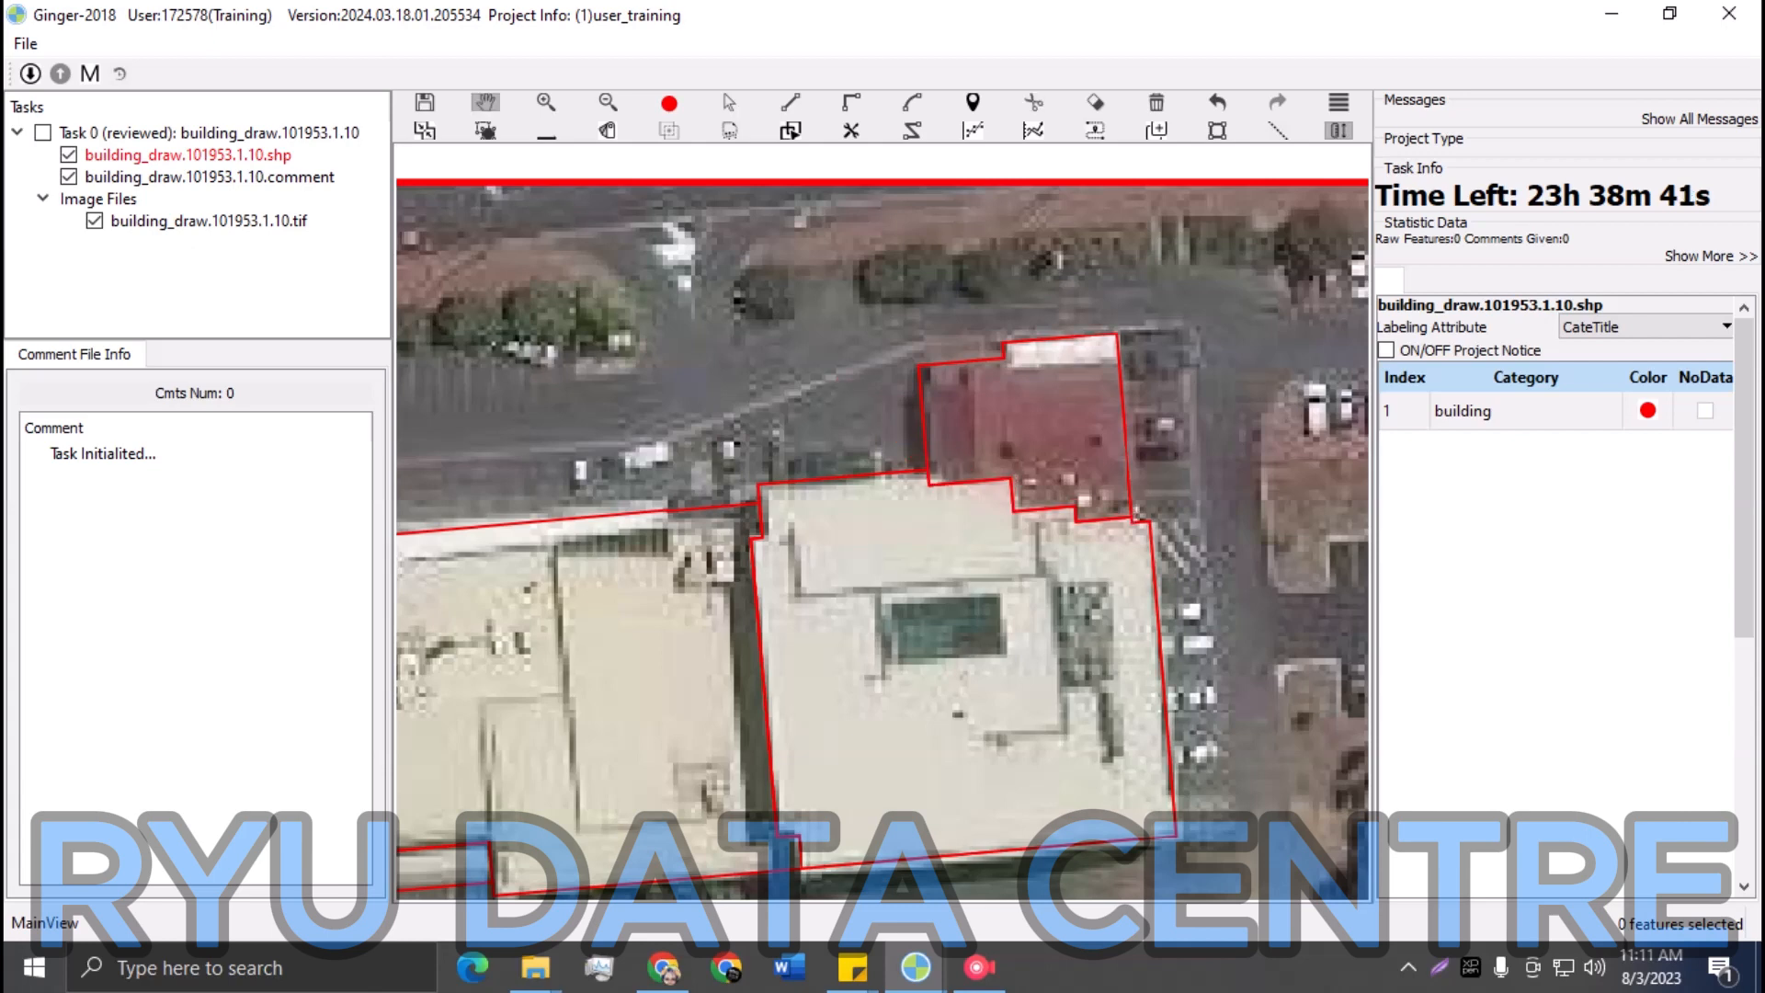
drag(984, 480, 1098, 478)
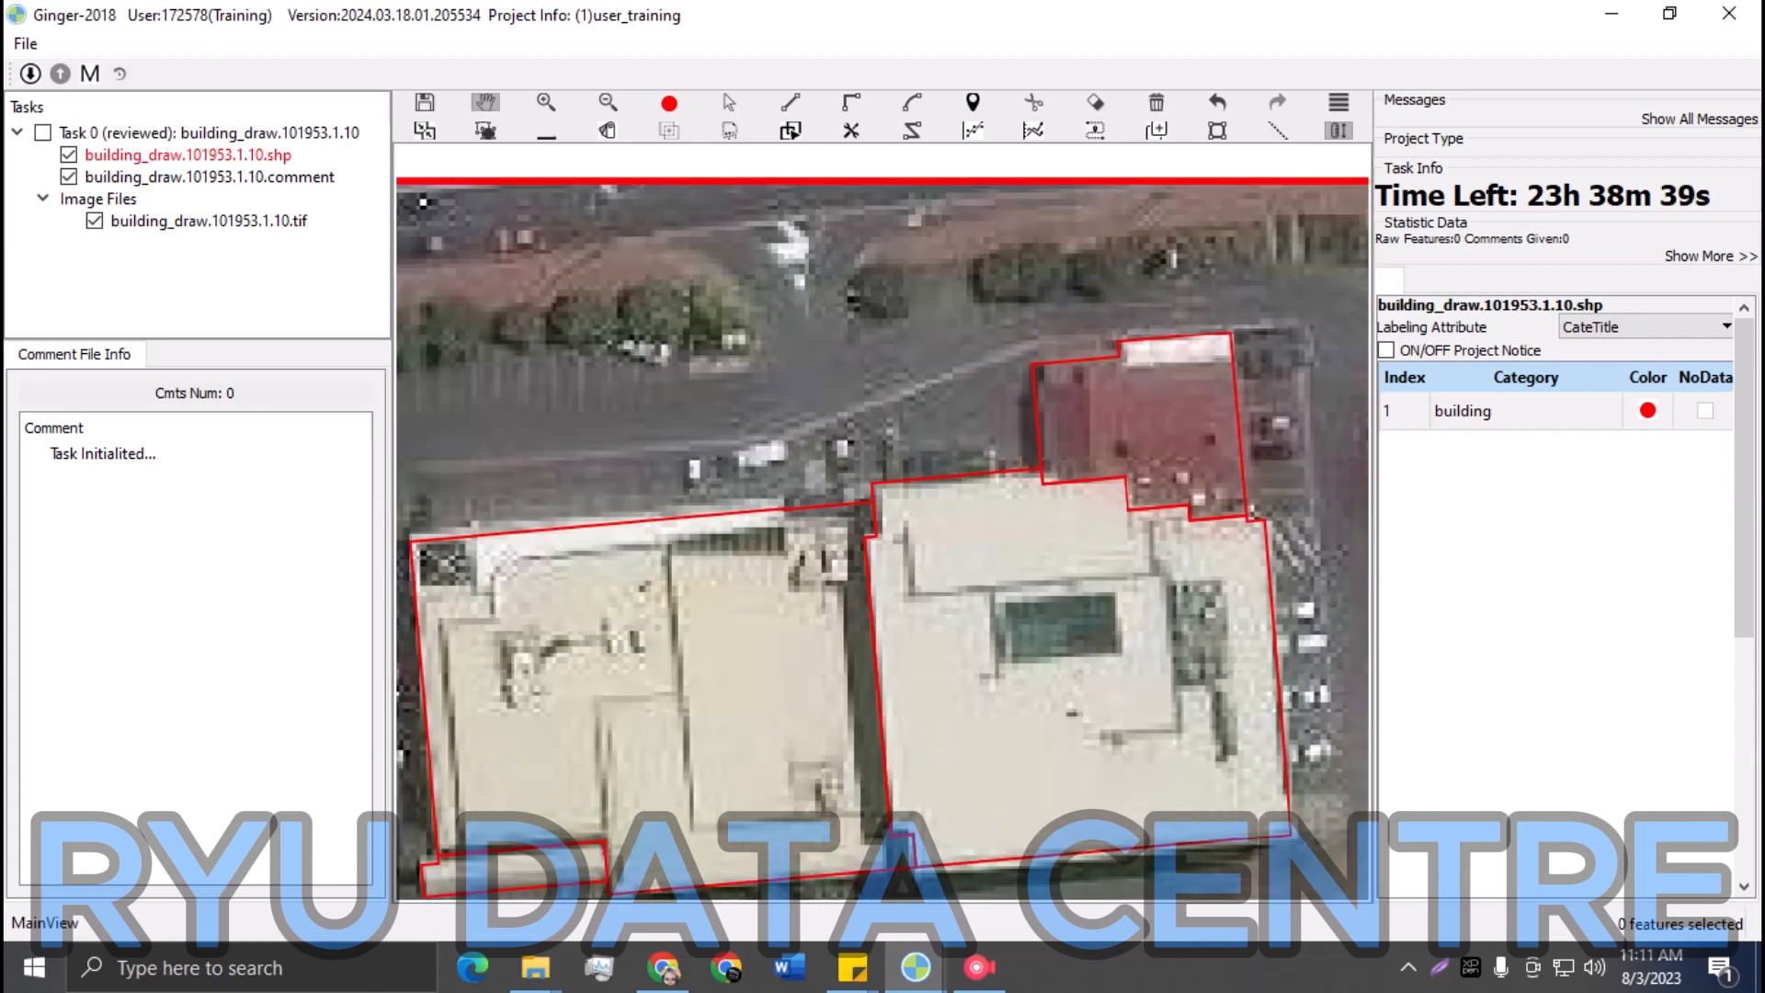
key(r)
click(781, 509)
click(783, 522)
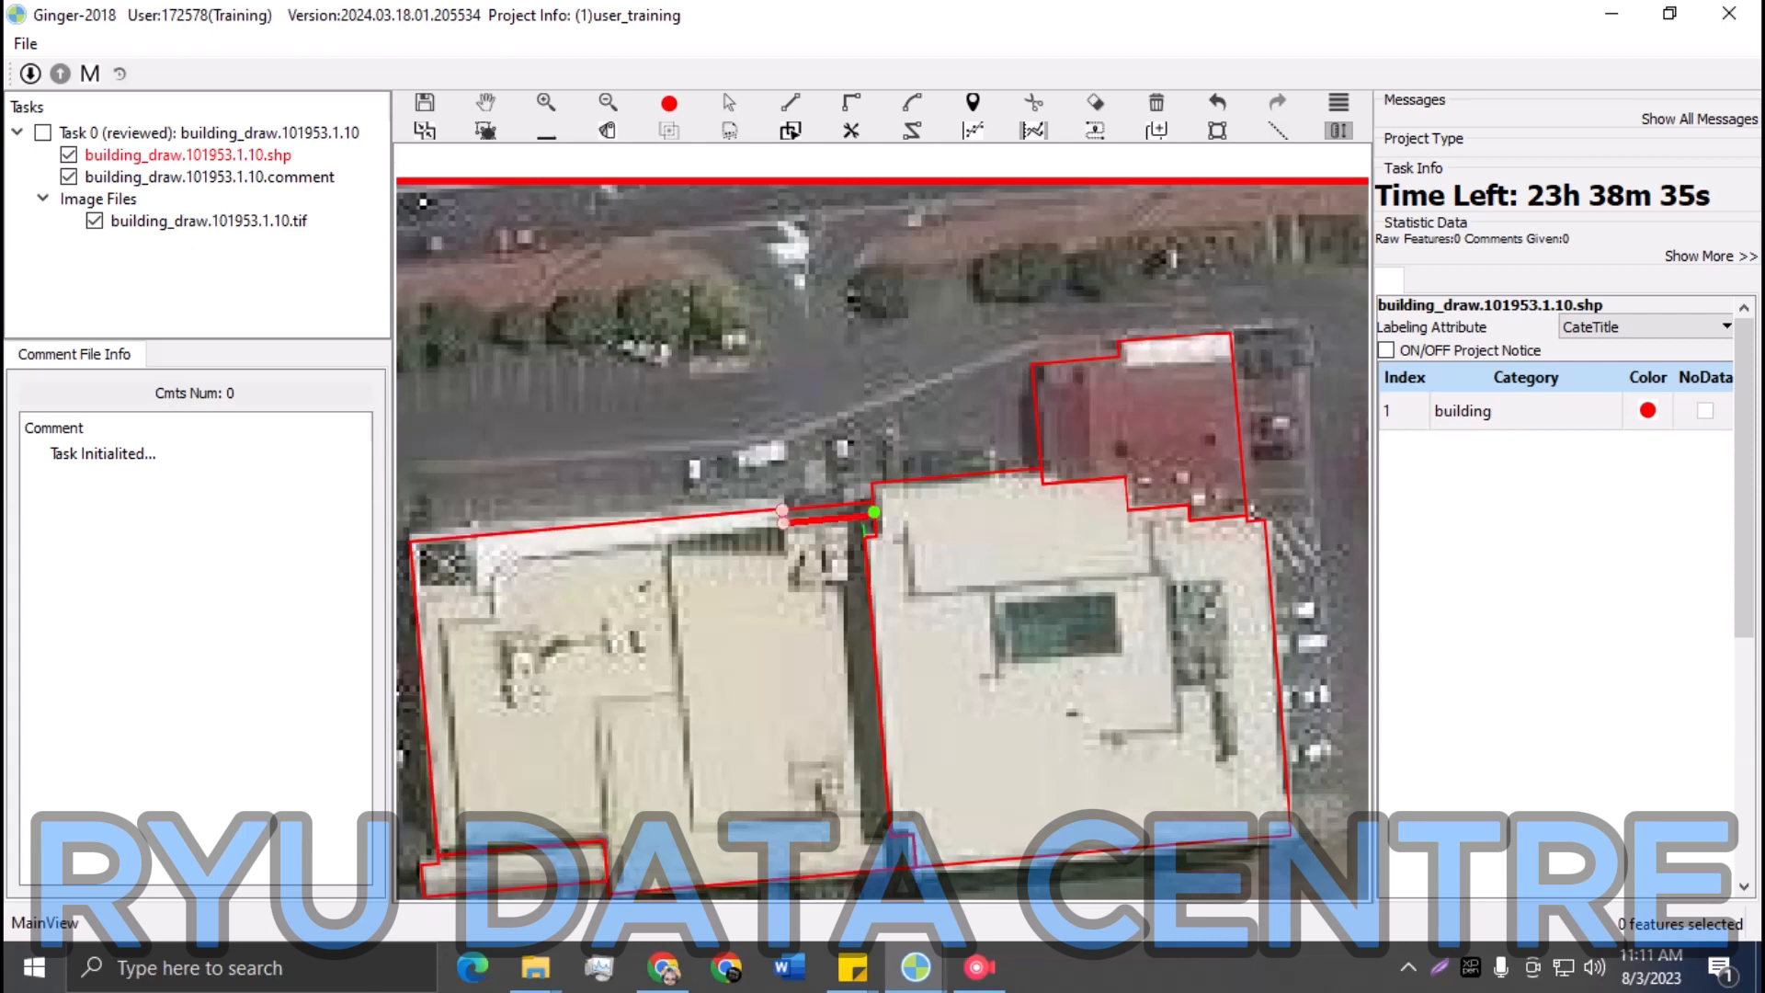
scroll(868, 520, up, 1)
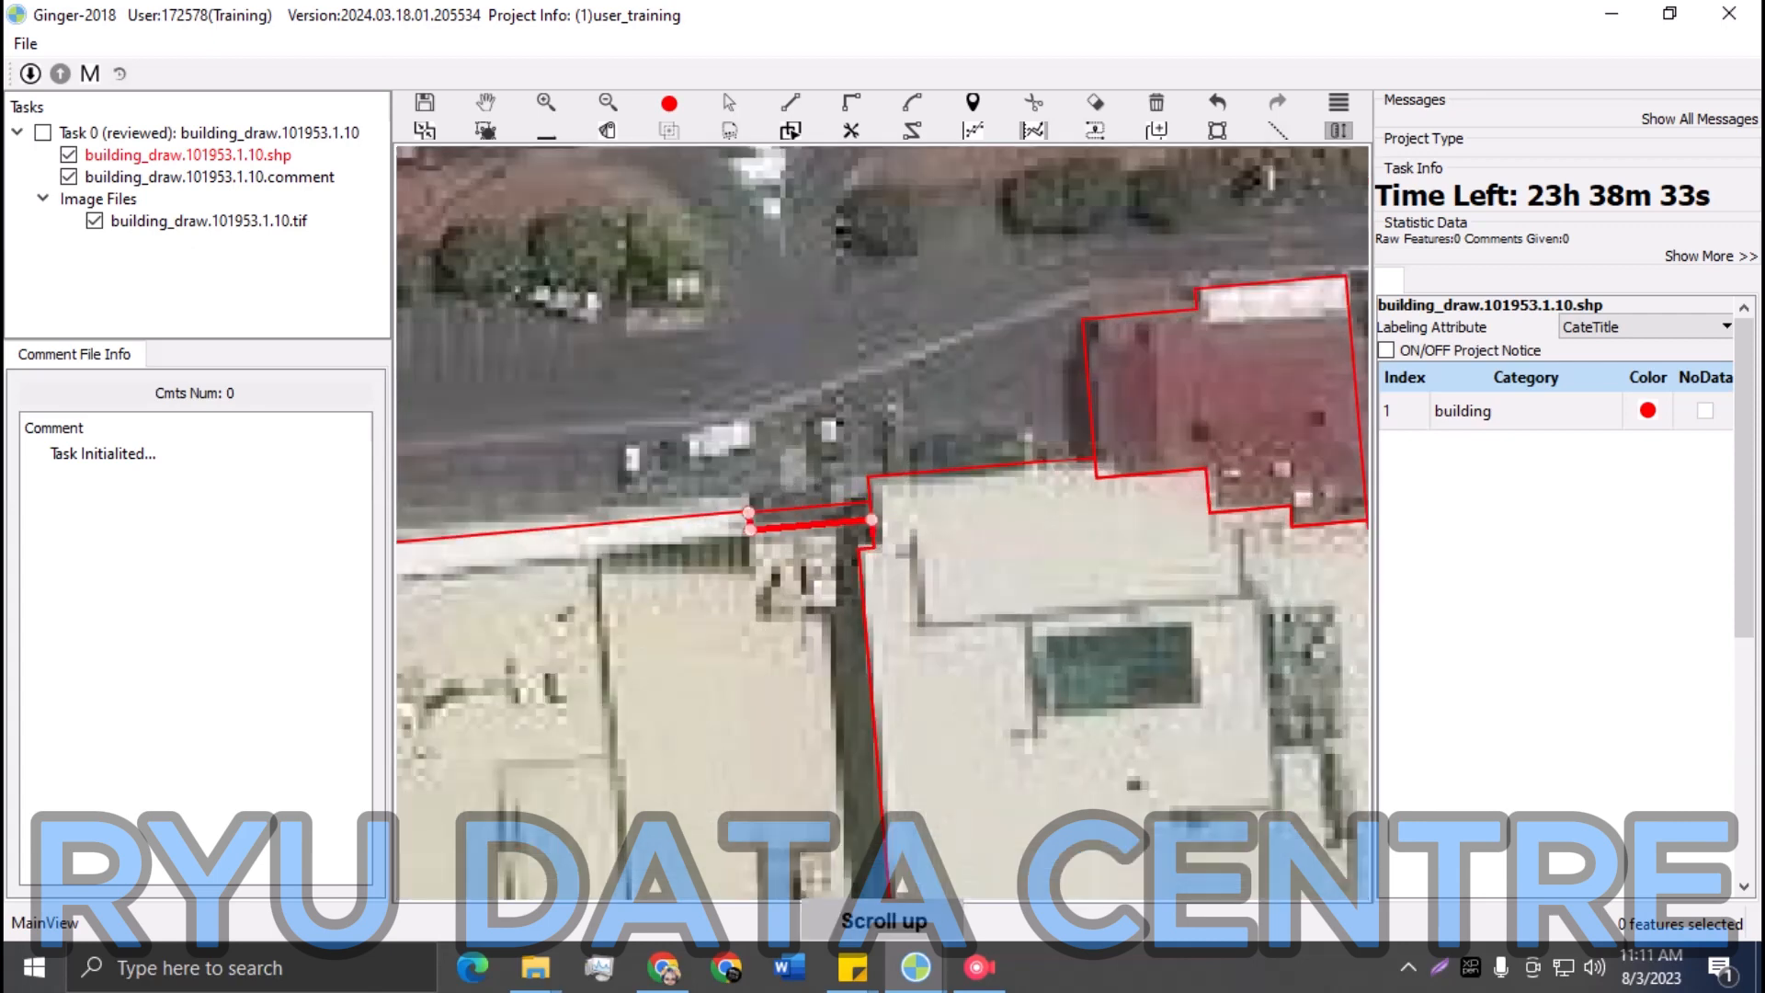
key(Escape)
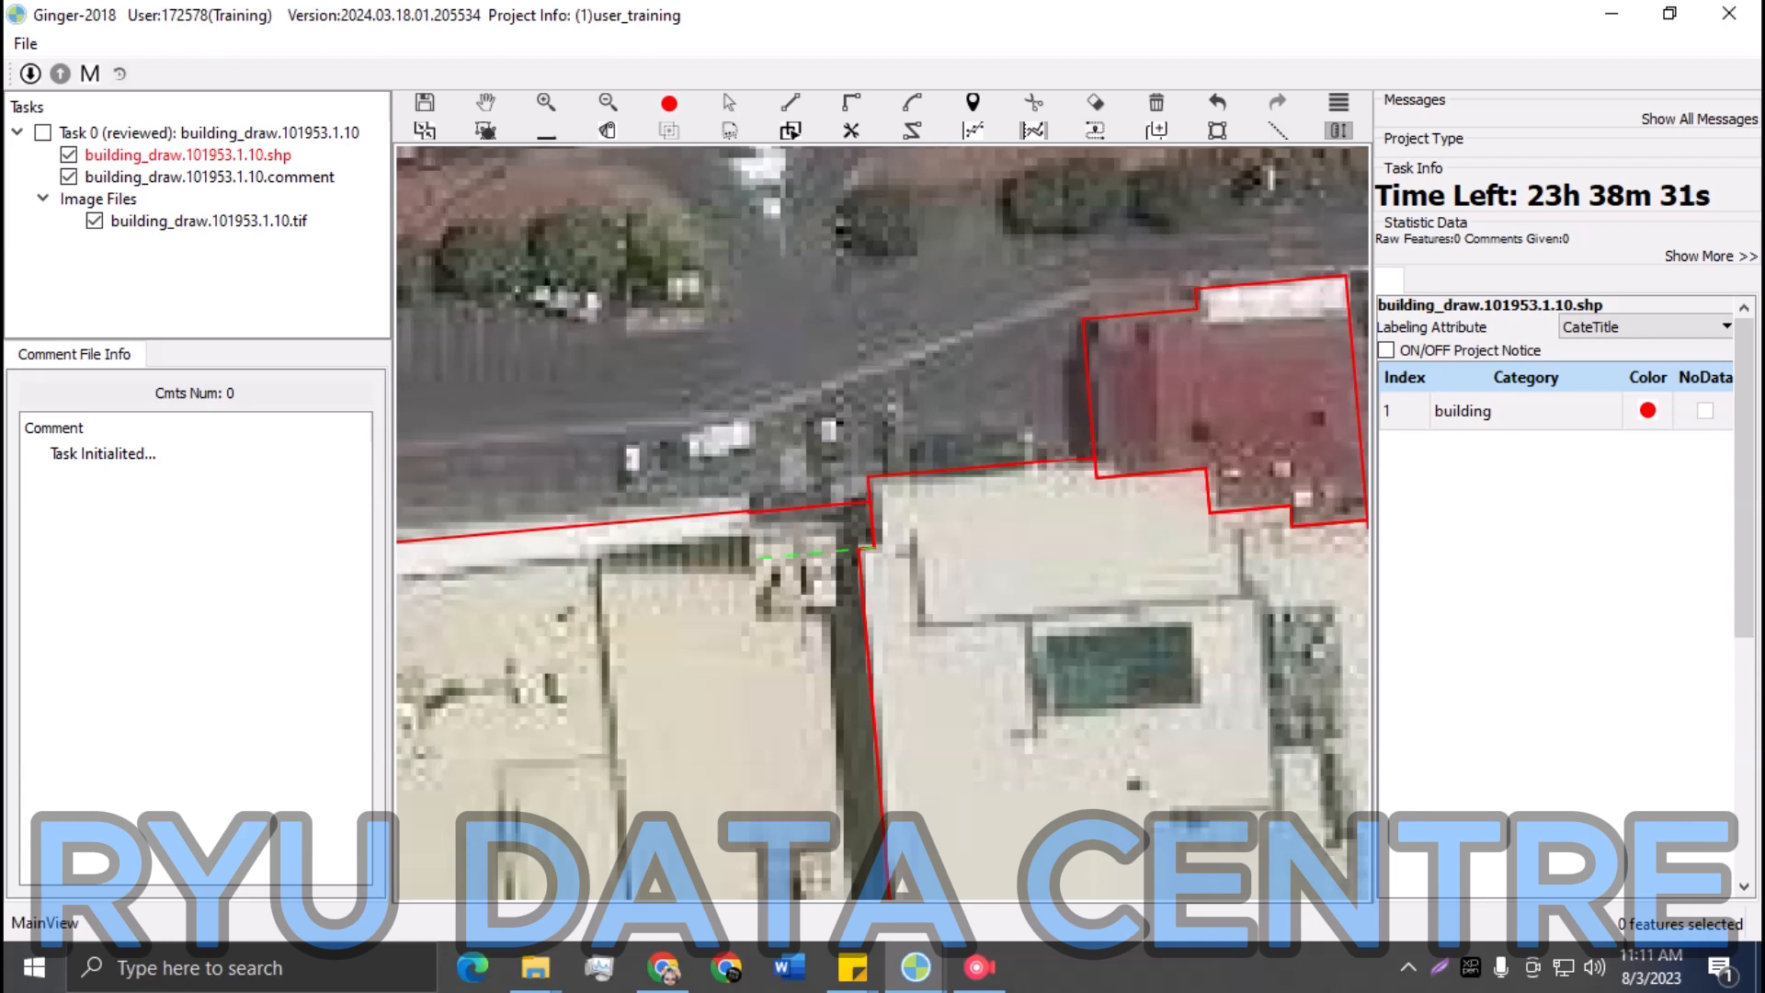
Step: Reshape the left building's upper edge to cut out the narrow notch beside the white-roofed building
click(748, 512)
click(750, 528)
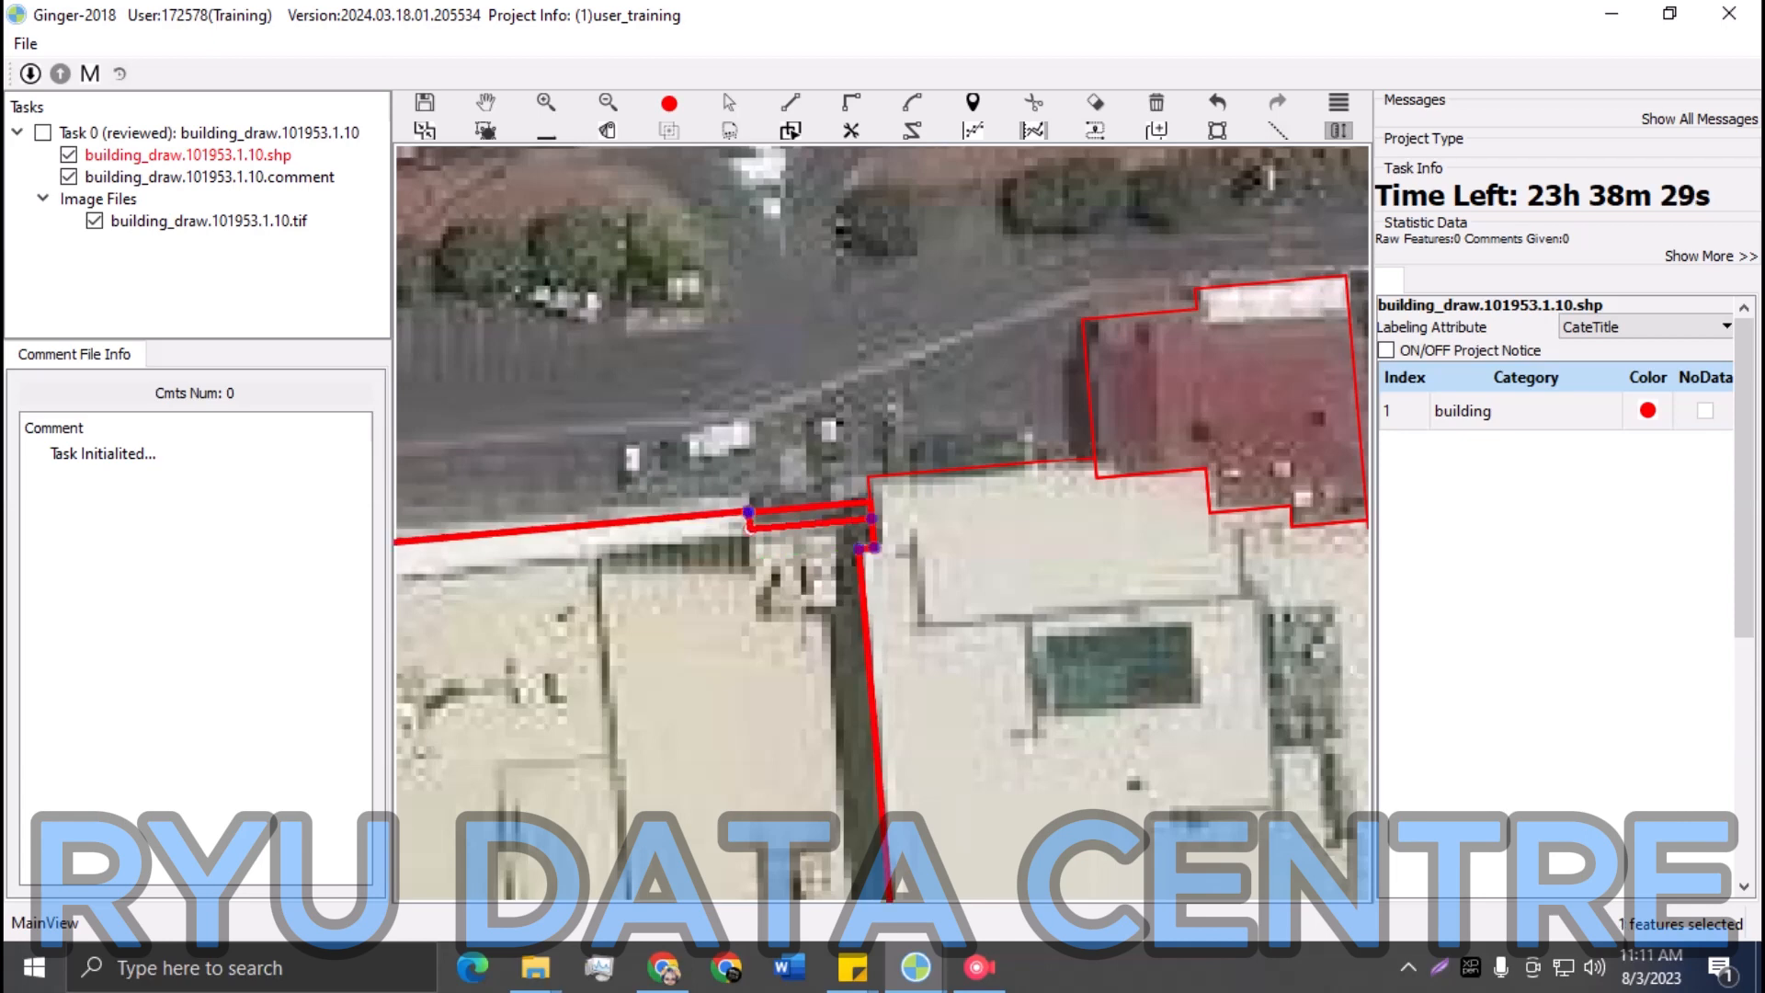
right_click(859, 549)
Step: Select all the building polygons and delete them
scroll(864, 544, down, 2)
key(space)
drag(864, 544, 783, 460)
key(space)
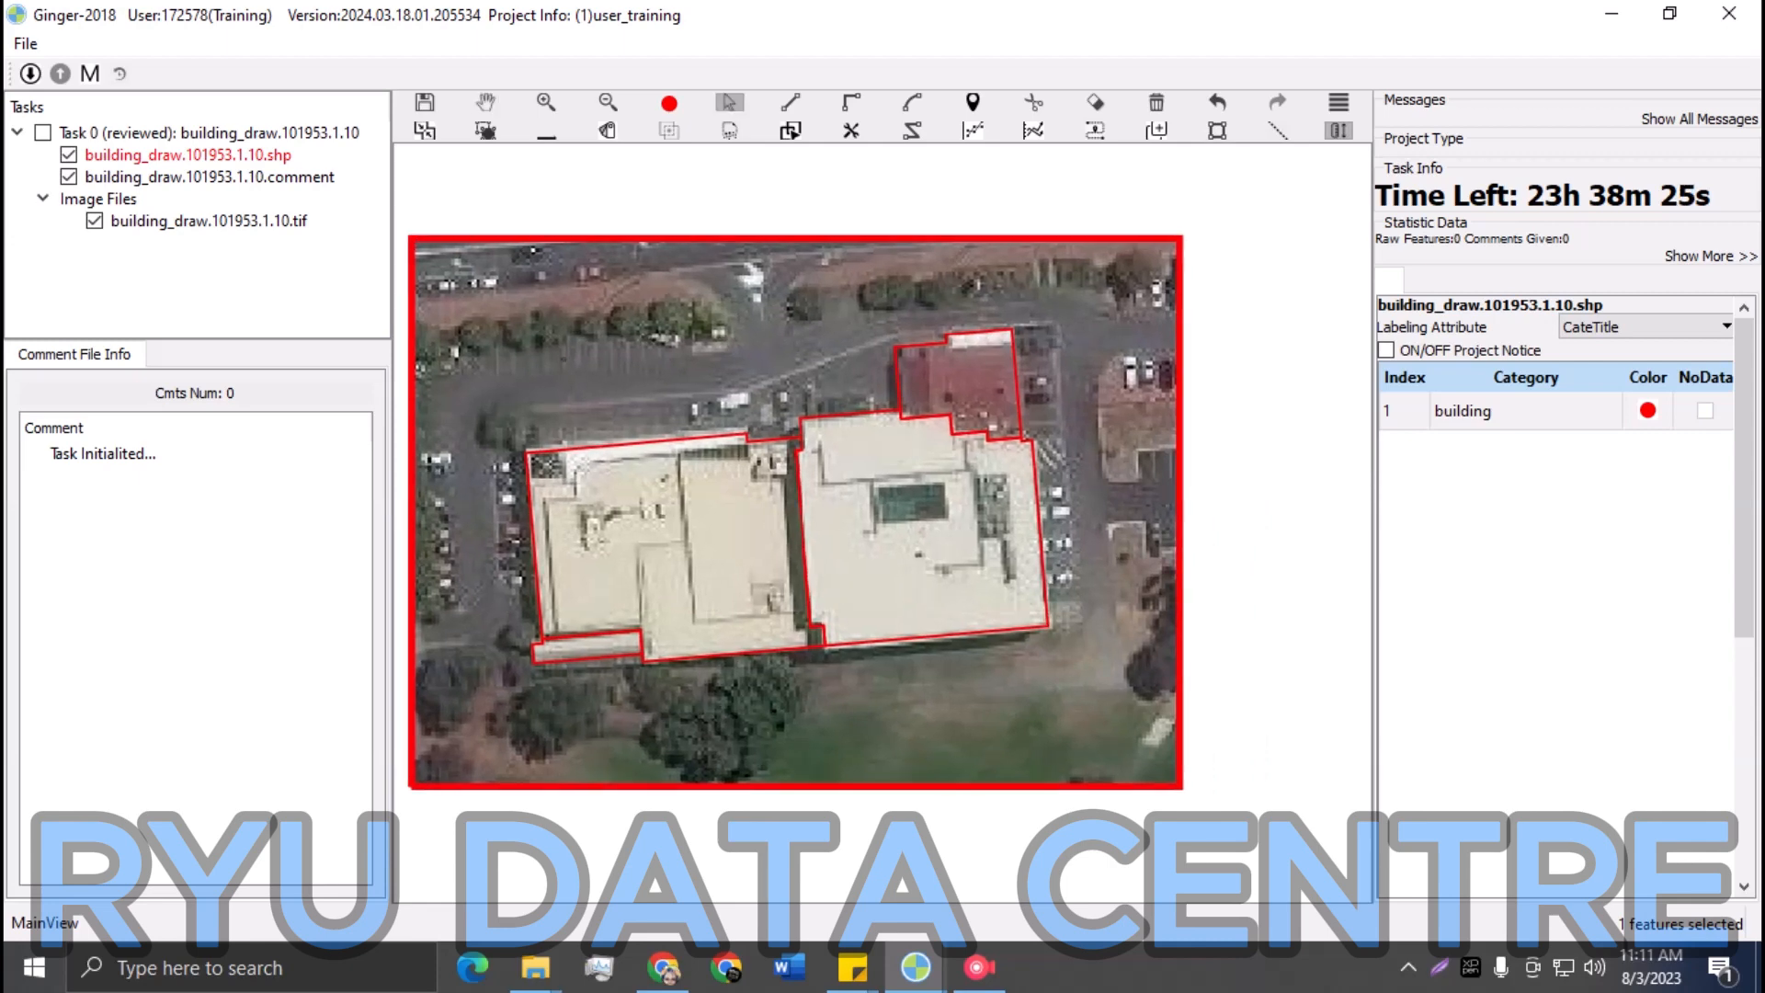
drag(563, 358, 1029, 690)
right_click(830, 415)
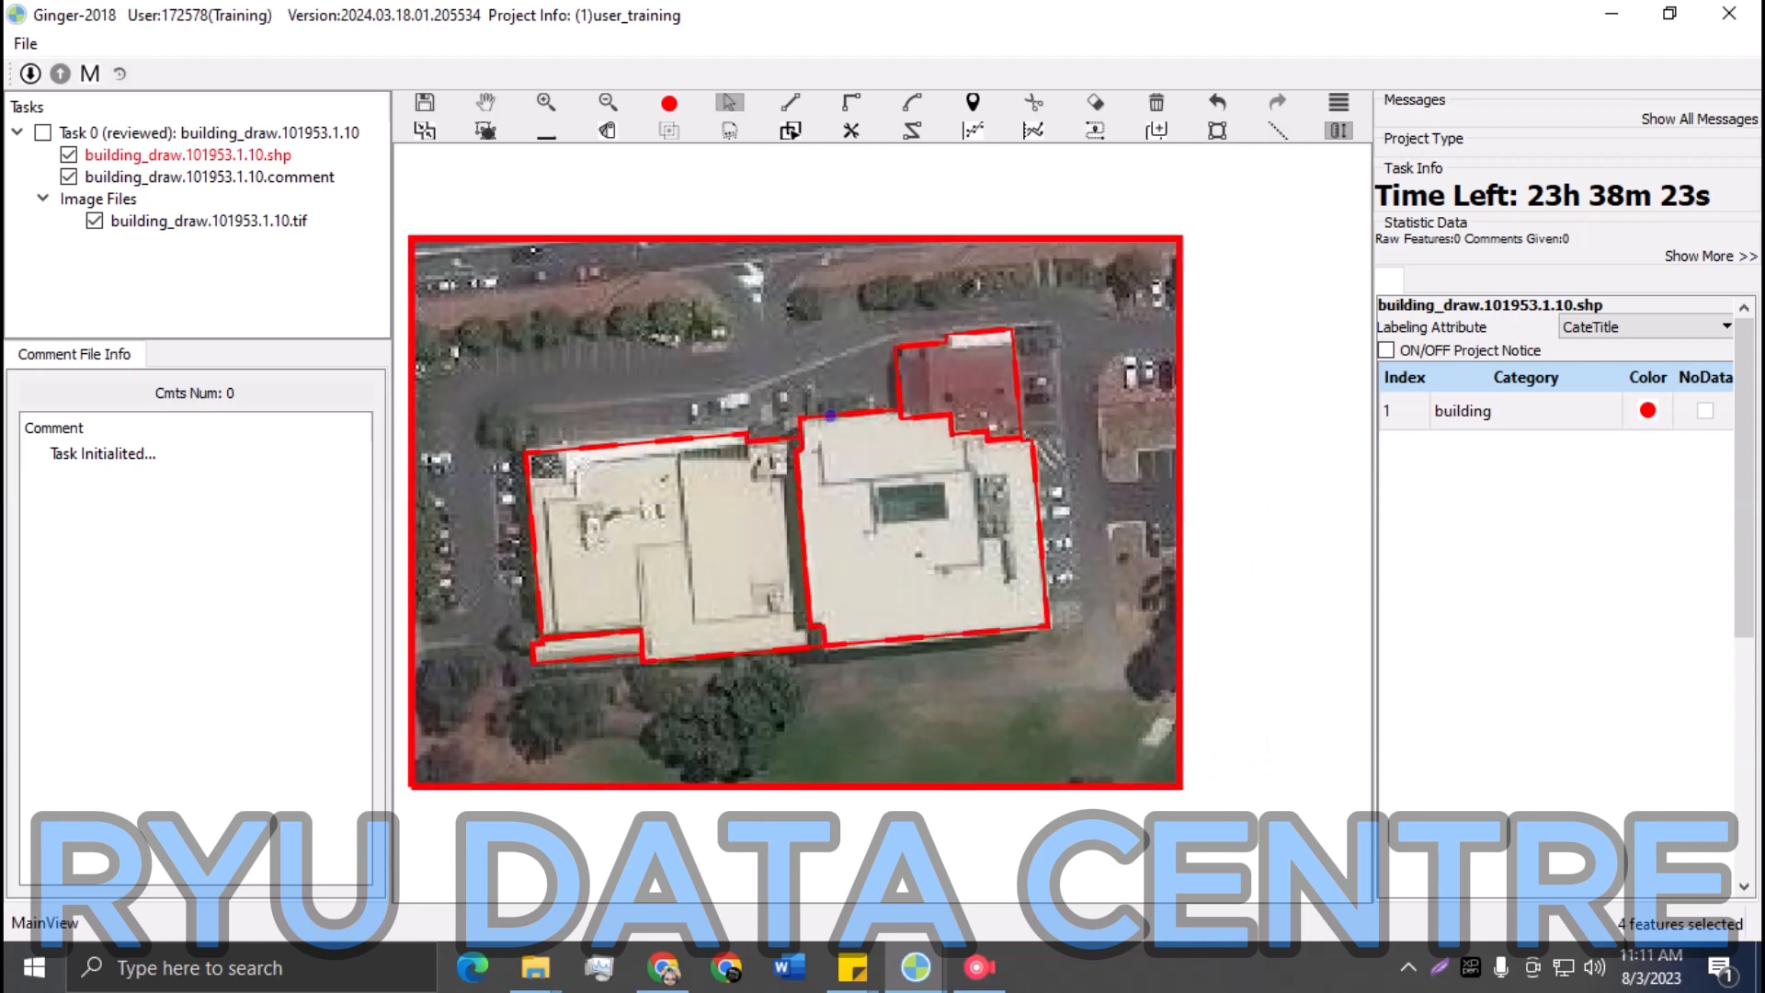
key(space)
mouse_move(803, 450)
mouse_down()
mouse_move(1161, 669)
mouse_move(813, 475)
mouse_up()
drag(634, 387, 993, 681)
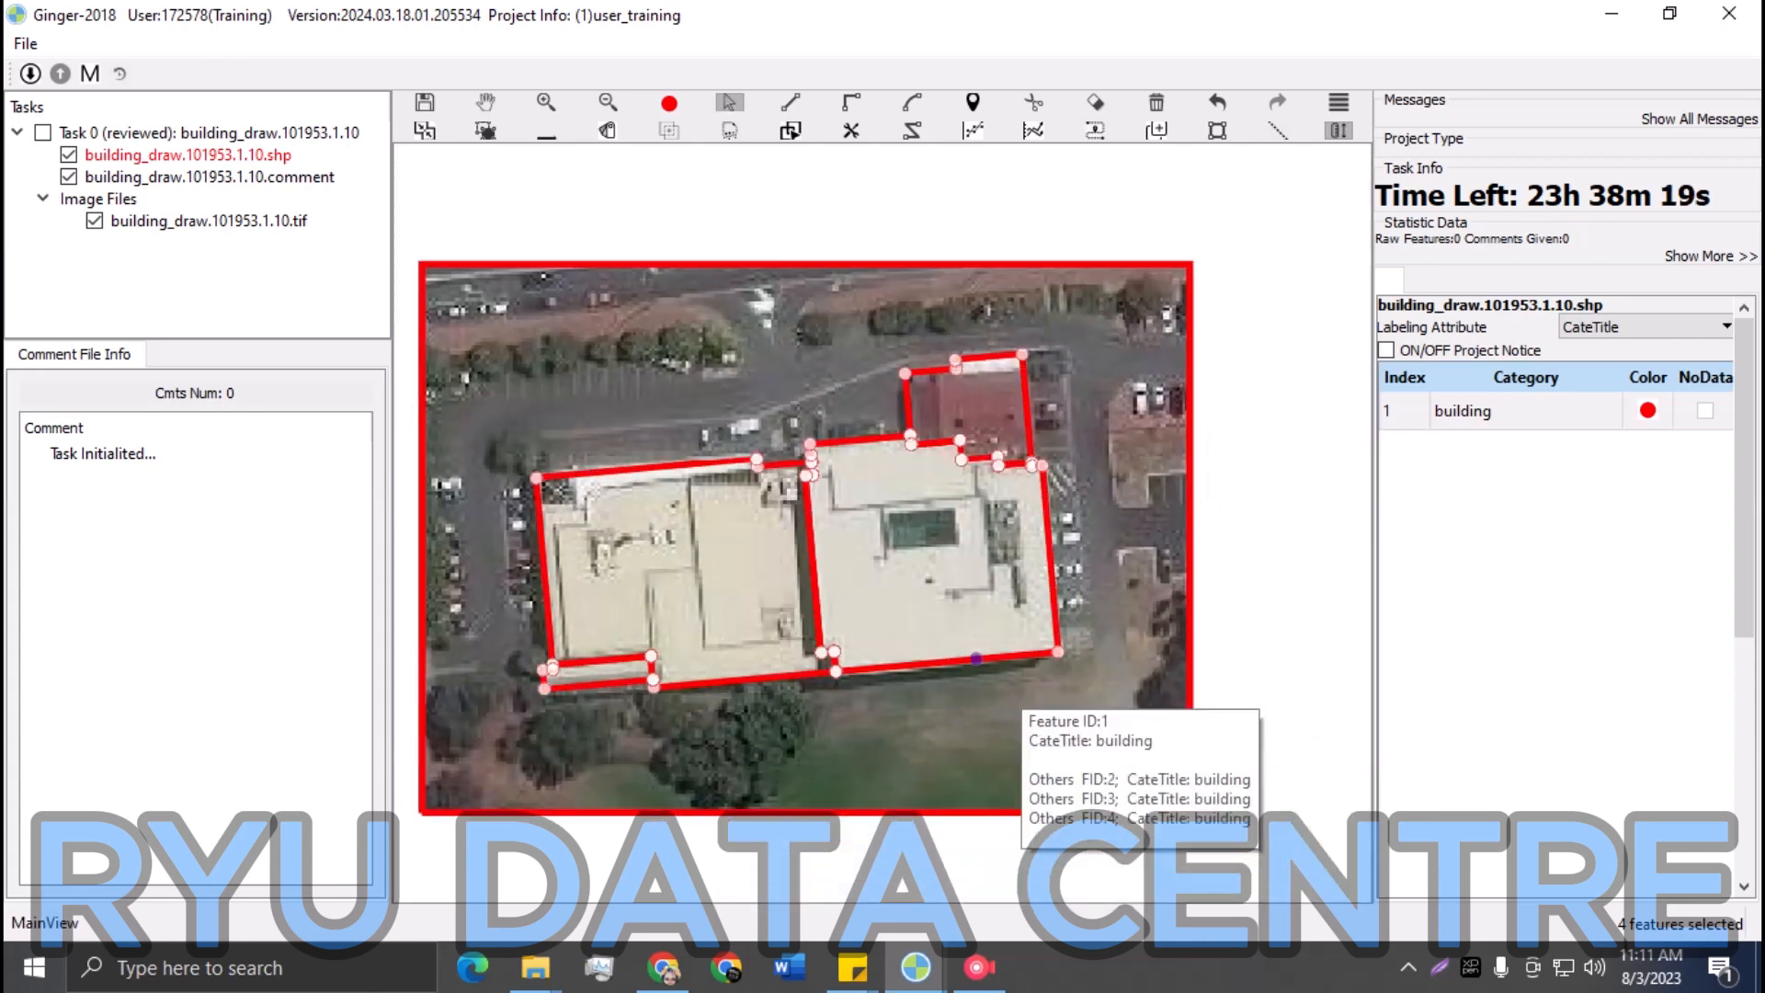
key(Delete)
Step: Outline only the right-hand white-roofed building as its own polygon, following its corner notch and stepped upper edge
key(r)
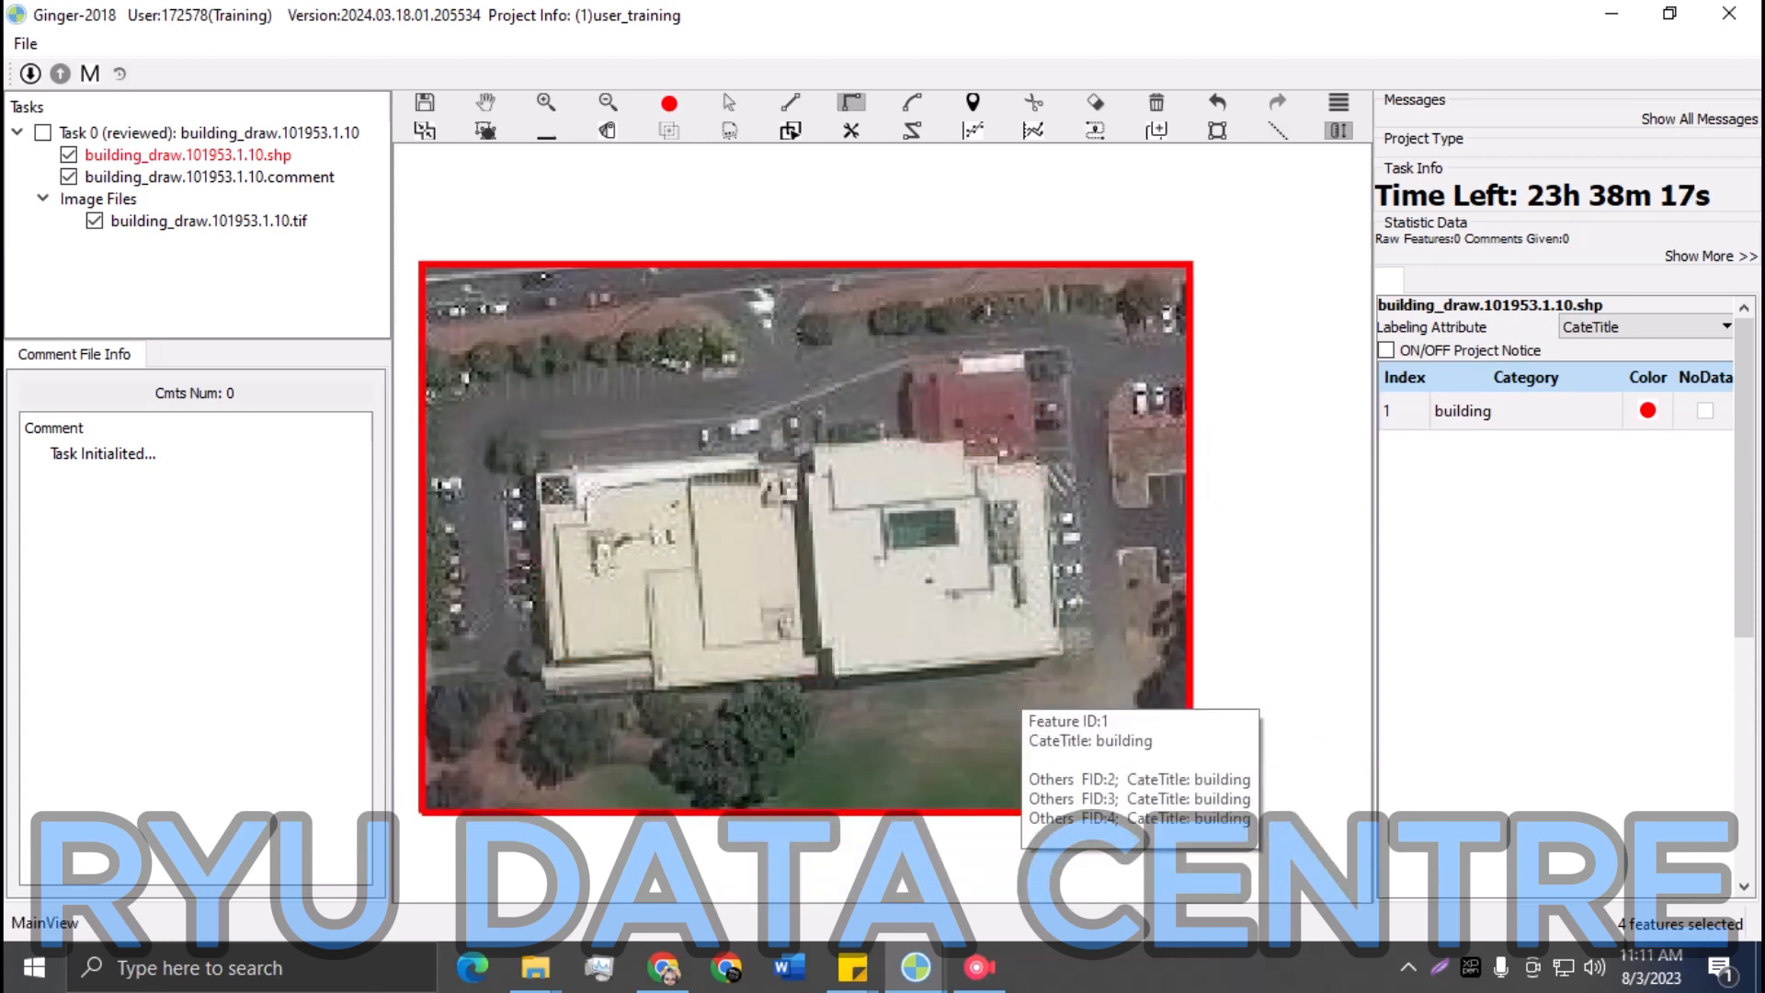
click(1040, 469)
click(1067, 655)
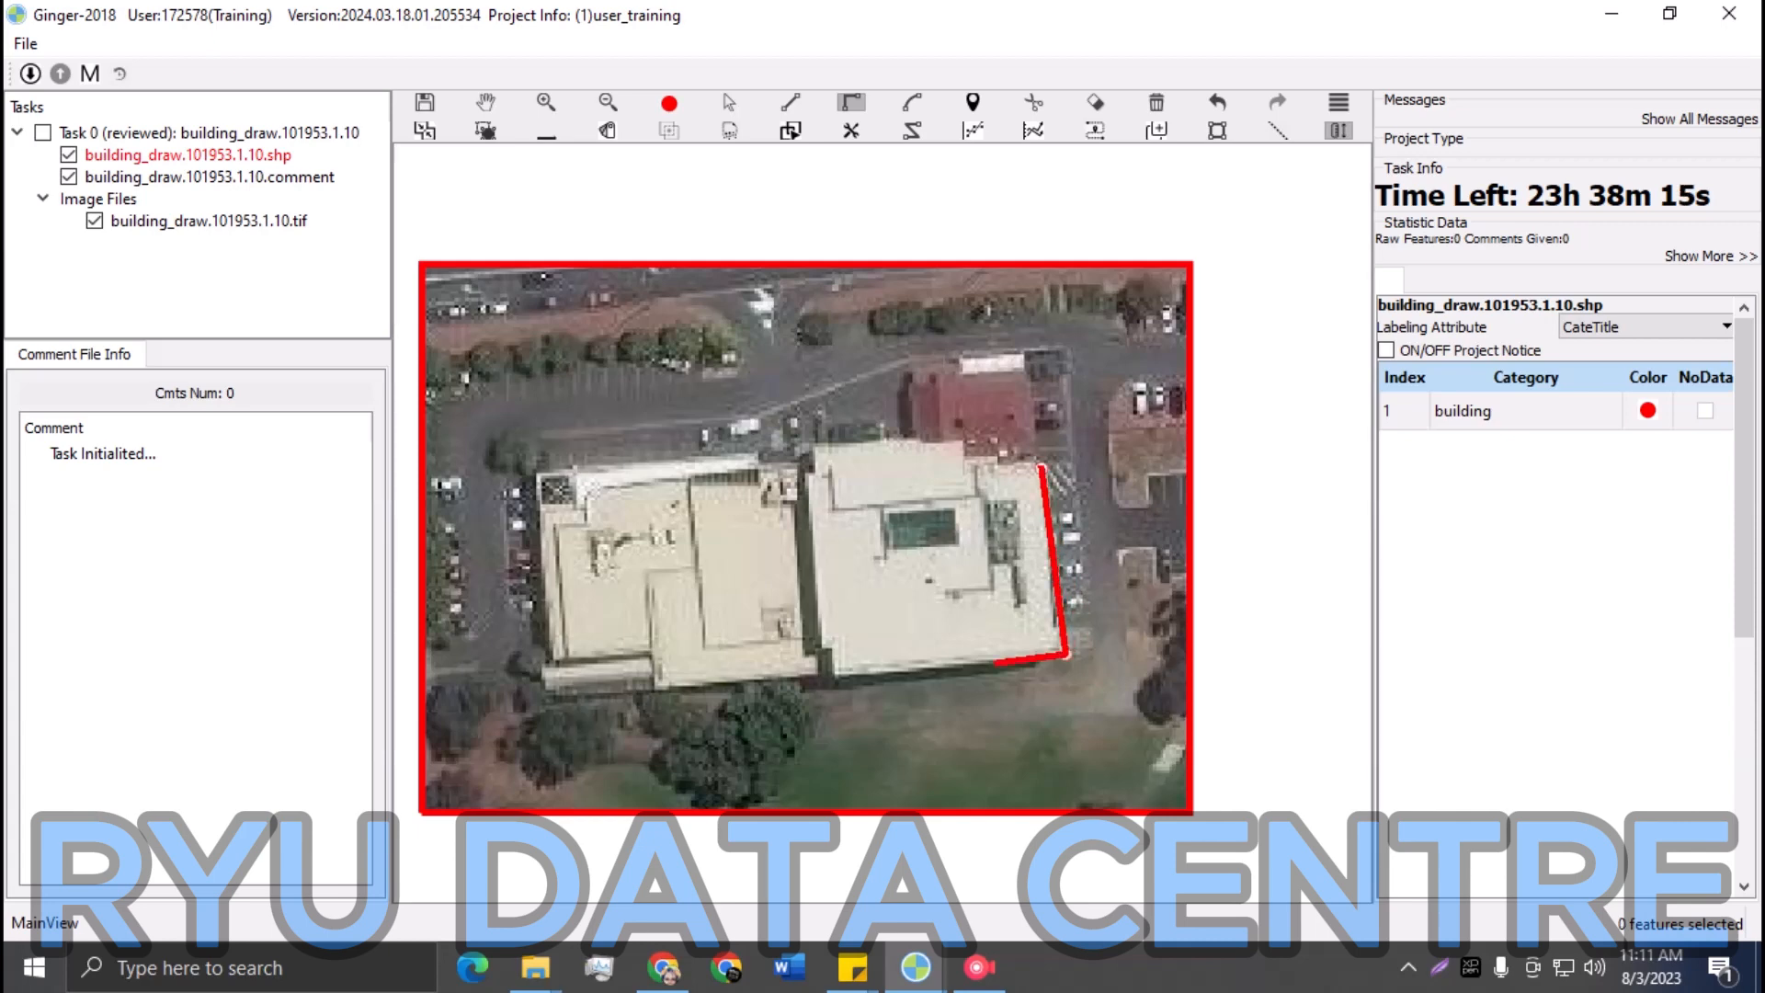
key(l)
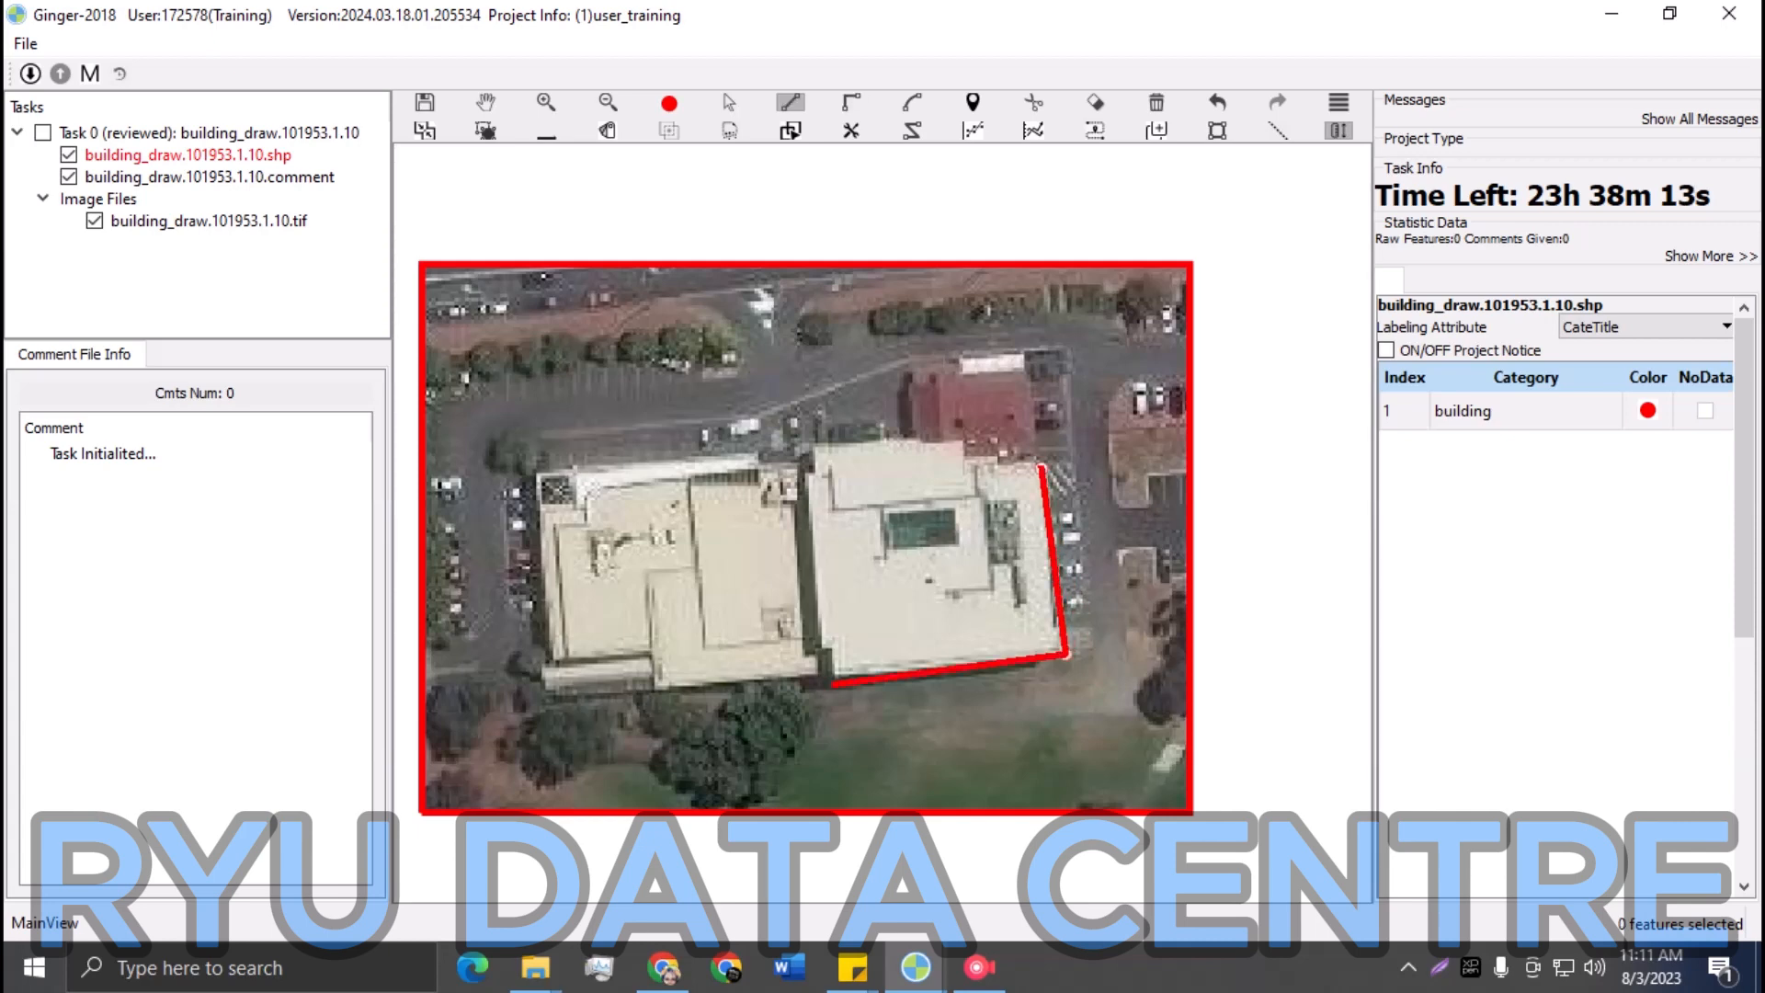
click(834, 673)
key(r)
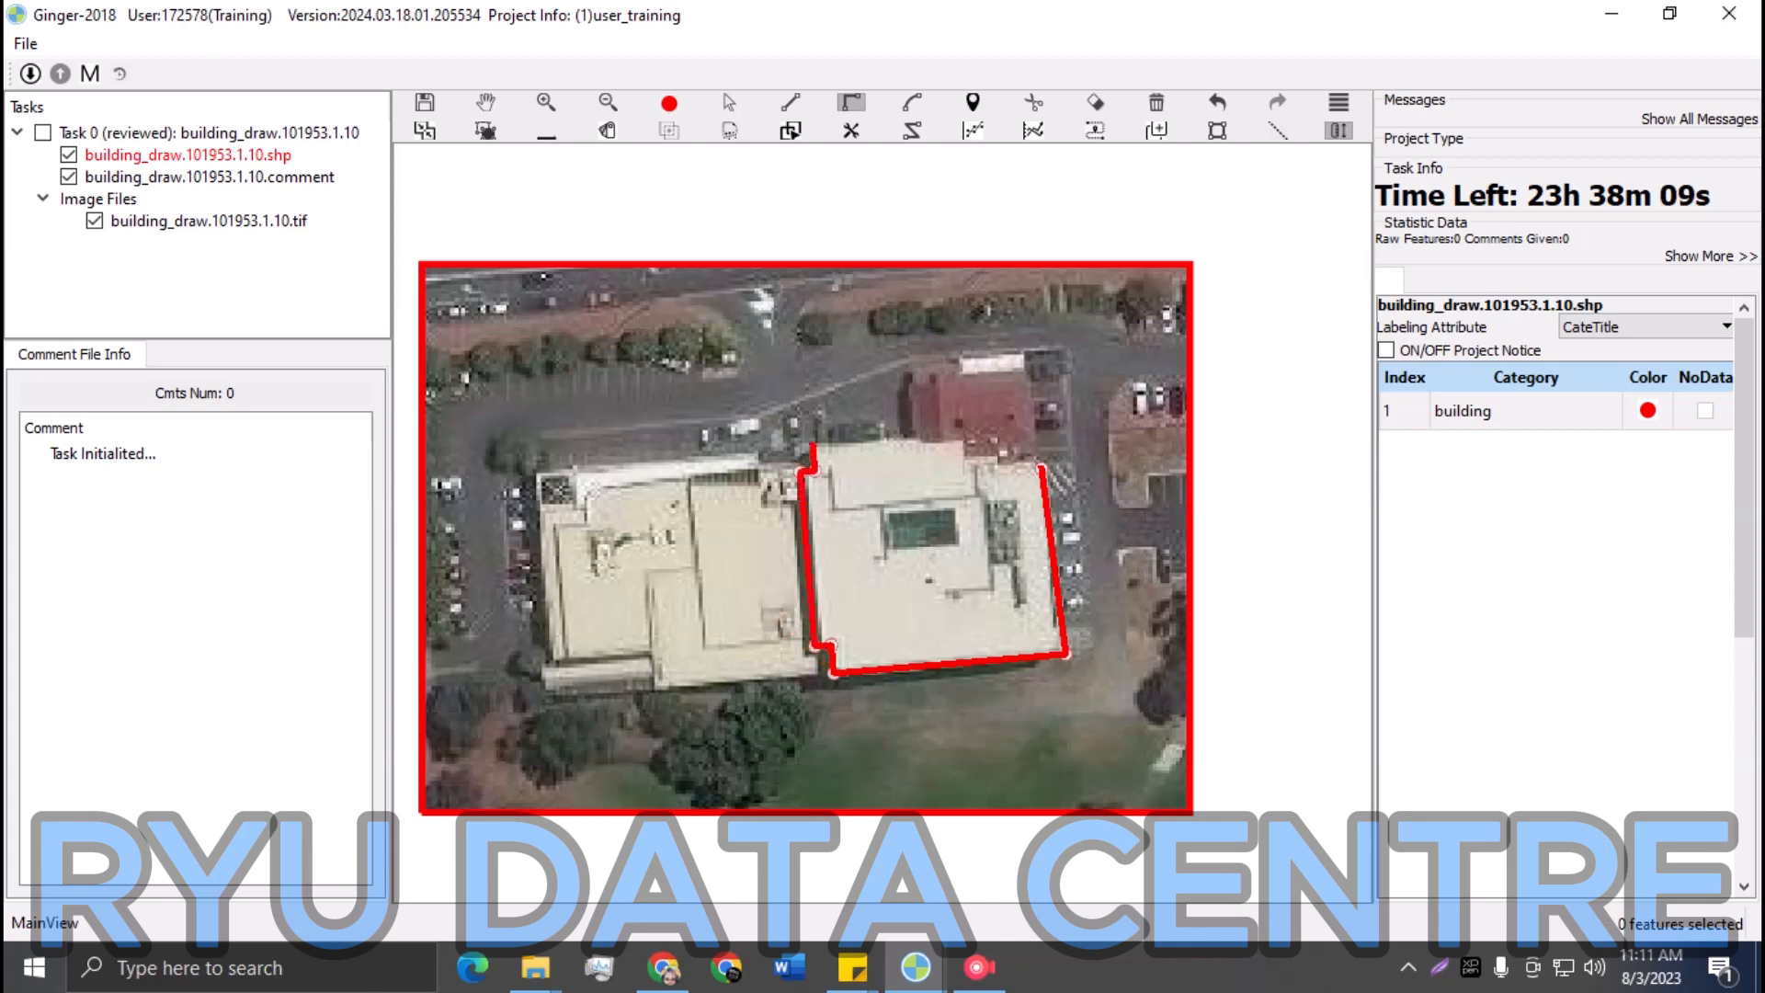
click(812, 448)
click(997, 455)
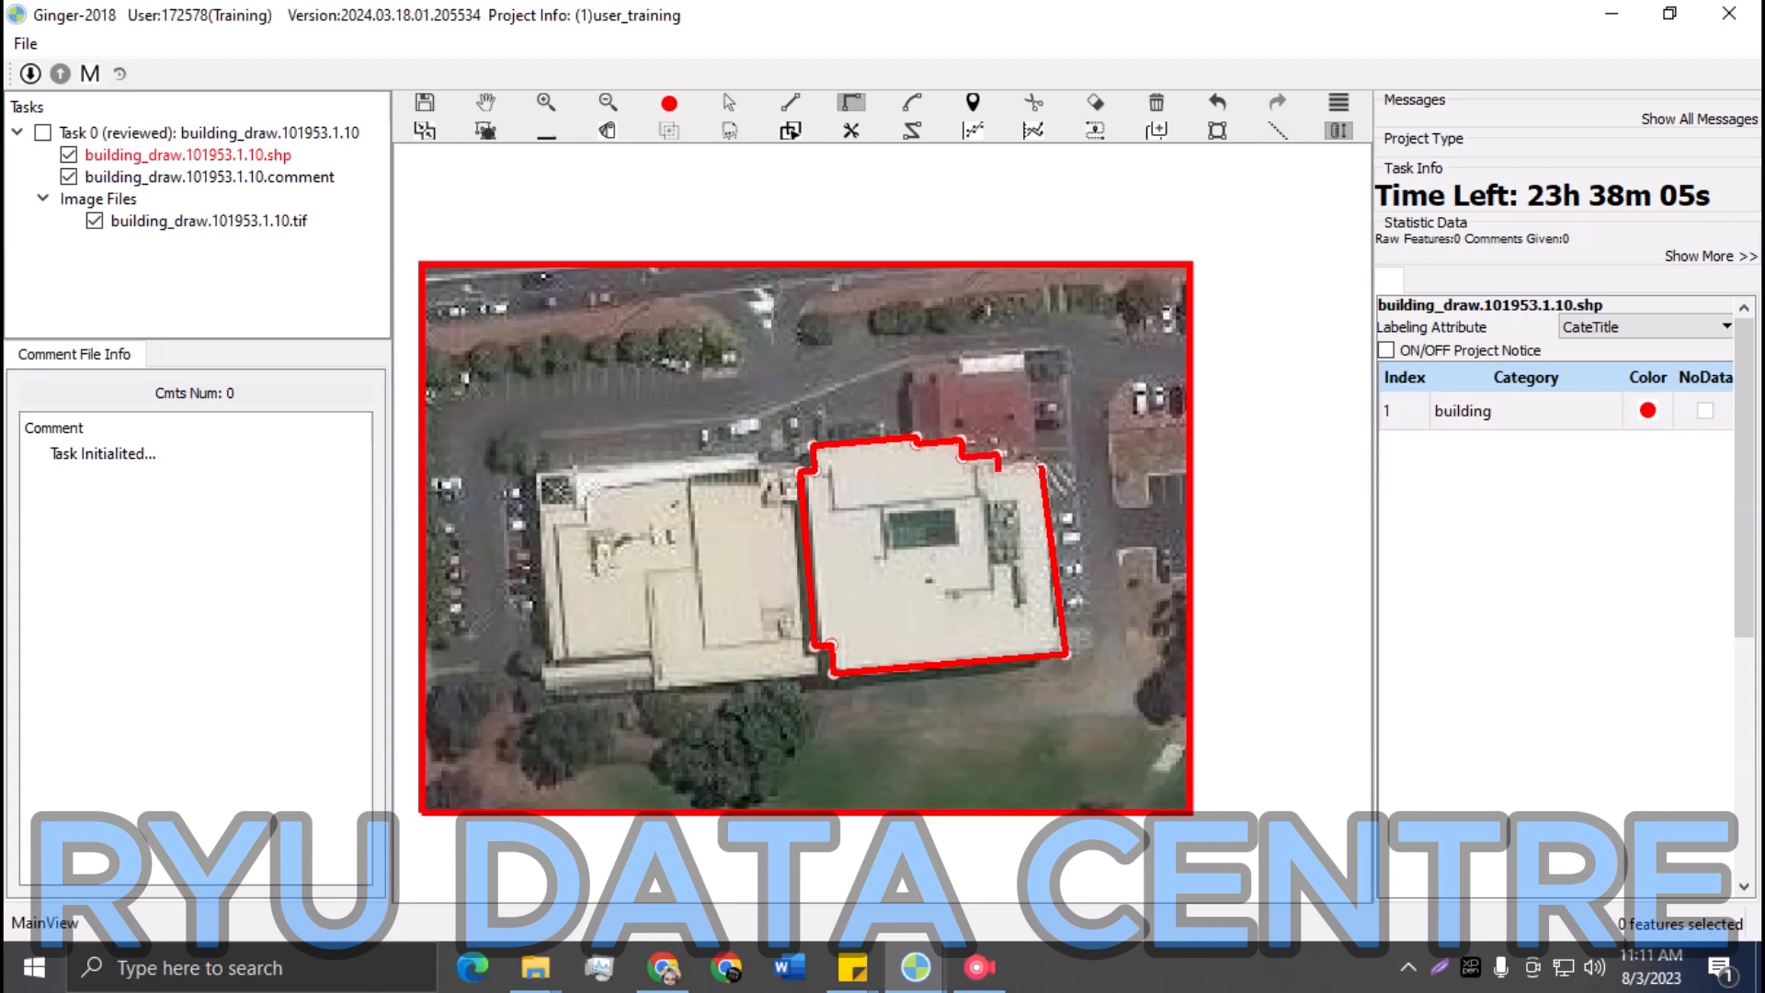
click(1000, 466)
right_click(1021, 465)
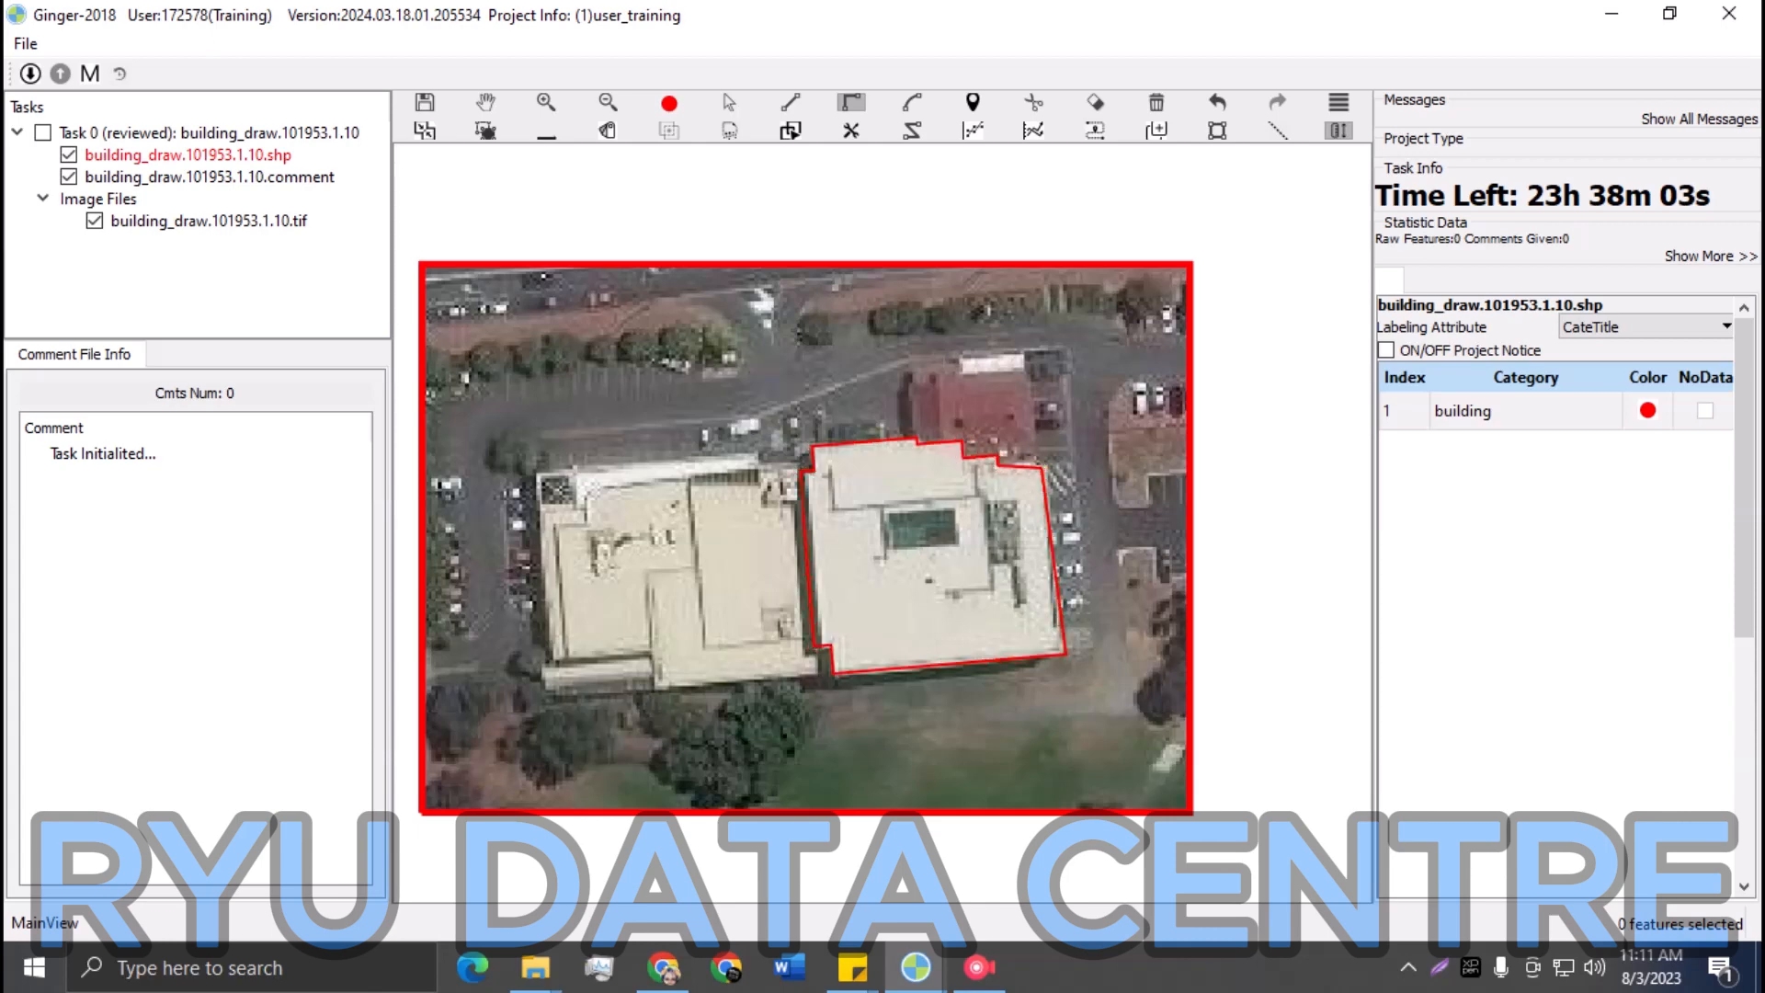
Step: Reshape the white-roofed building's upper right corner so the last step beside the red-roofed building is cut deeper
scroll(1062, 475, up, 2)
key(r)
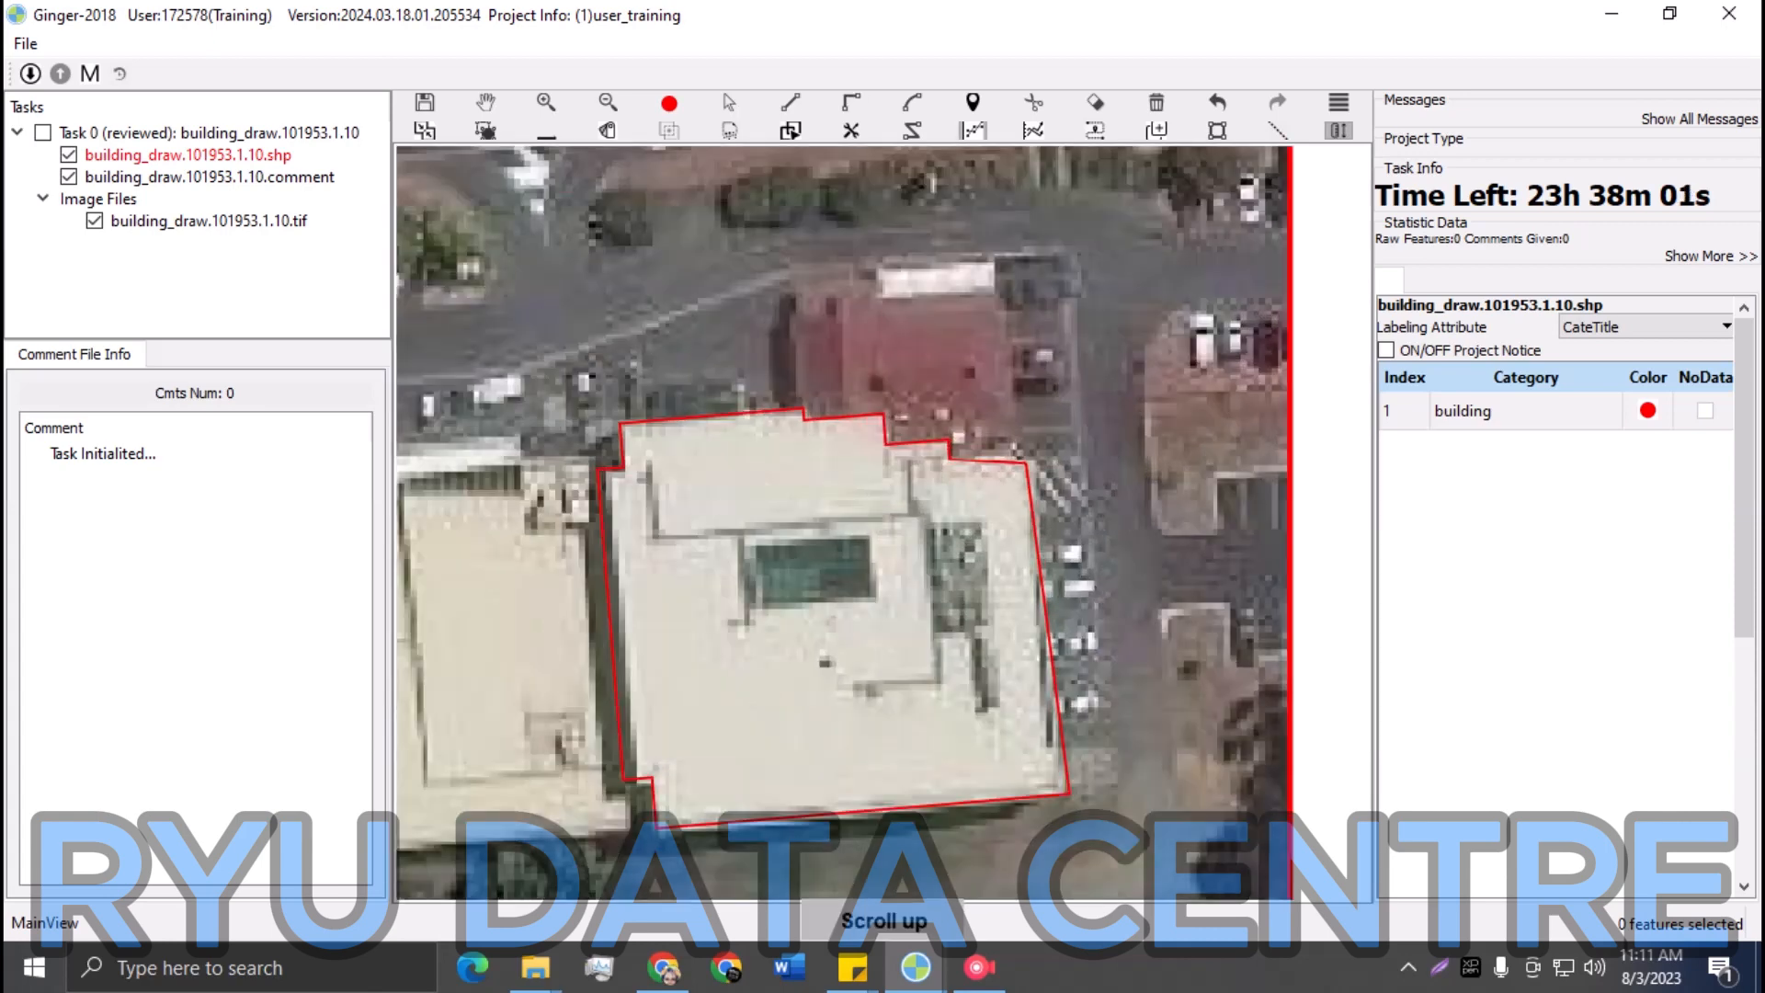
click(1030, 484)
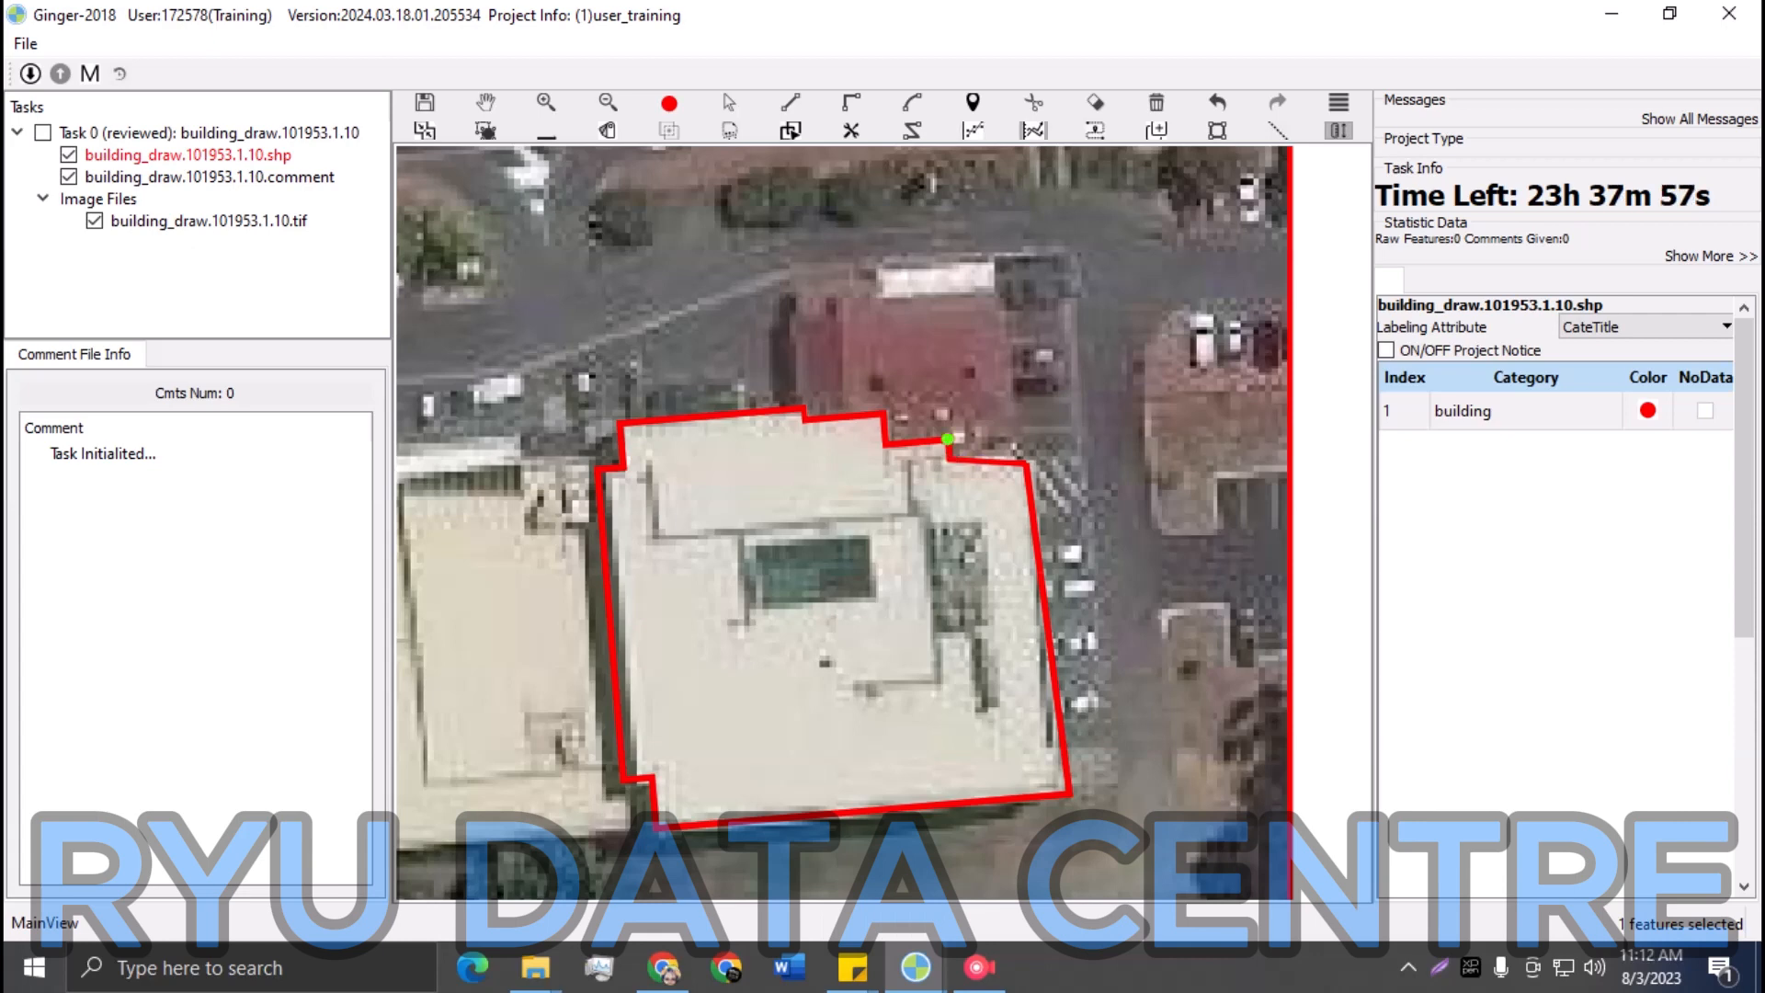
click(947, 438)
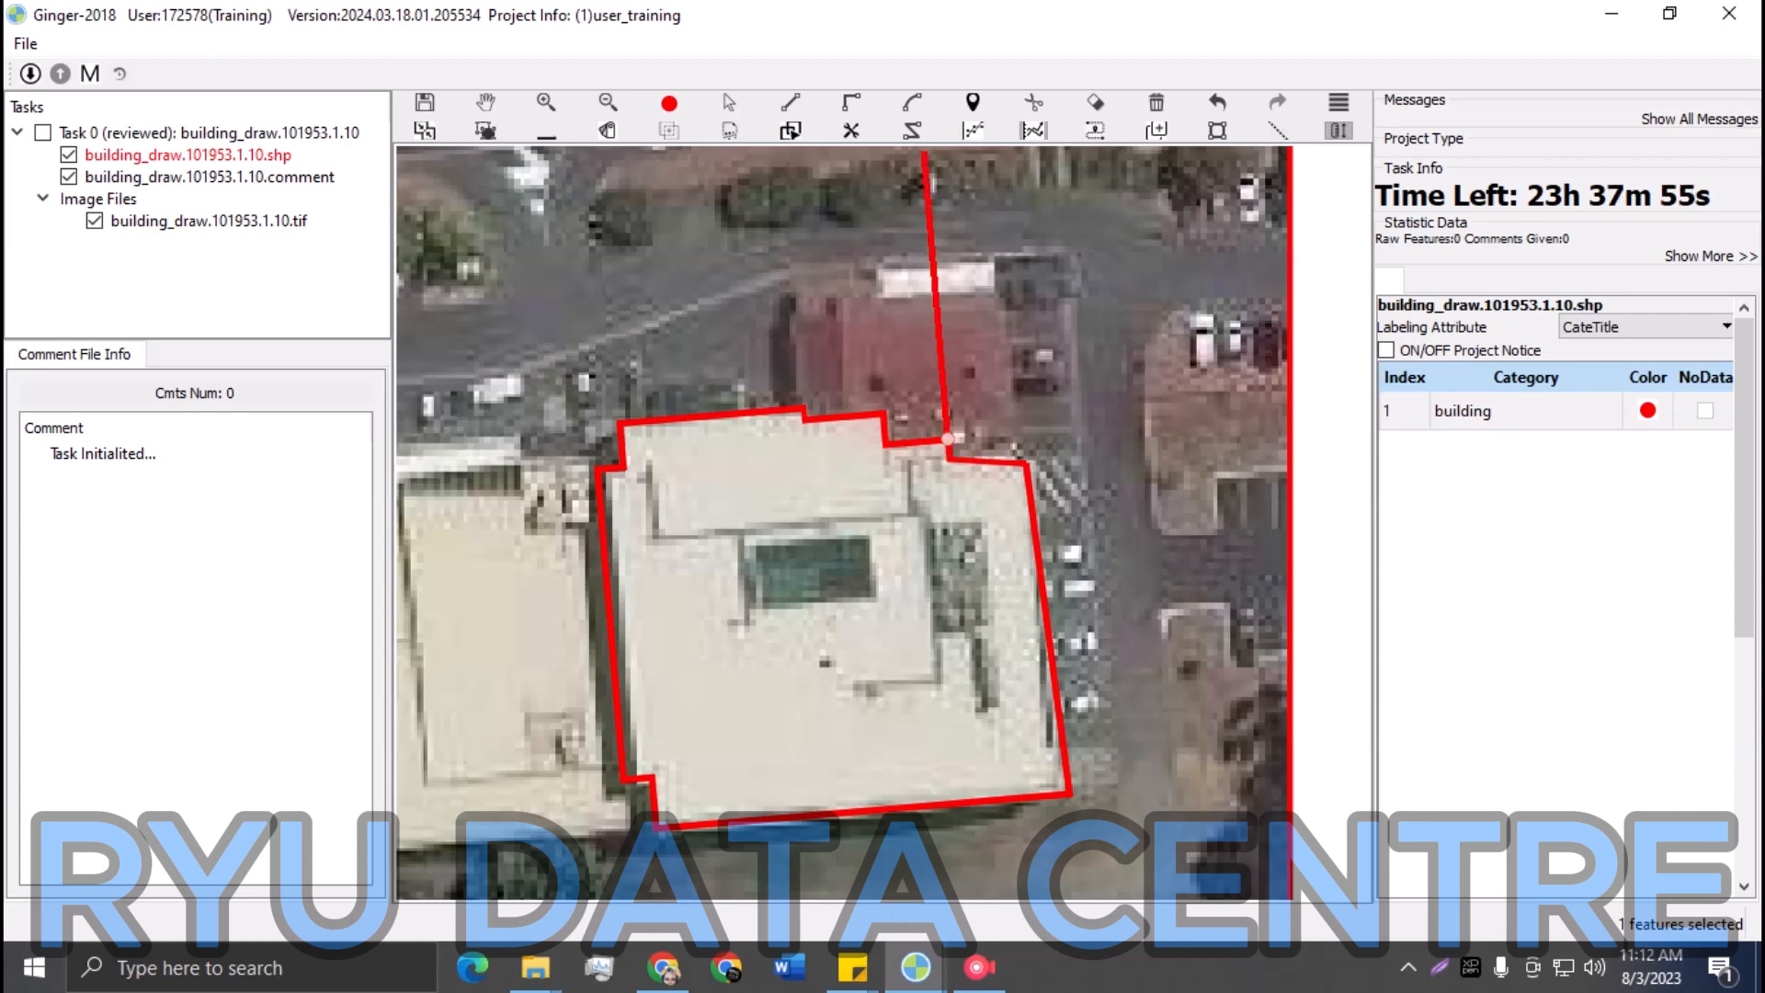
double_click(952, 483)
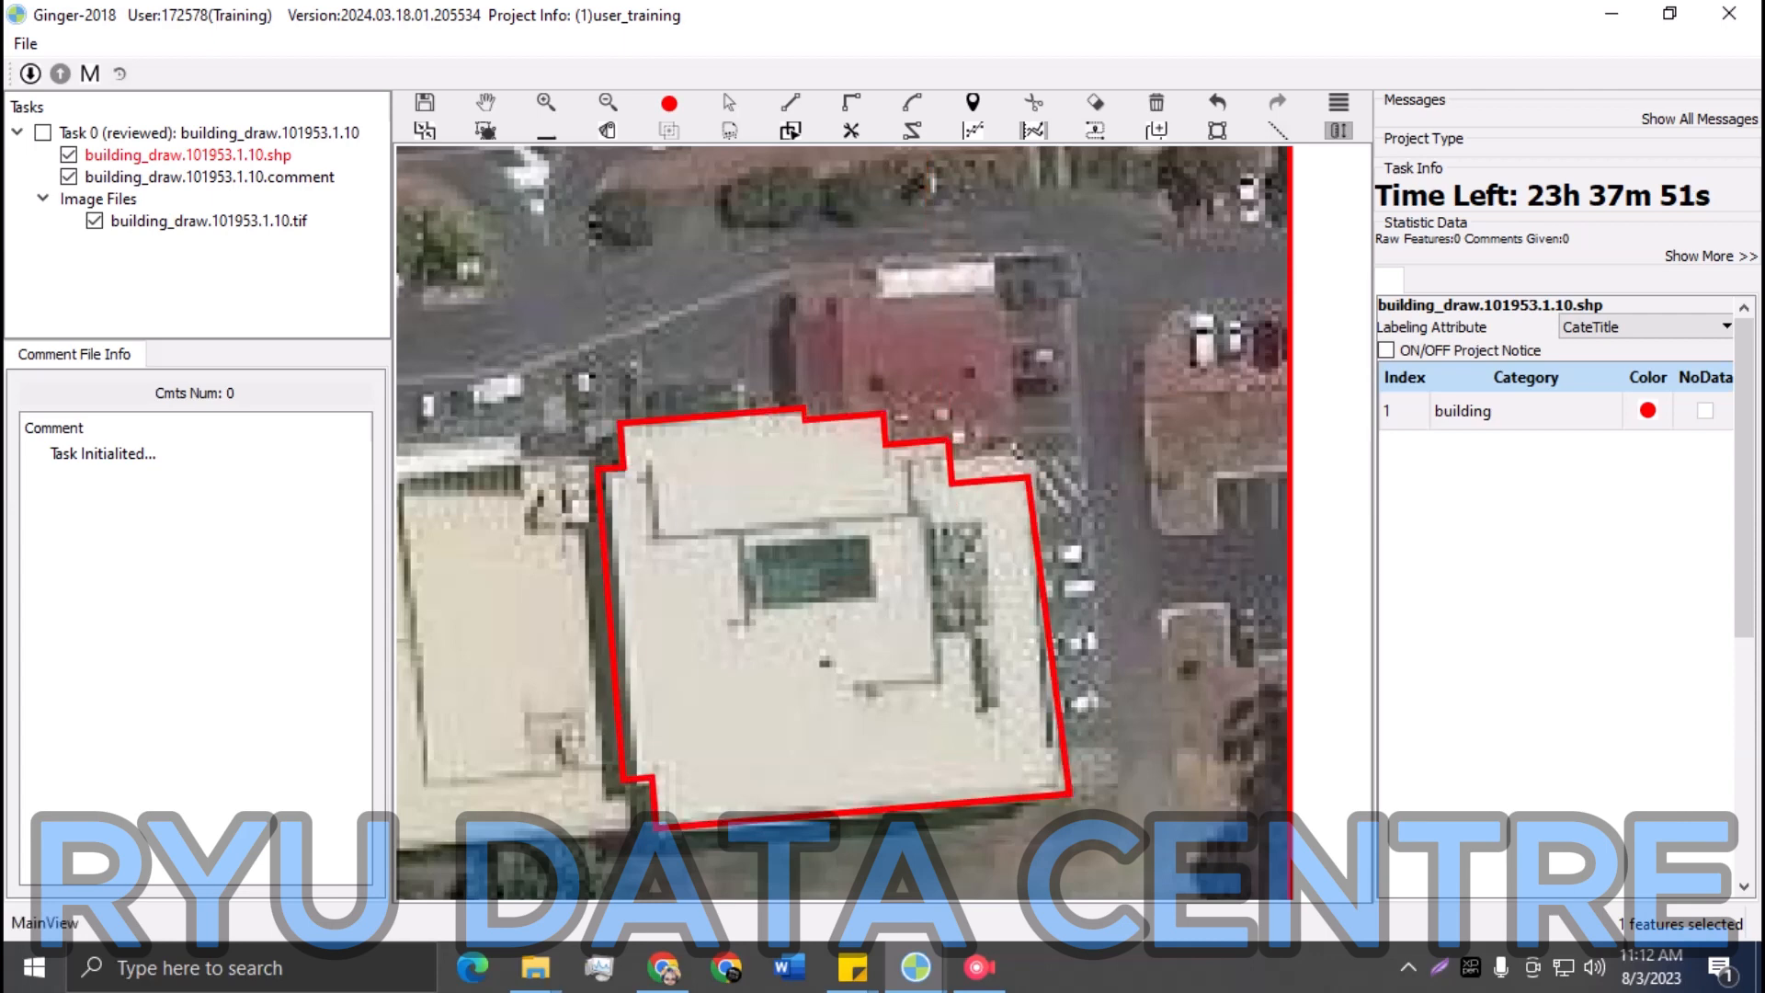
key(Escape)
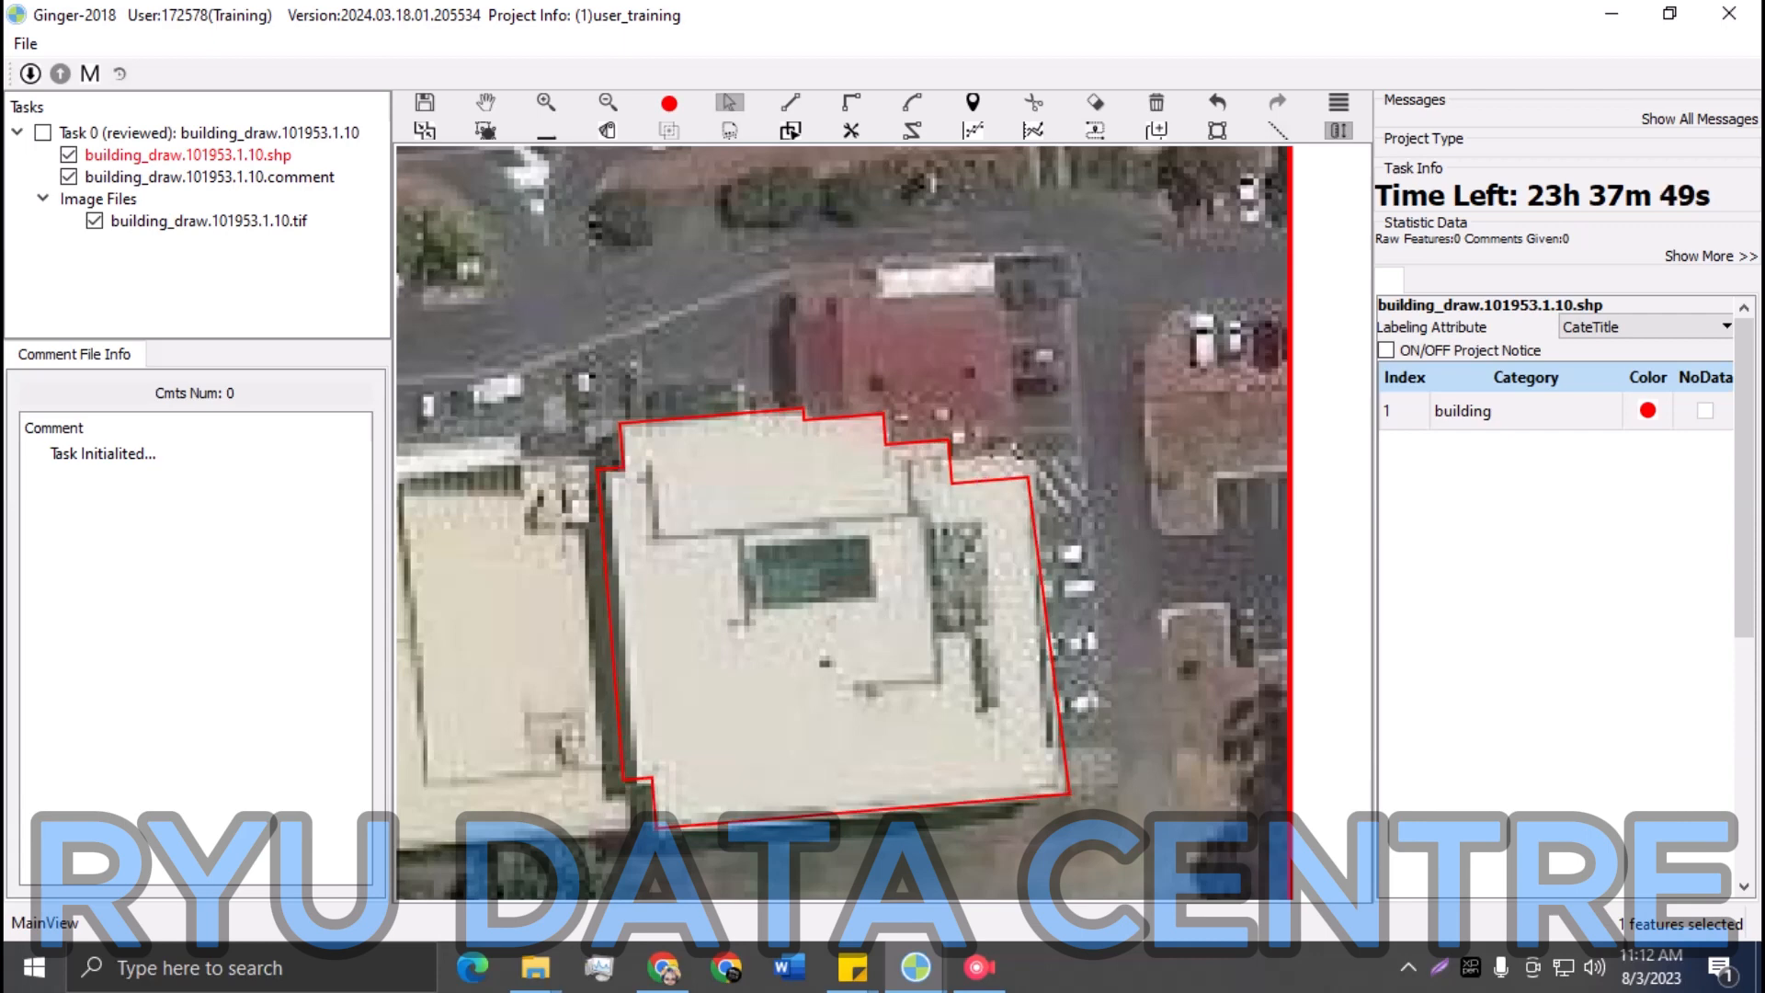
Step: Shift the white-roofed building's short upper right edge slightly up and its long left edge slightly inward to match the roof
click(985, 482)
drag(984, 481, 984, 462)
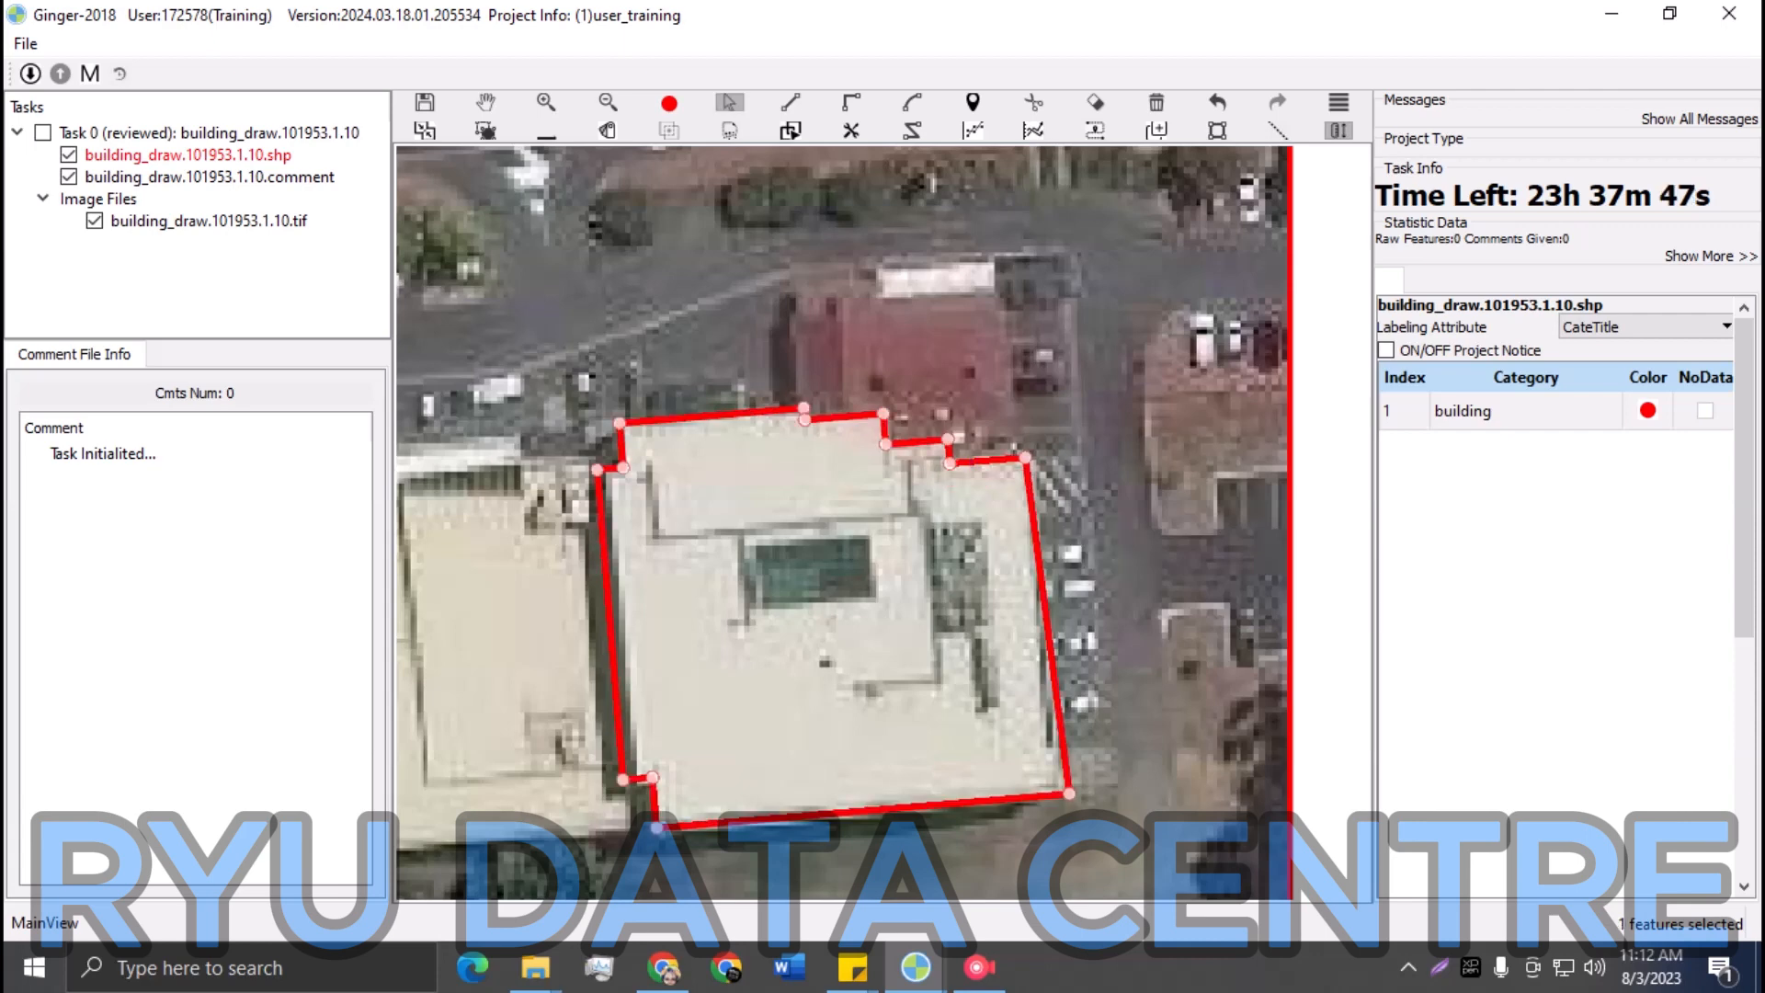
drag(611, 625, 627, 624)
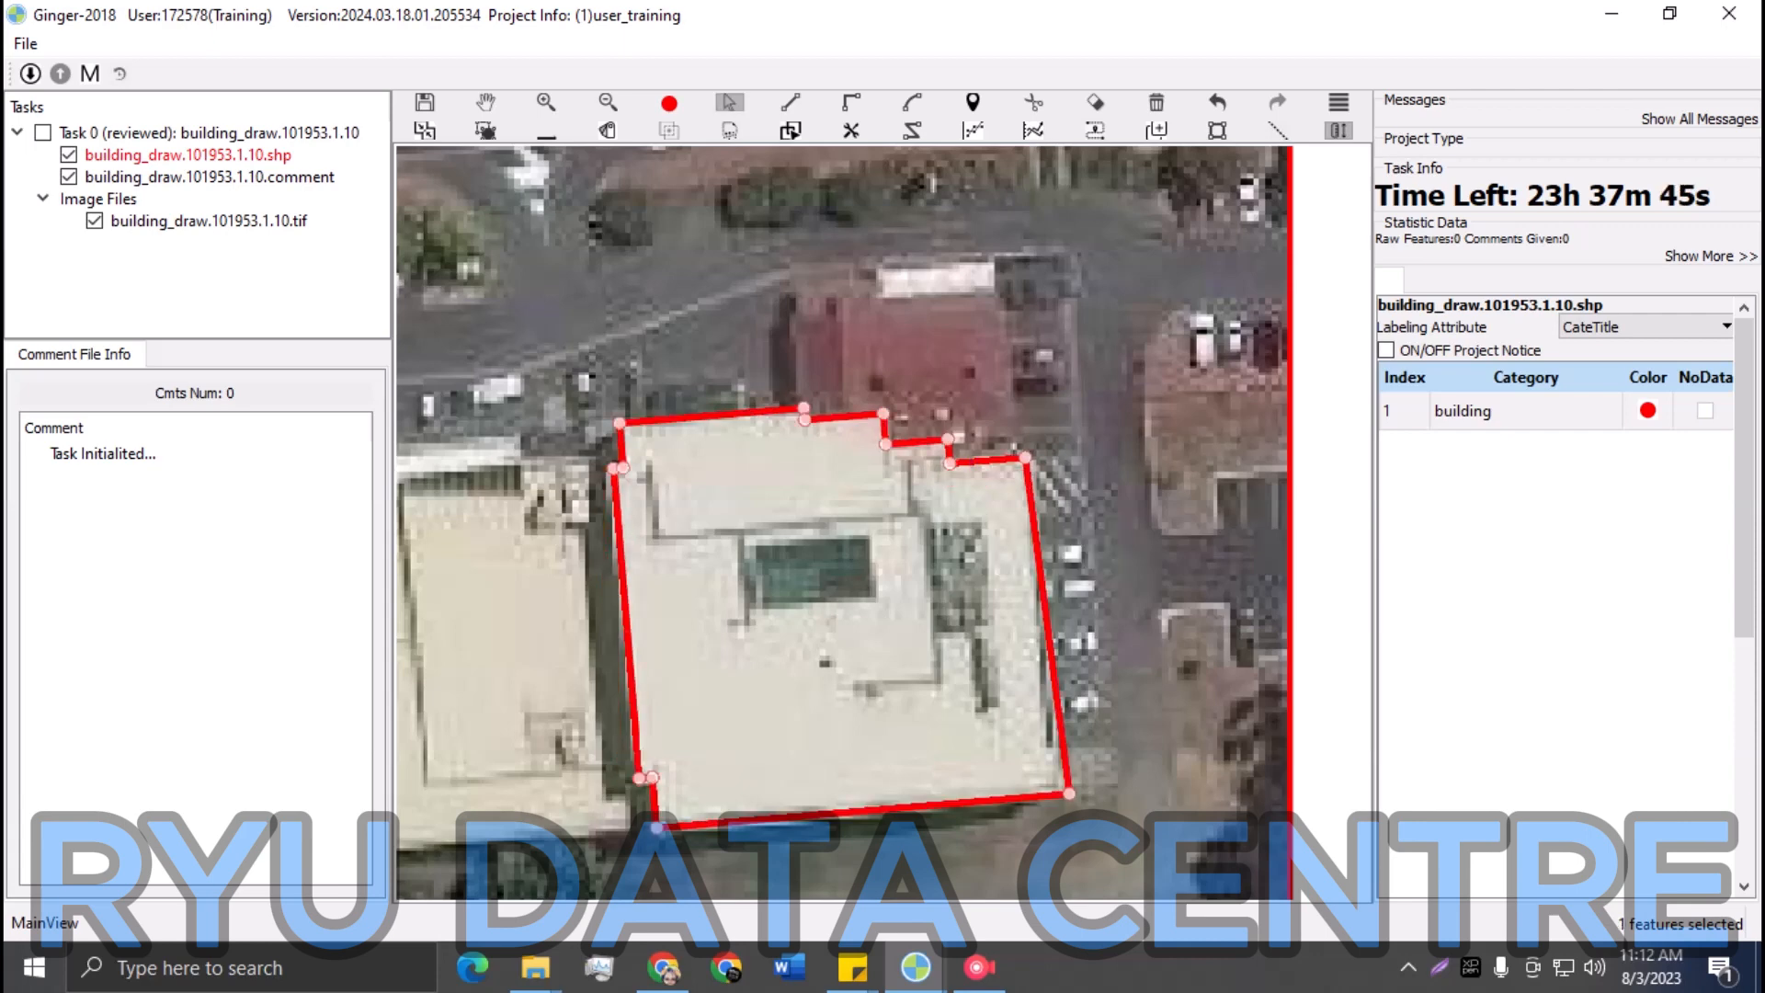
key(Escape)
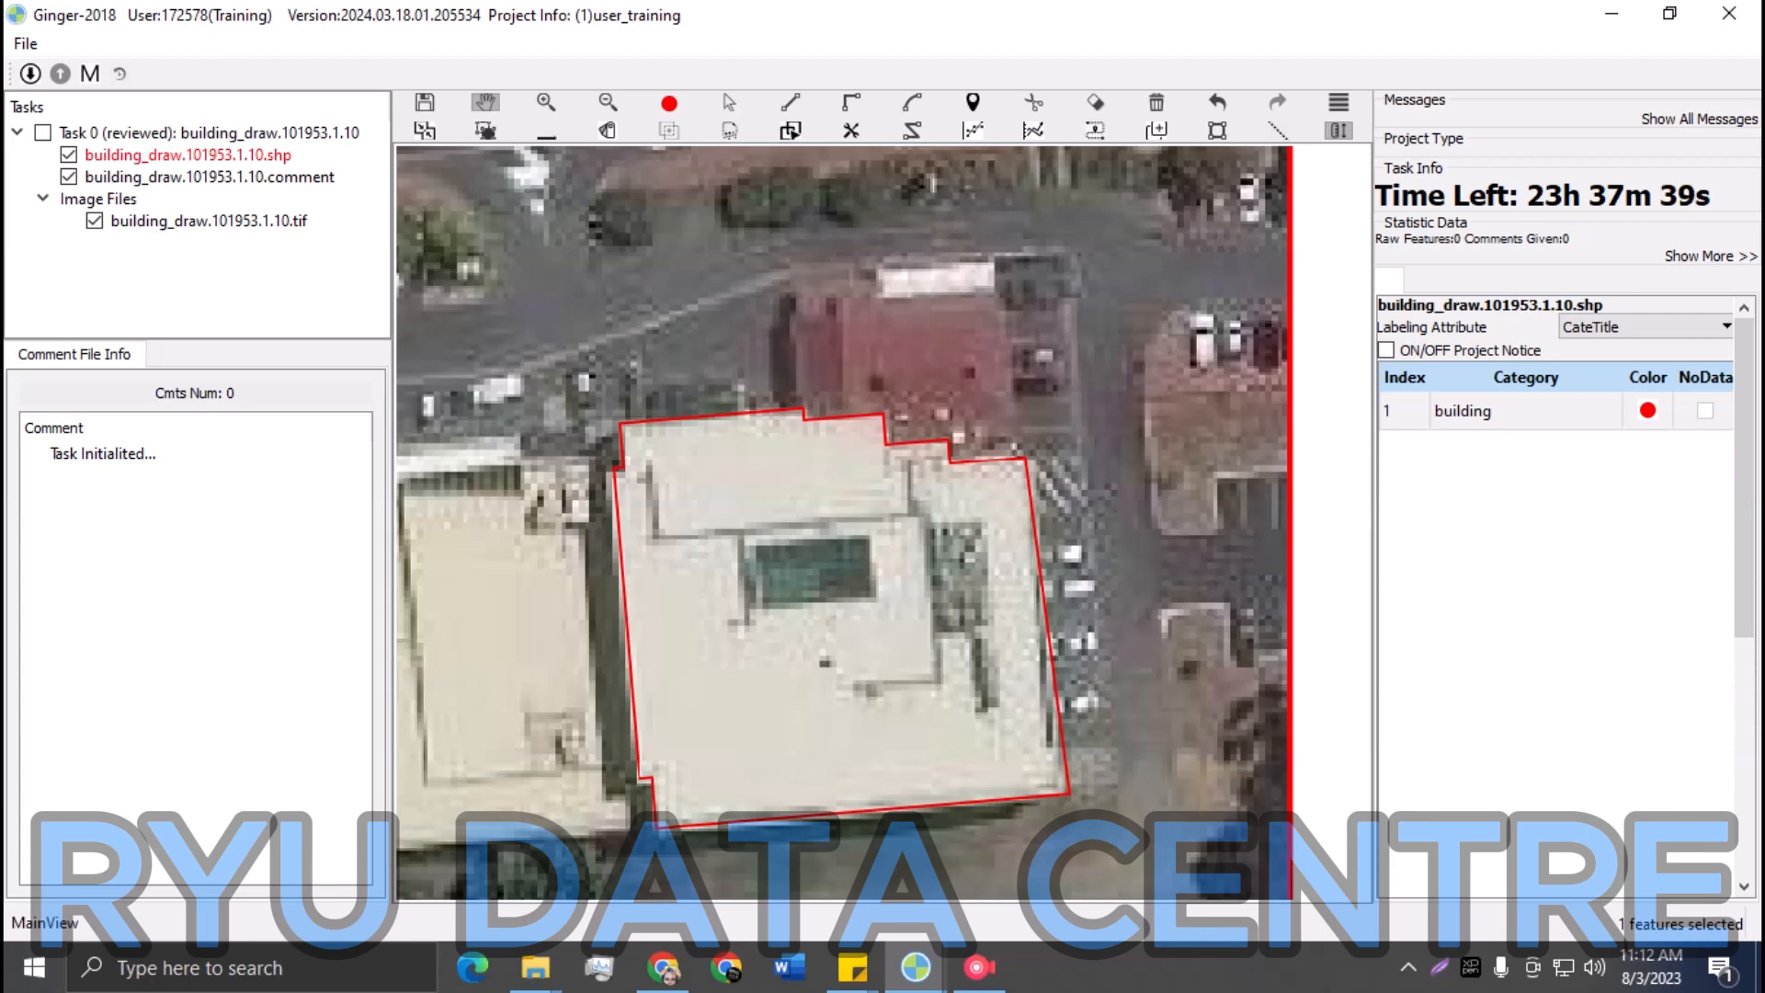
Step: Outline the red-roofed building as its own polygon, tracing the stepped edge shared with the white-roofed building and including the white strip on top
drag(864, 552, 841, 559)
key(r)
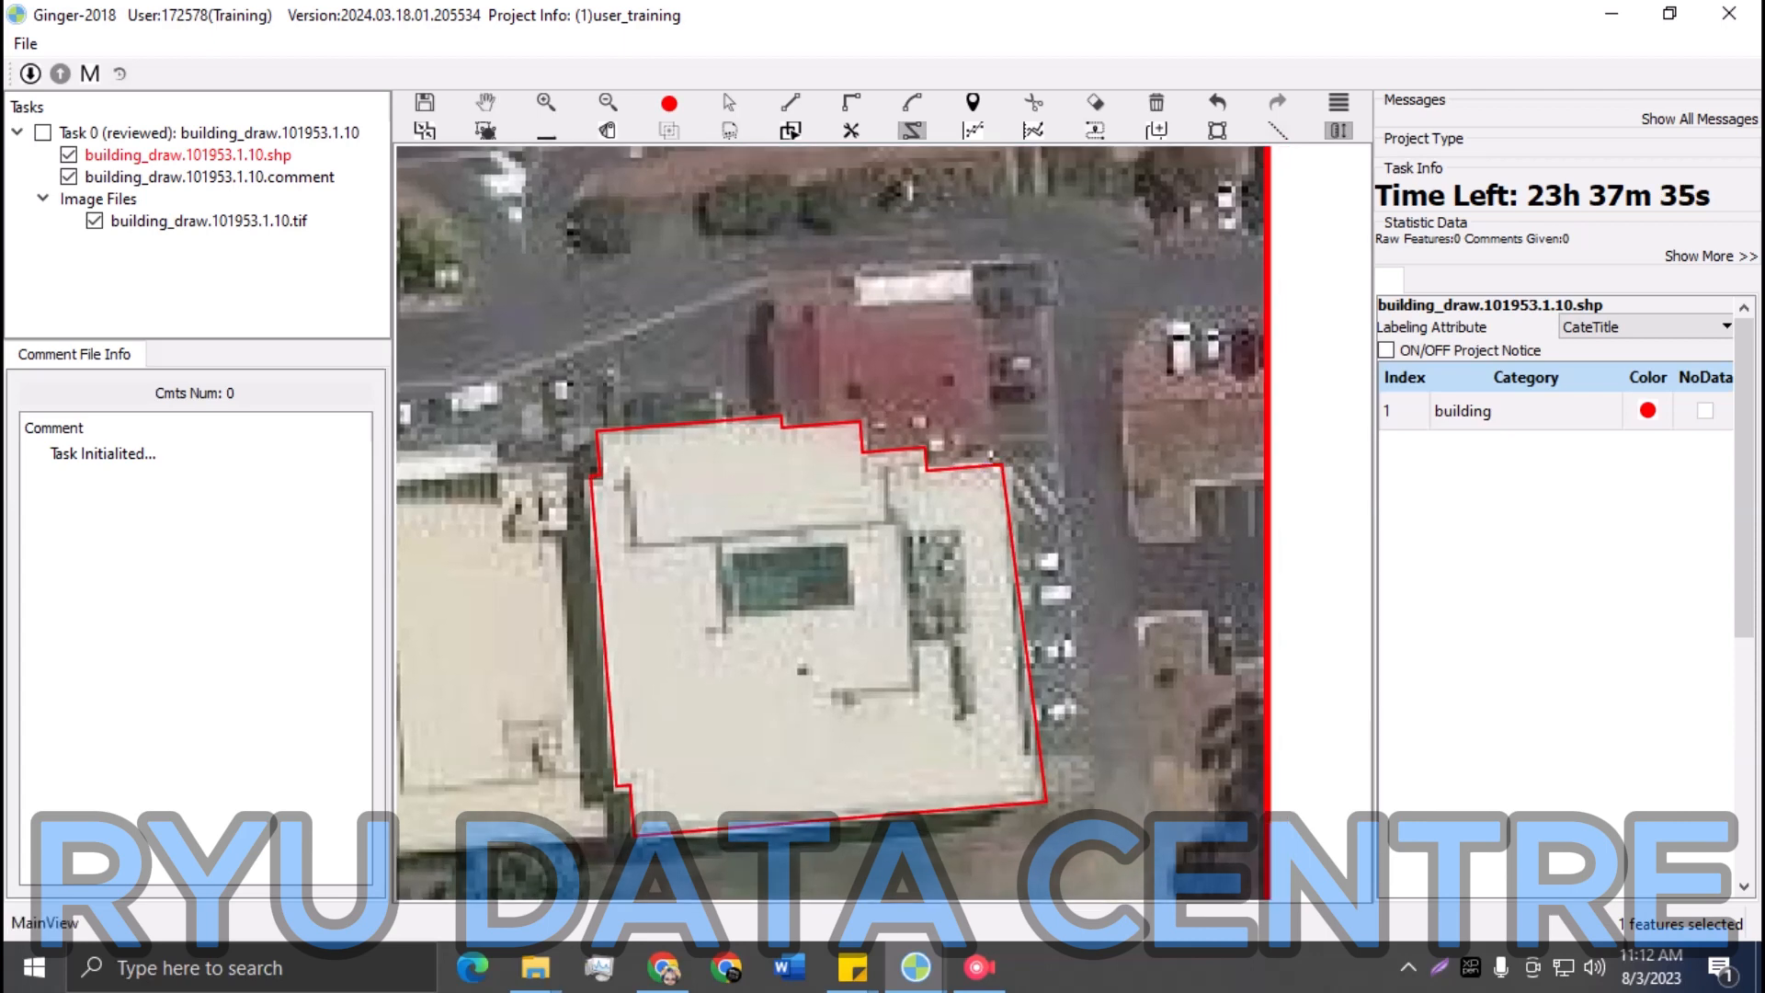
click(986, 466)
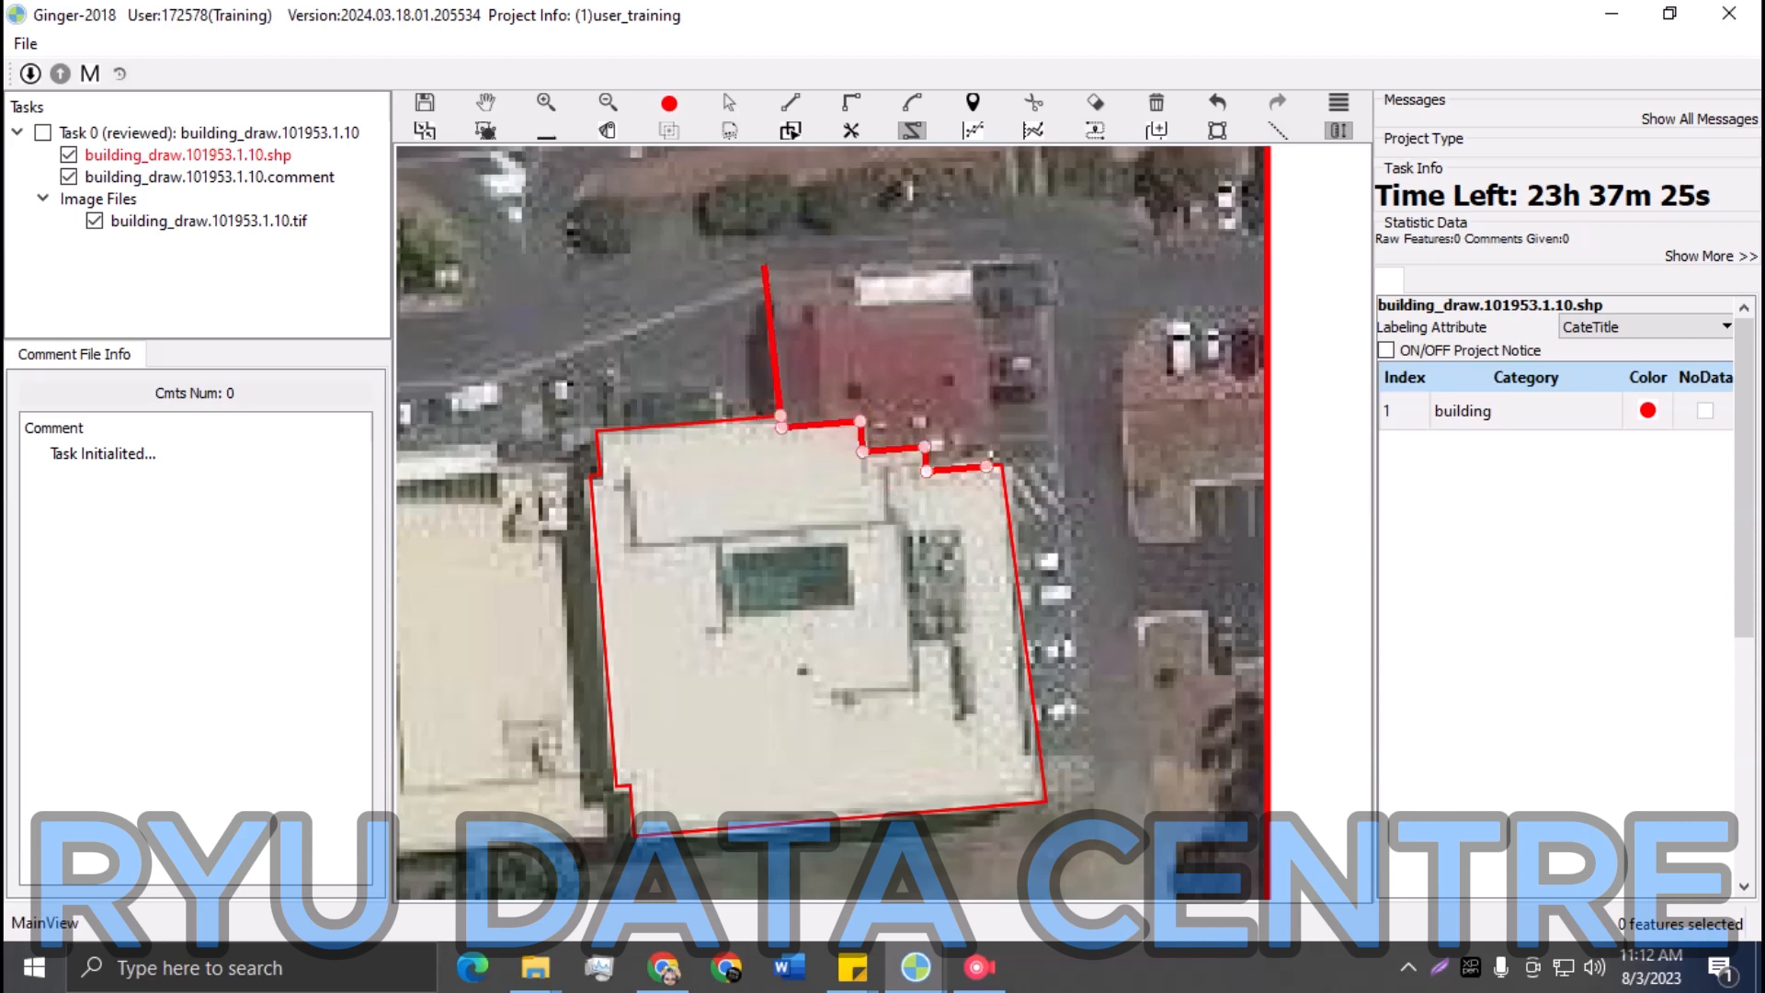
click(780, 417)
click(773, 307)
key(r)
click(859, 302)
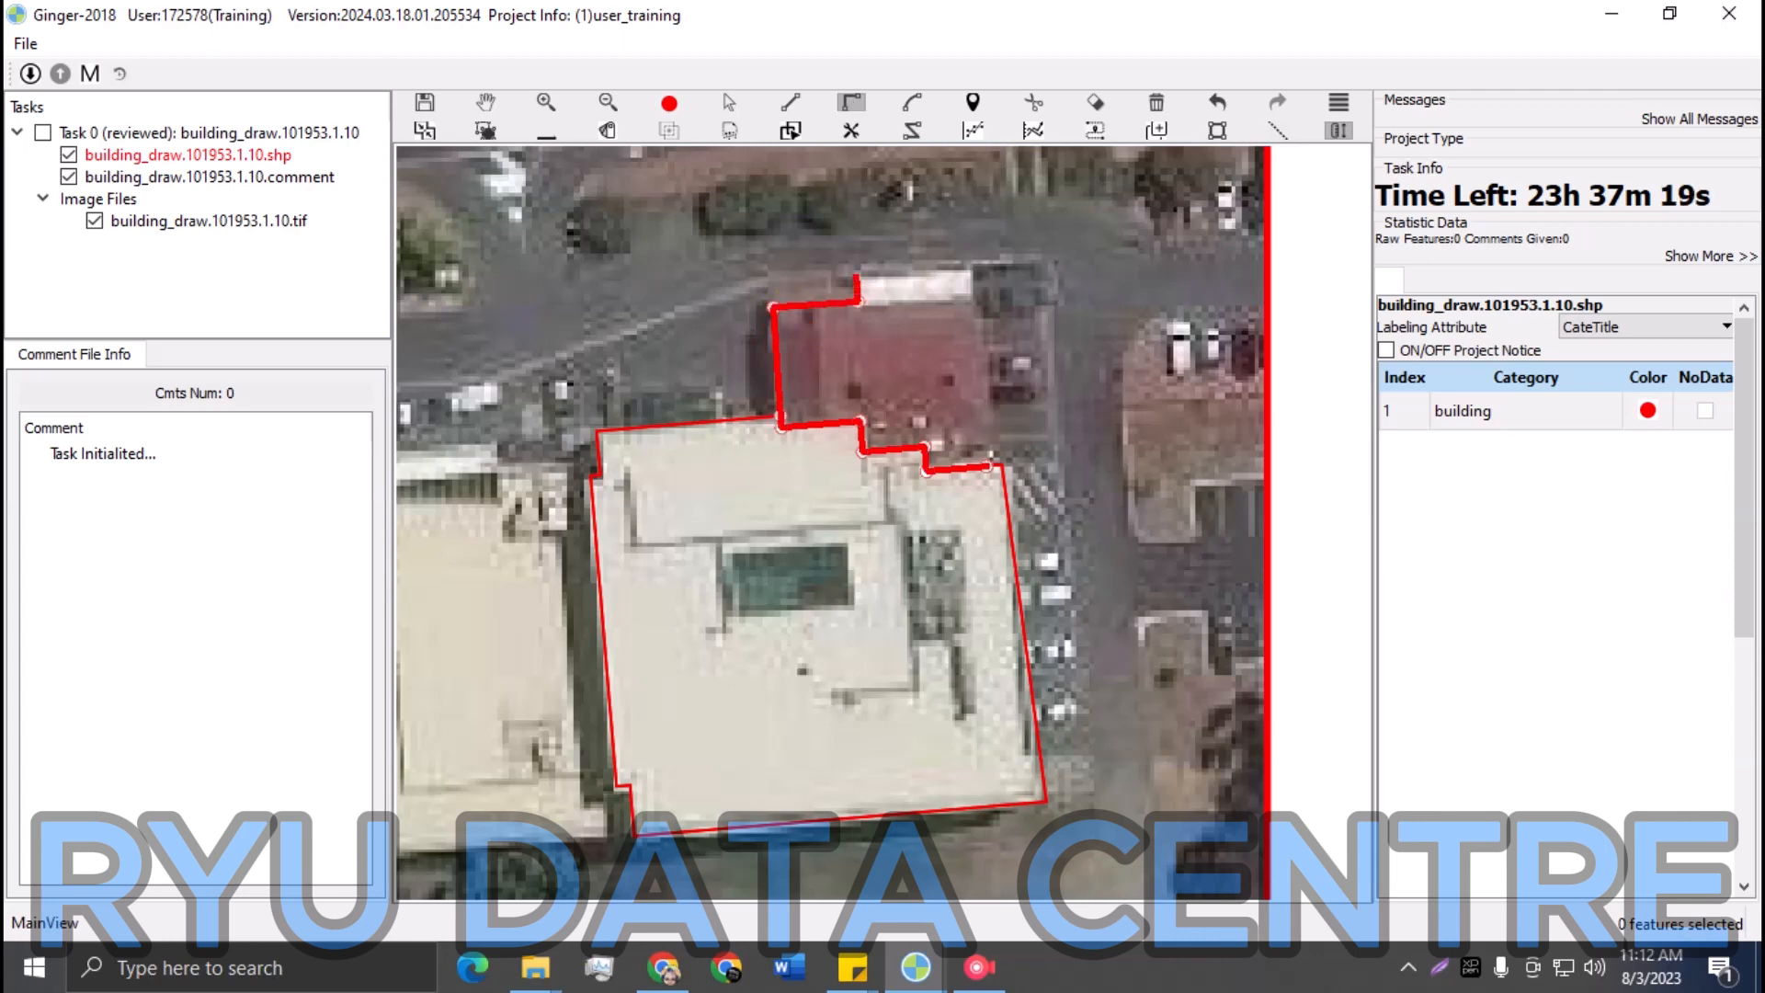
click(855, 276)
click(974, 269)
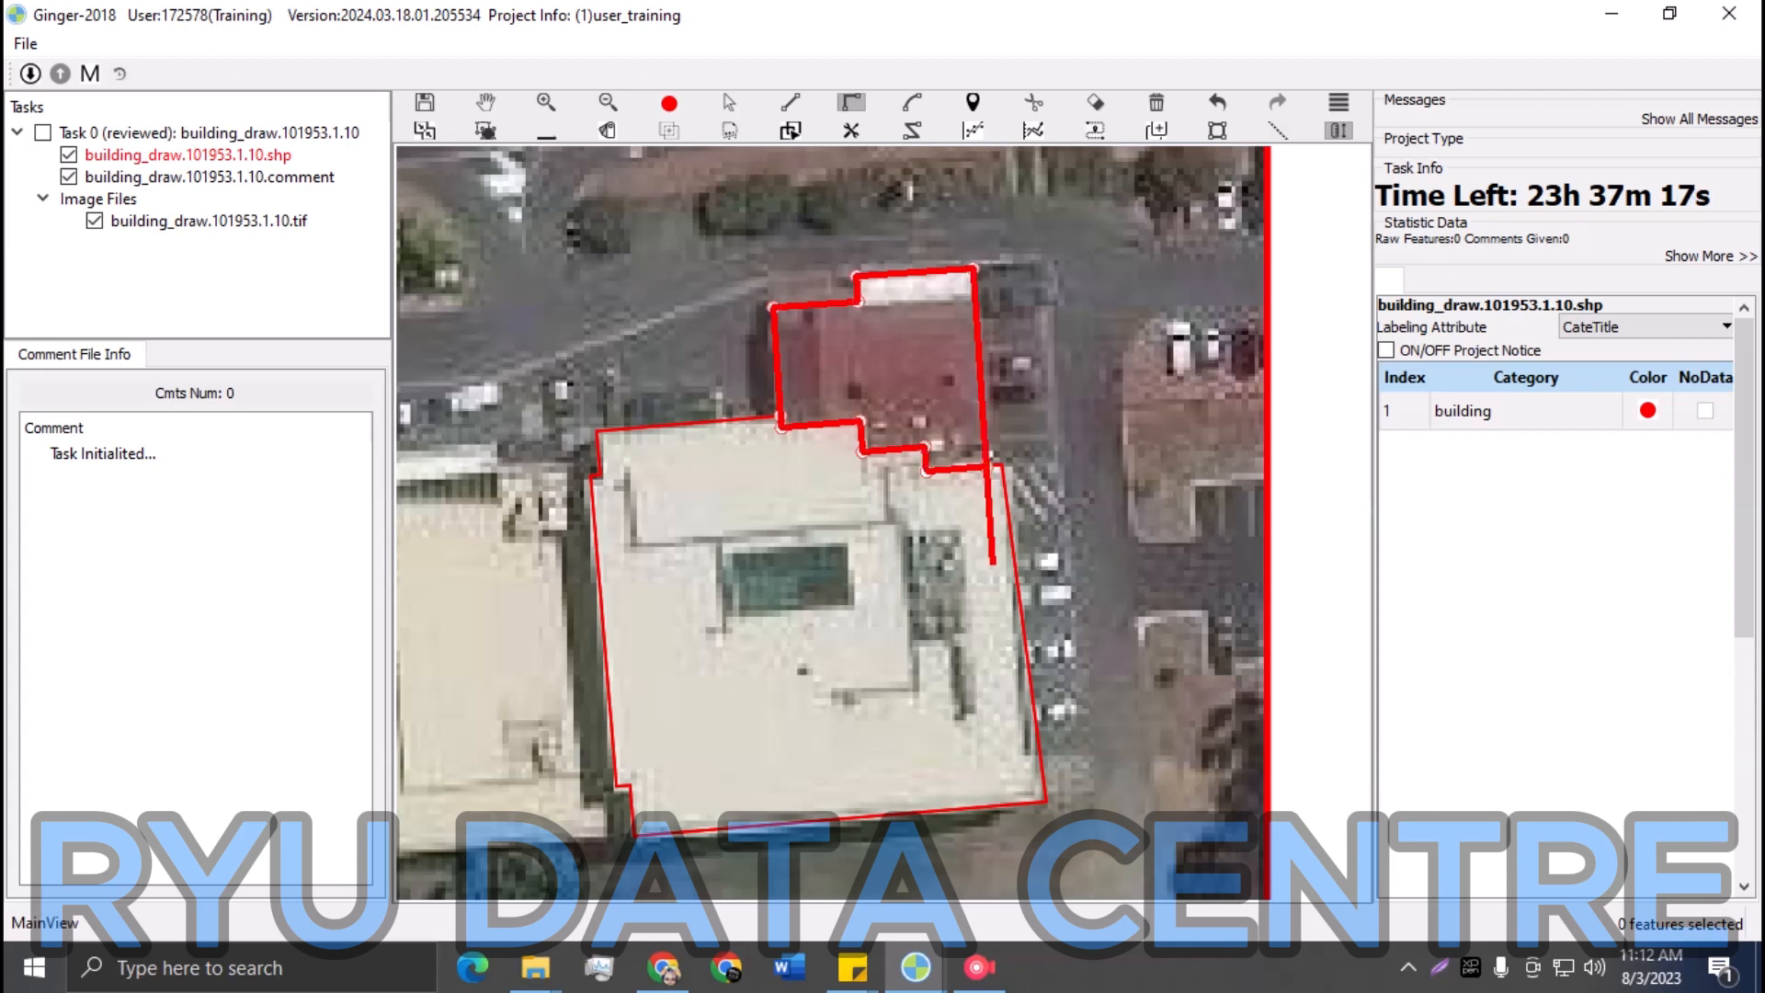
right_click(980, 358)
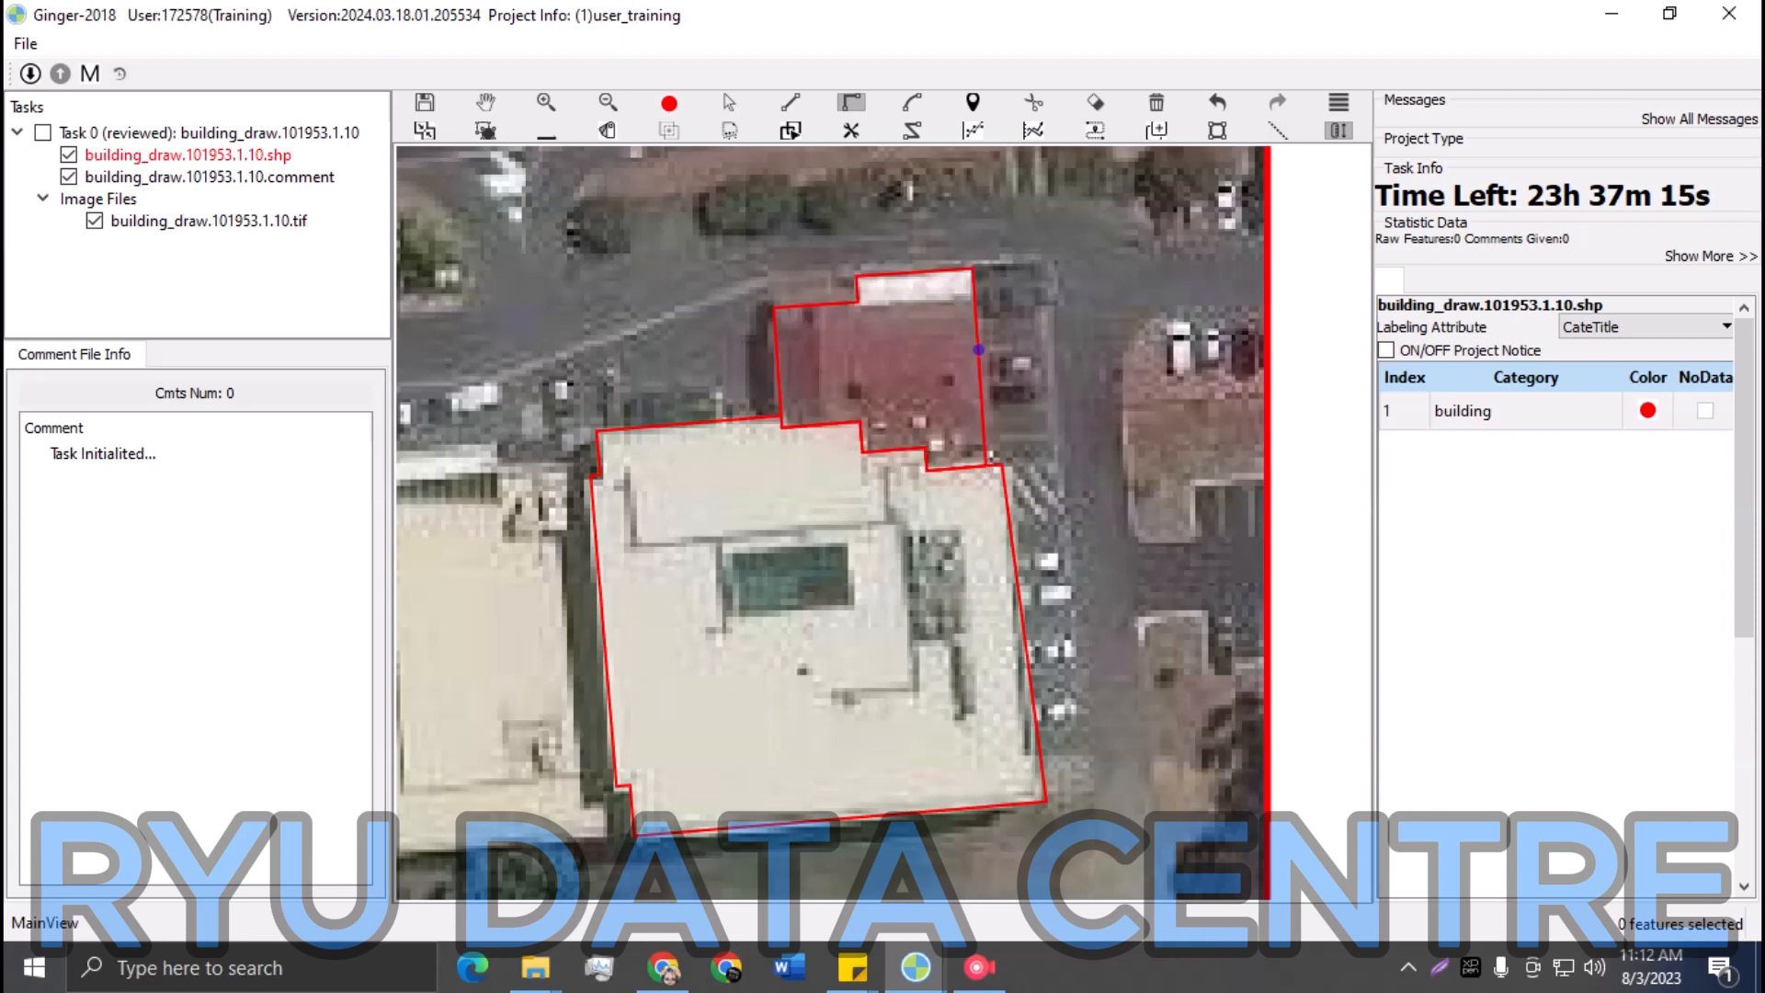
Step: Start the left-hand building's polygon by tracing the white-roofed building's left edge down through its lower corner notch
key(h)
drag(978, 350, 1209, 251)
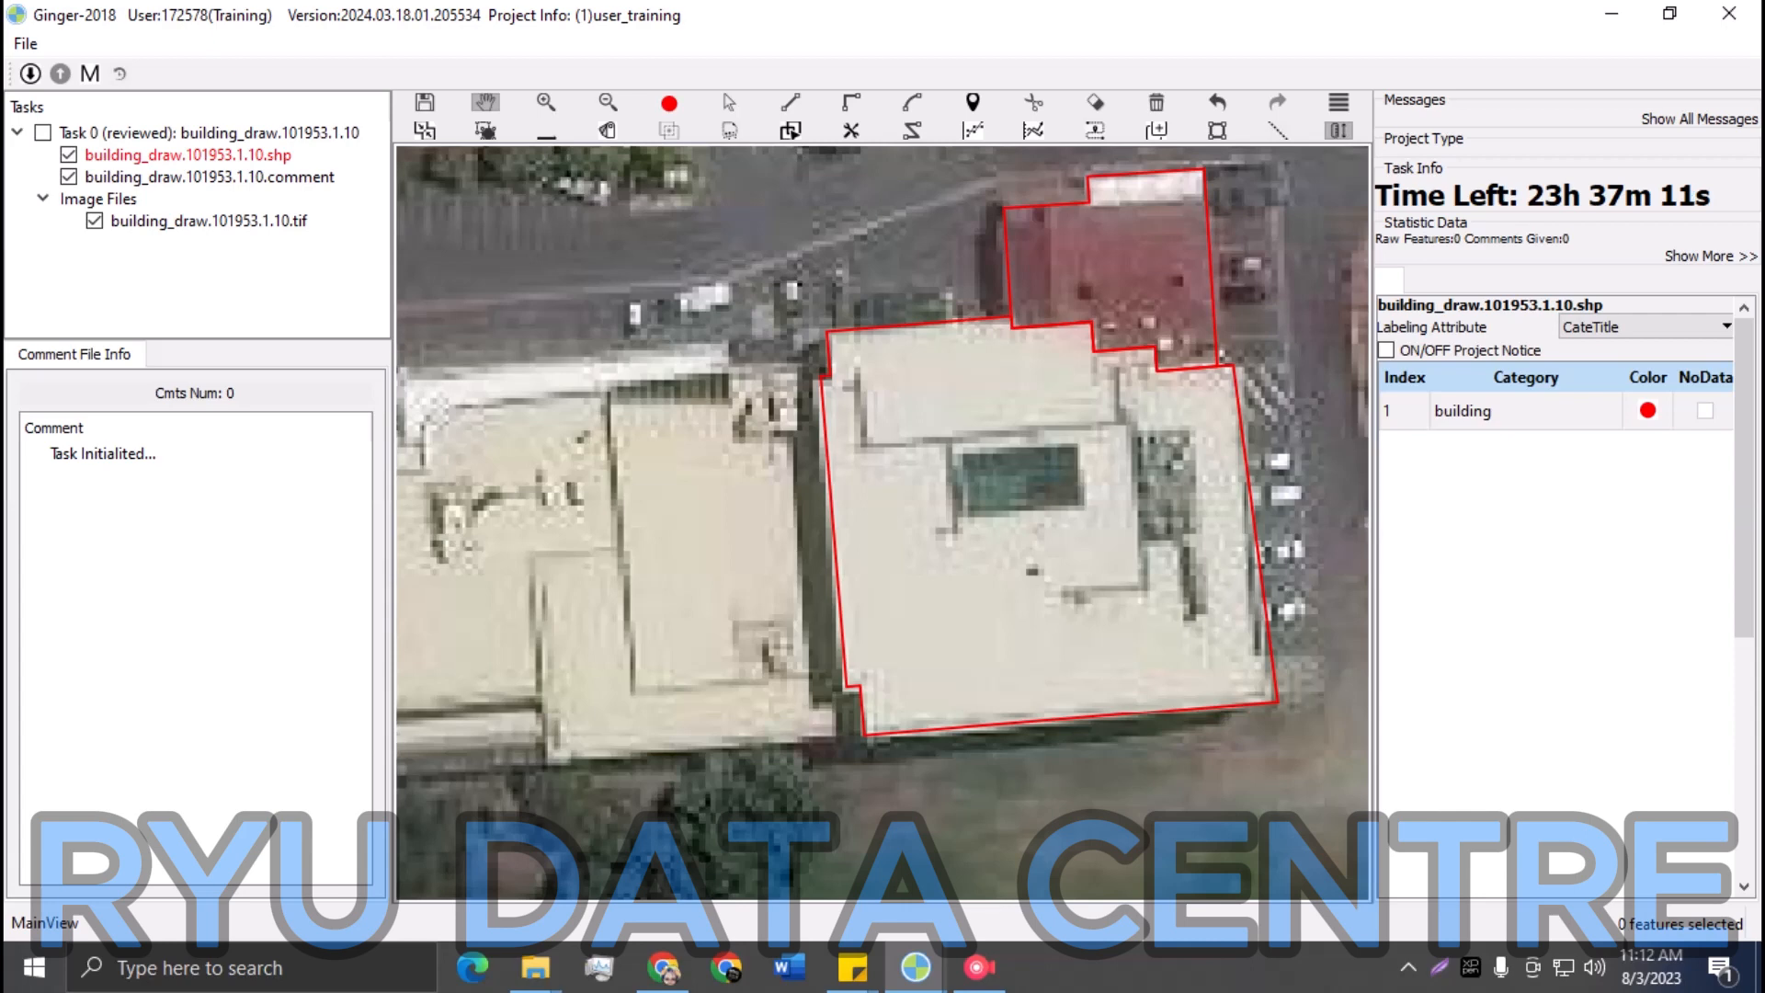
key(t)
click(821, 376)
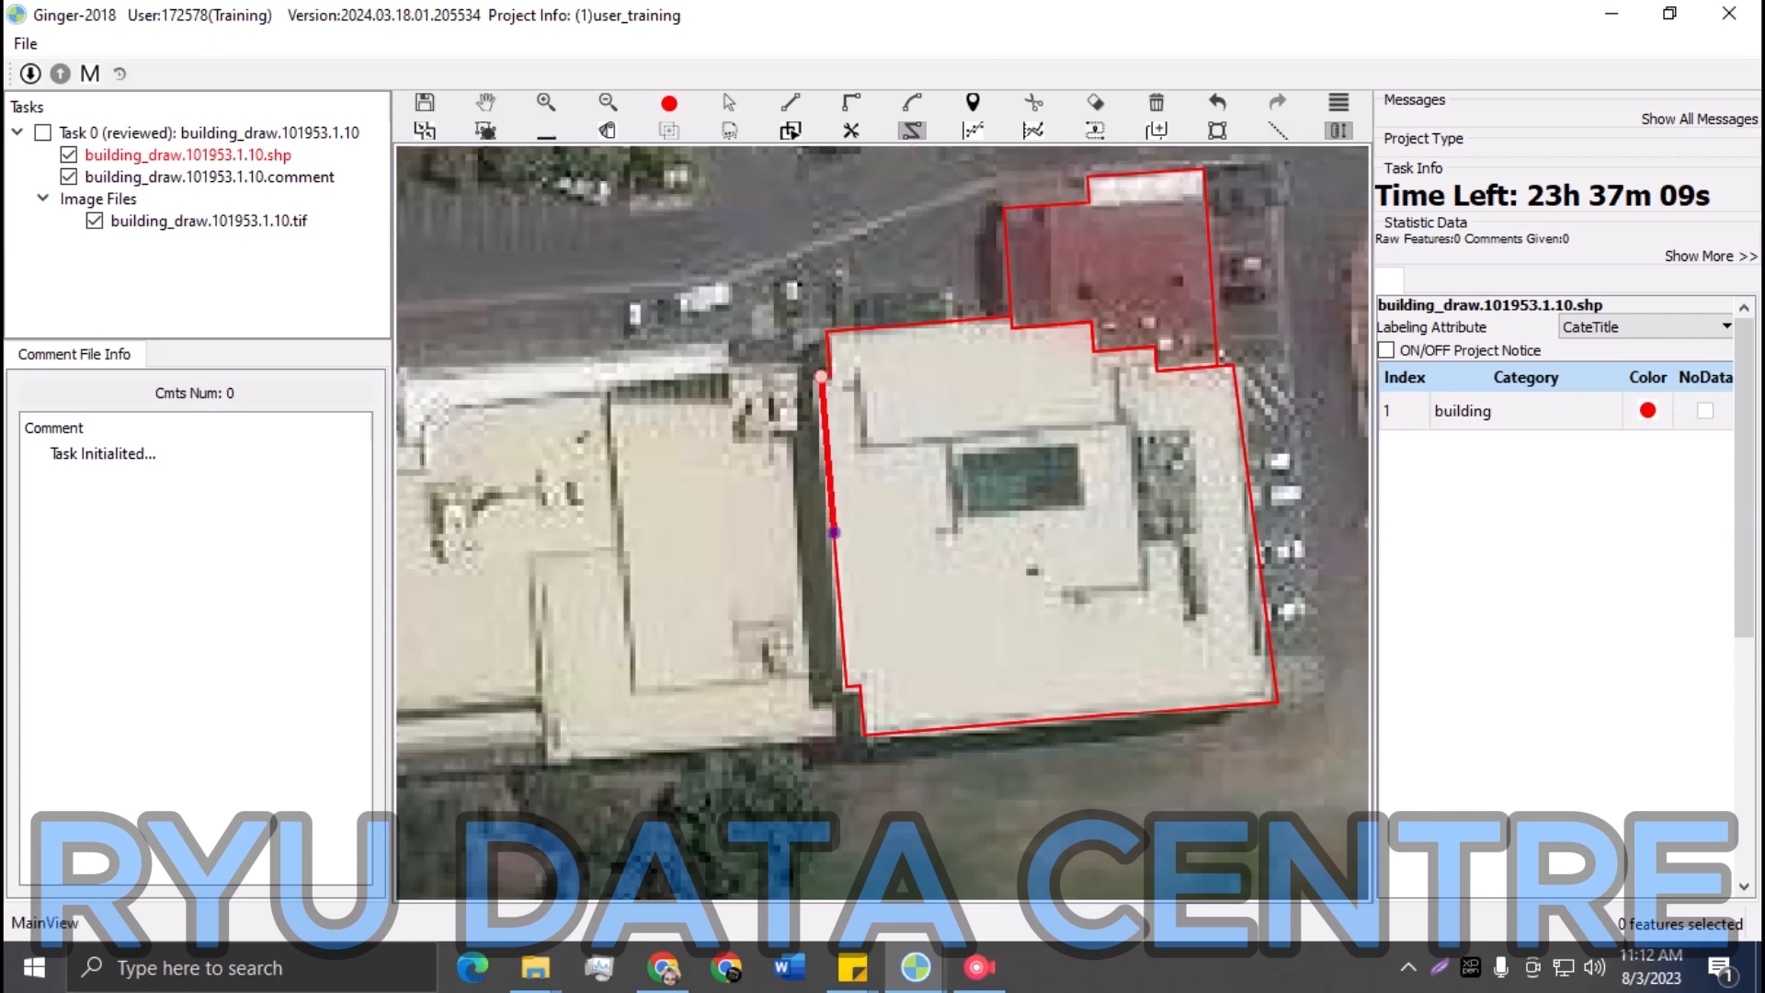
click(885, 733)
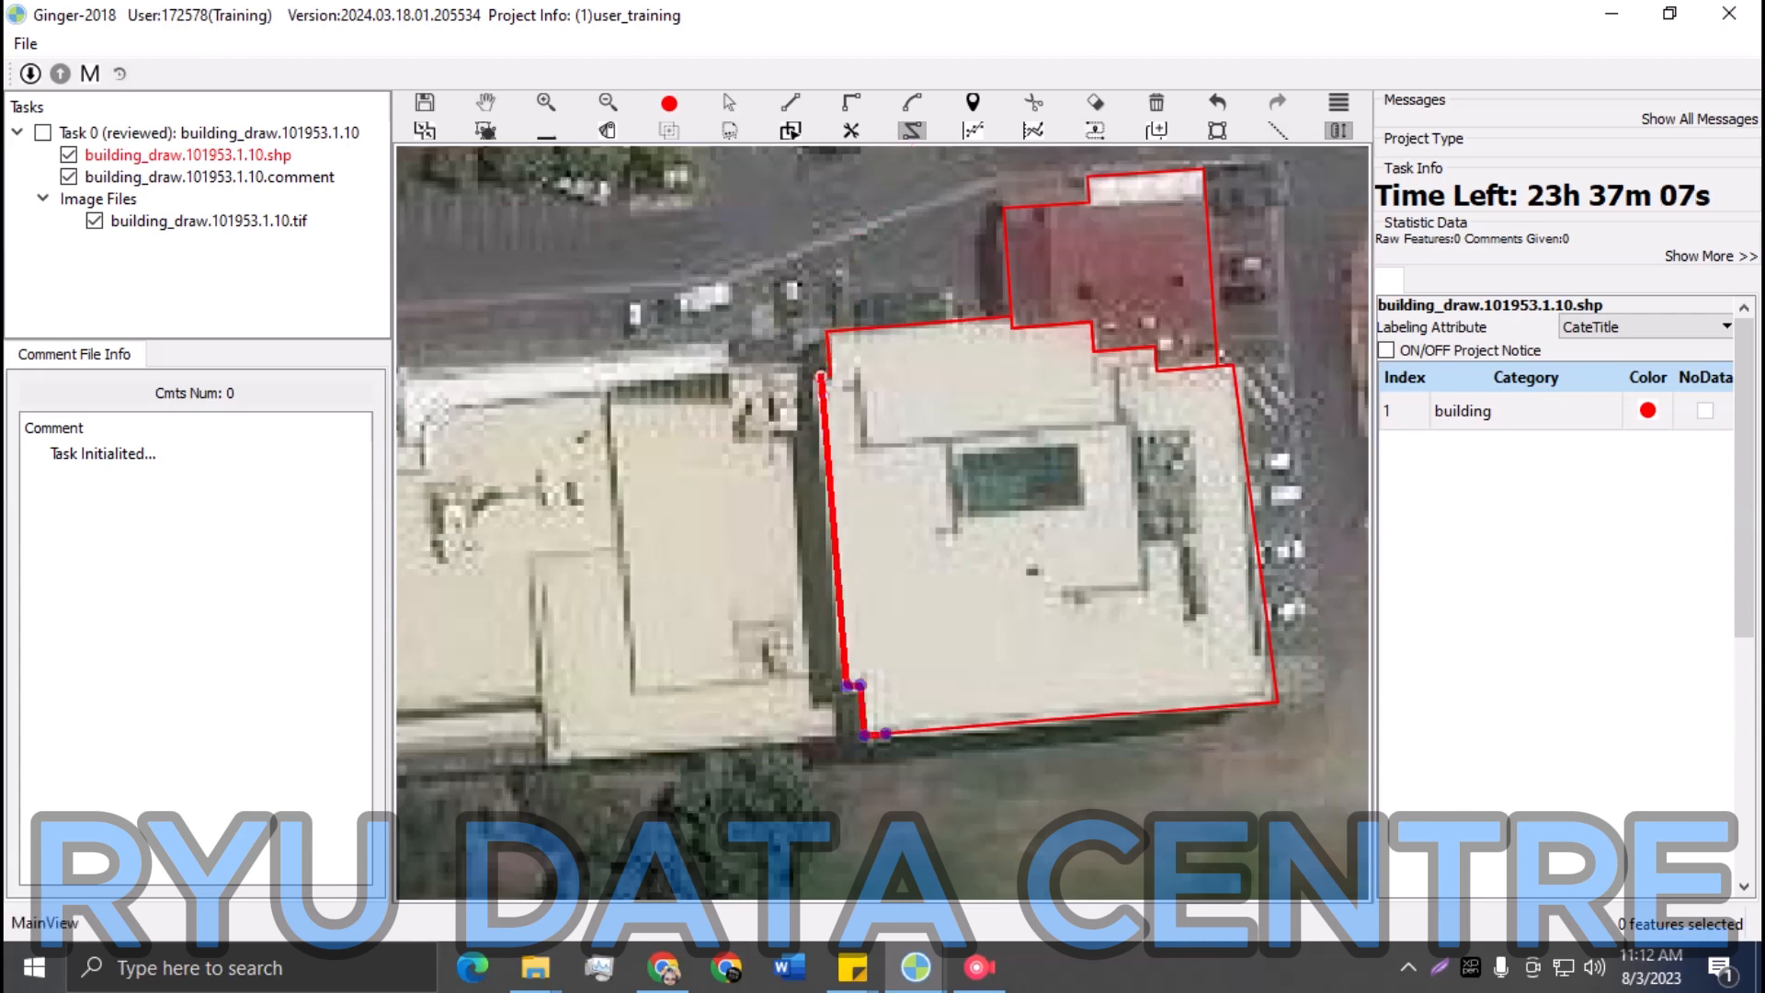
click(865, 735)
key(r)
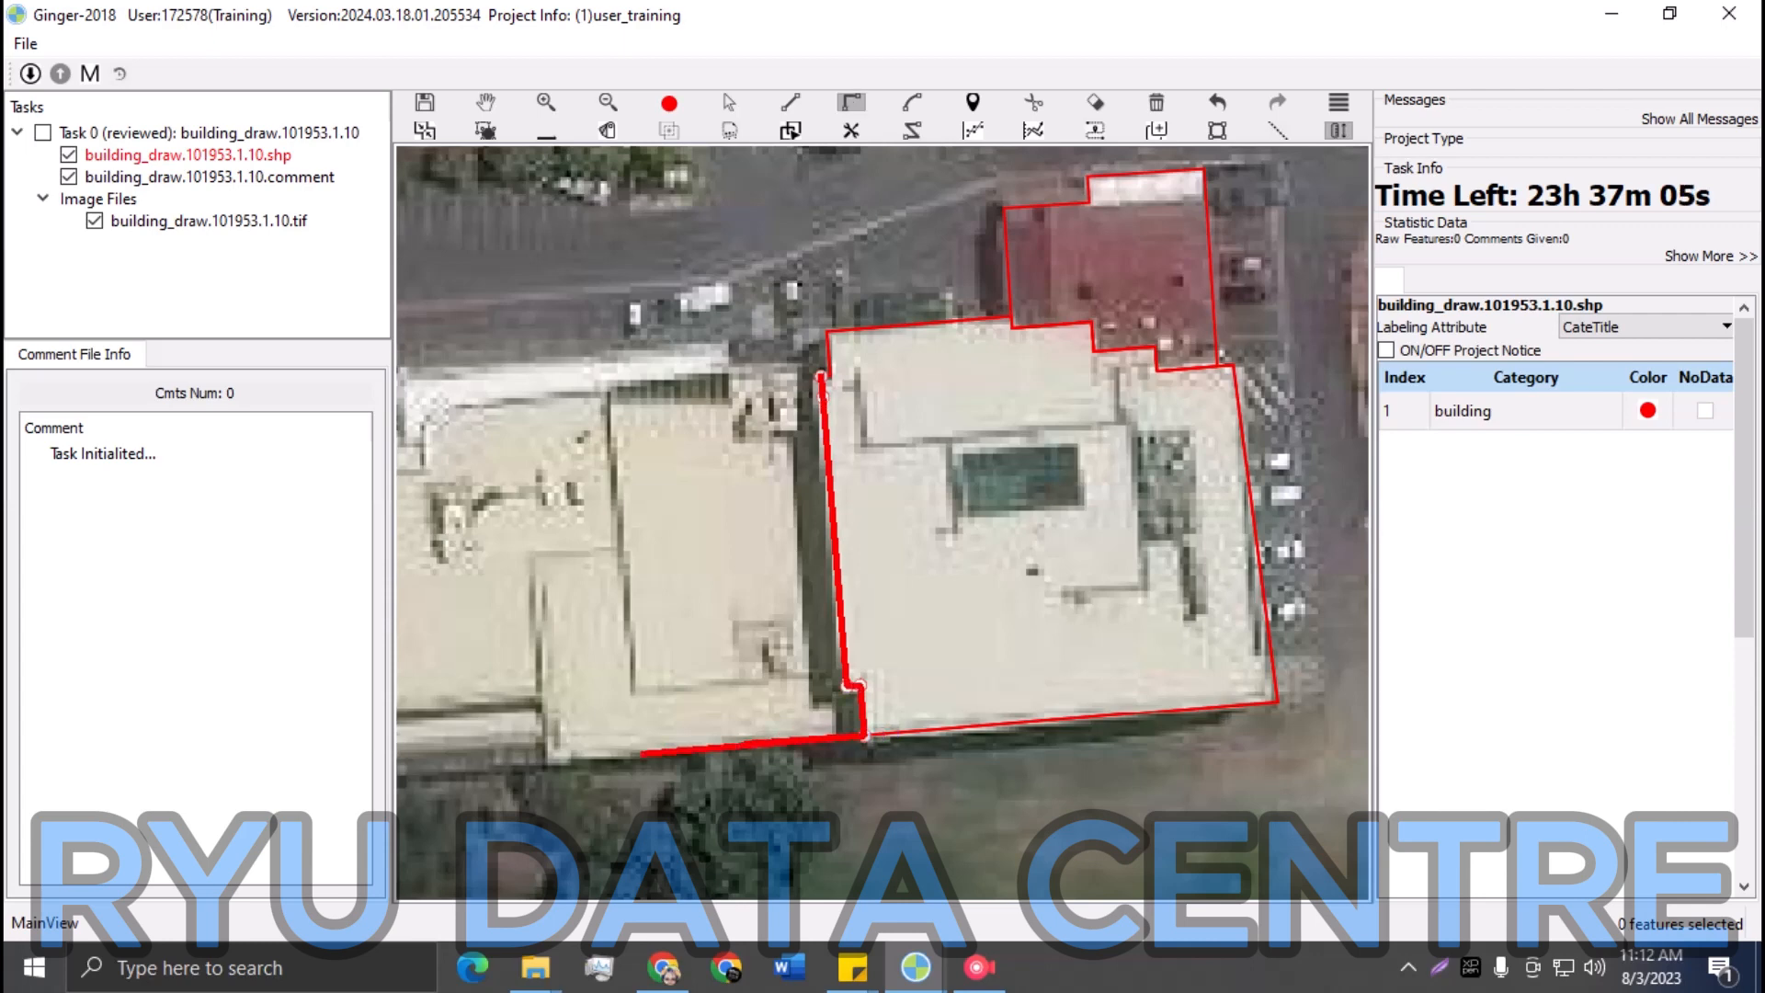
Step: Complete the left-hand building's right-angled outline around its lower left notch, outer side and stepped upper edge, closing at the shared edge
drag(544, 762, 783, 729)
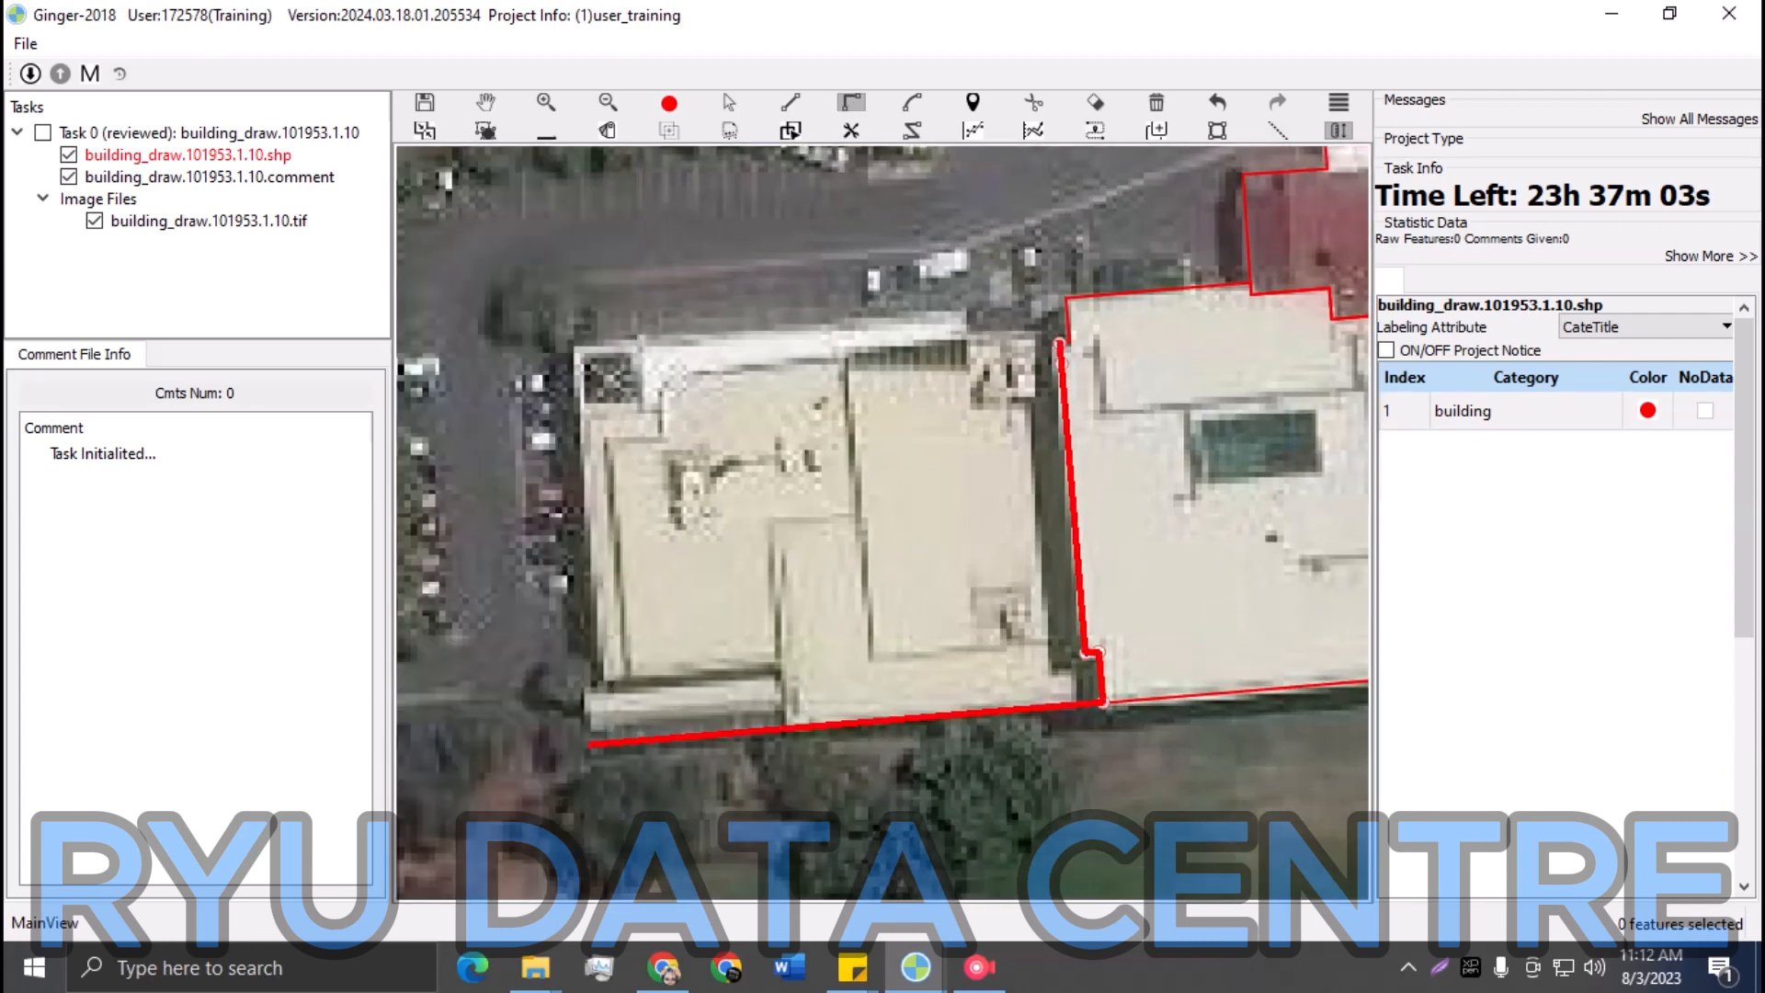
click(786, 728)
click(783, 676)
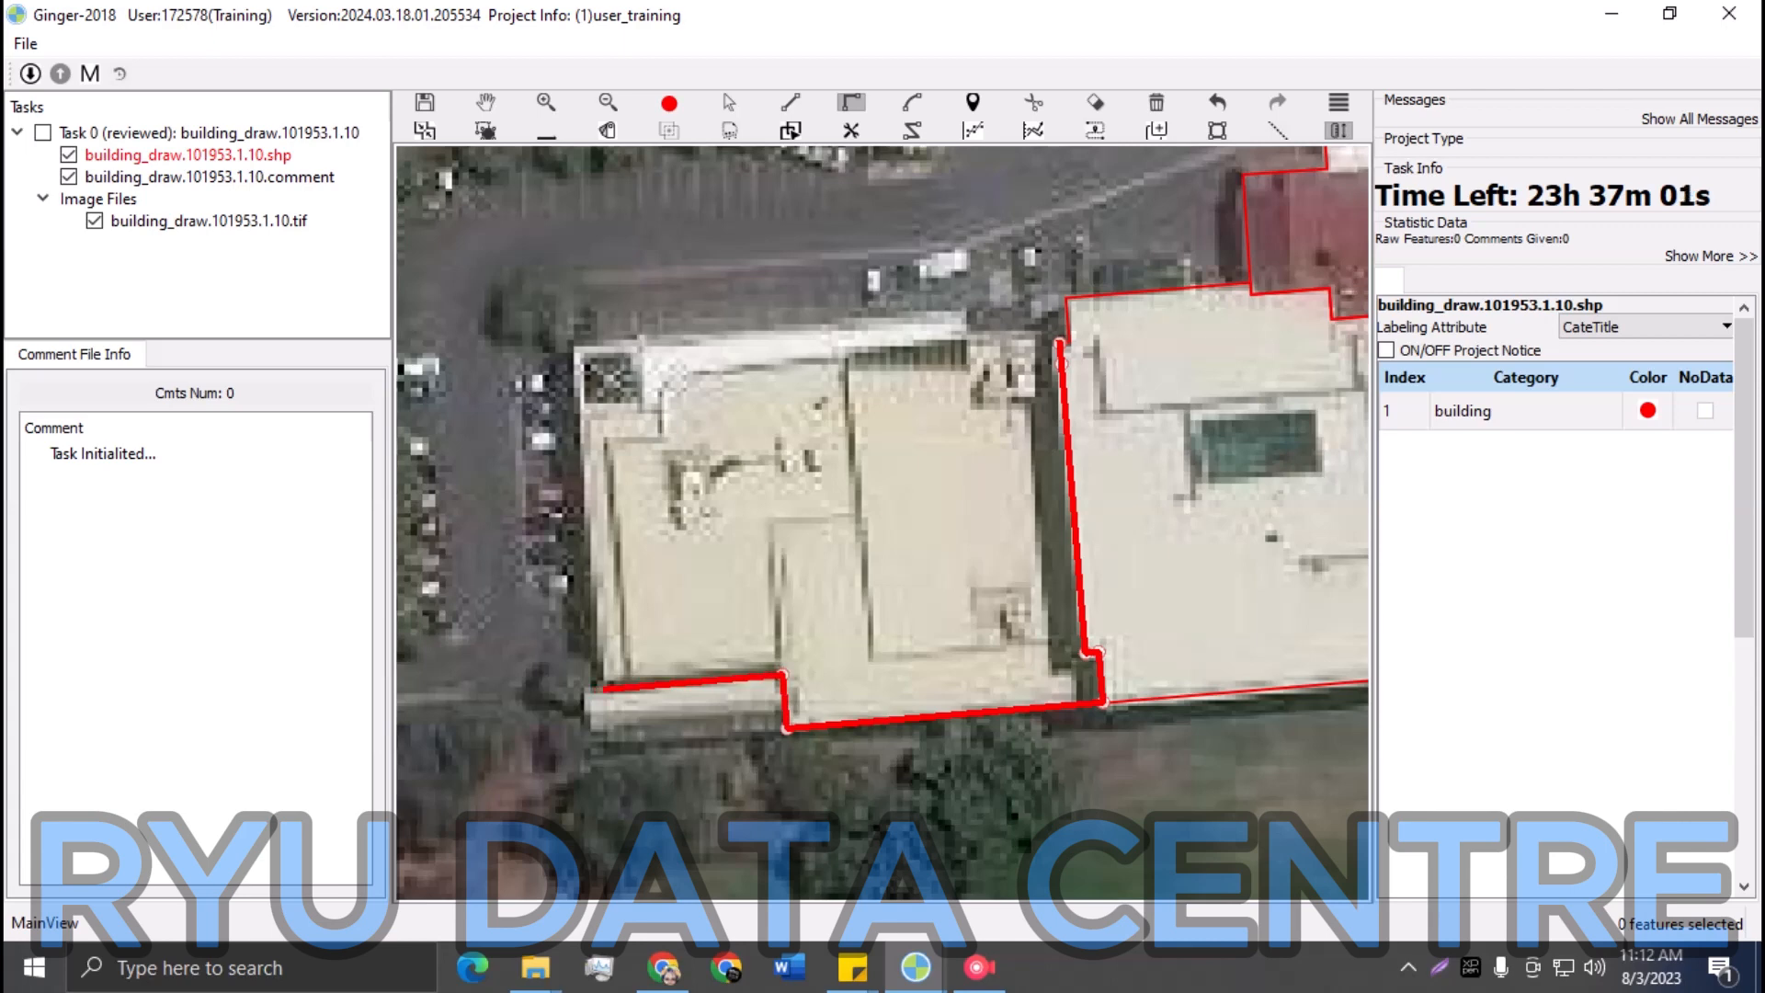
click(602, 688)
click(575, 350)
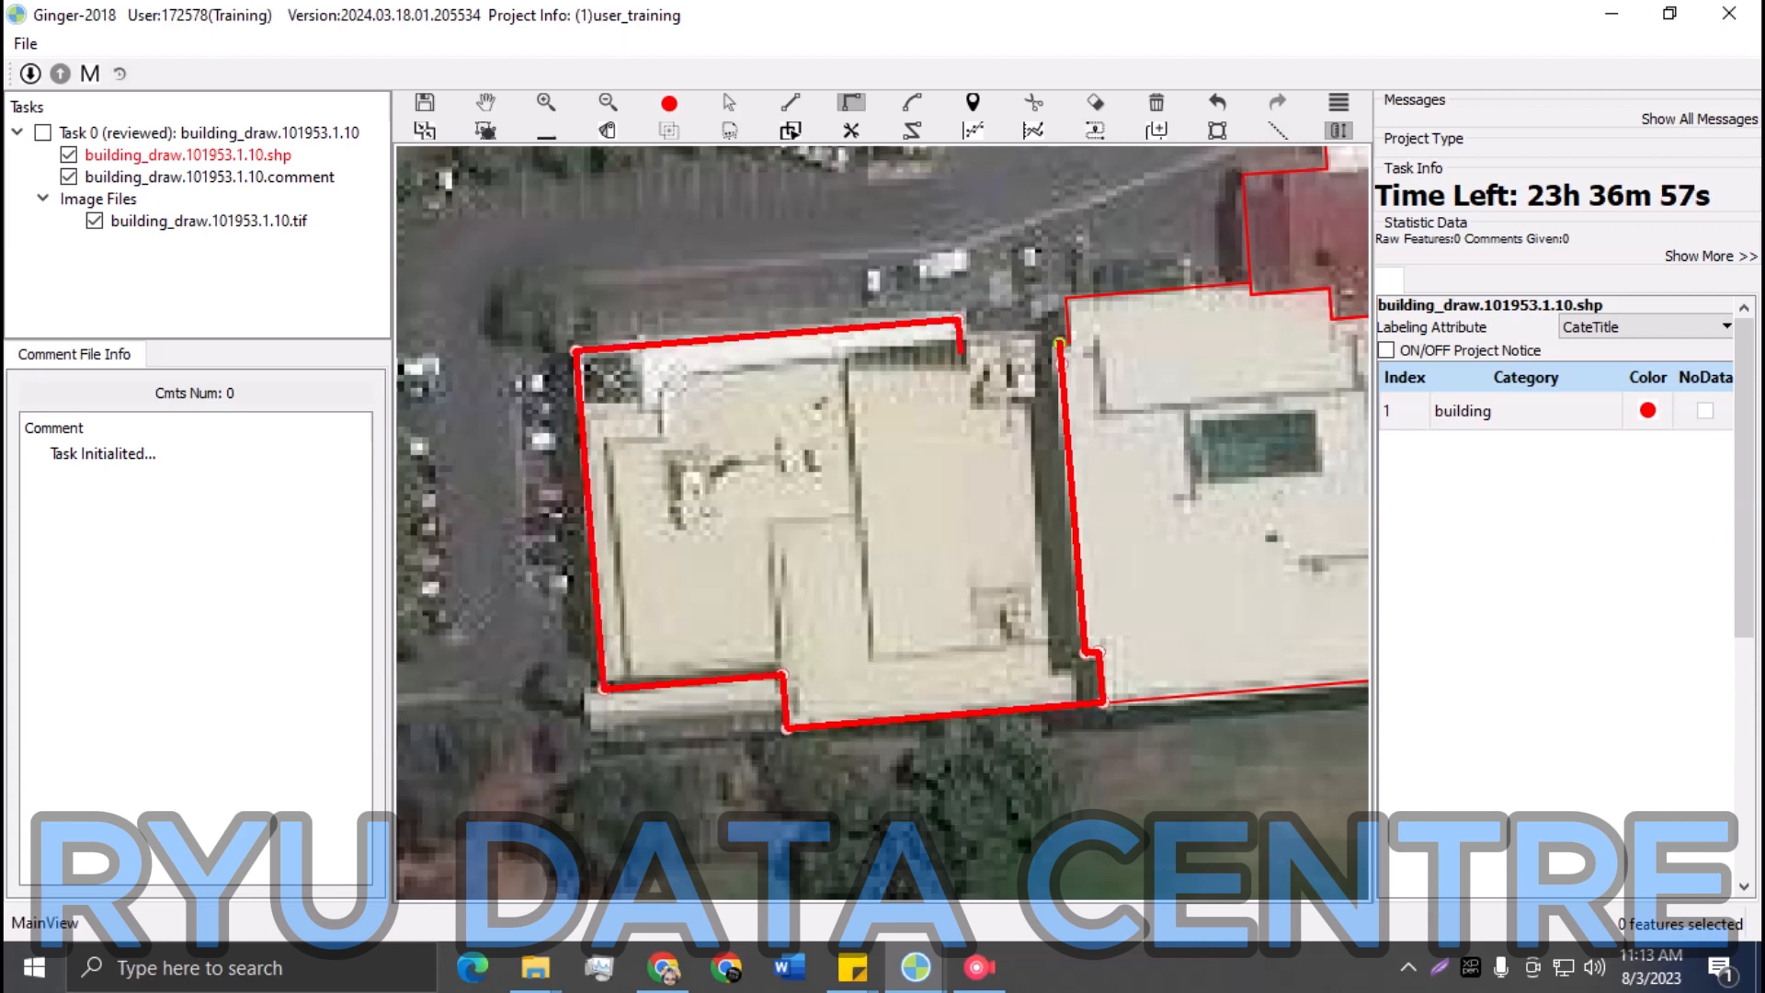
click(961, 350)
double_click(1059, 344)
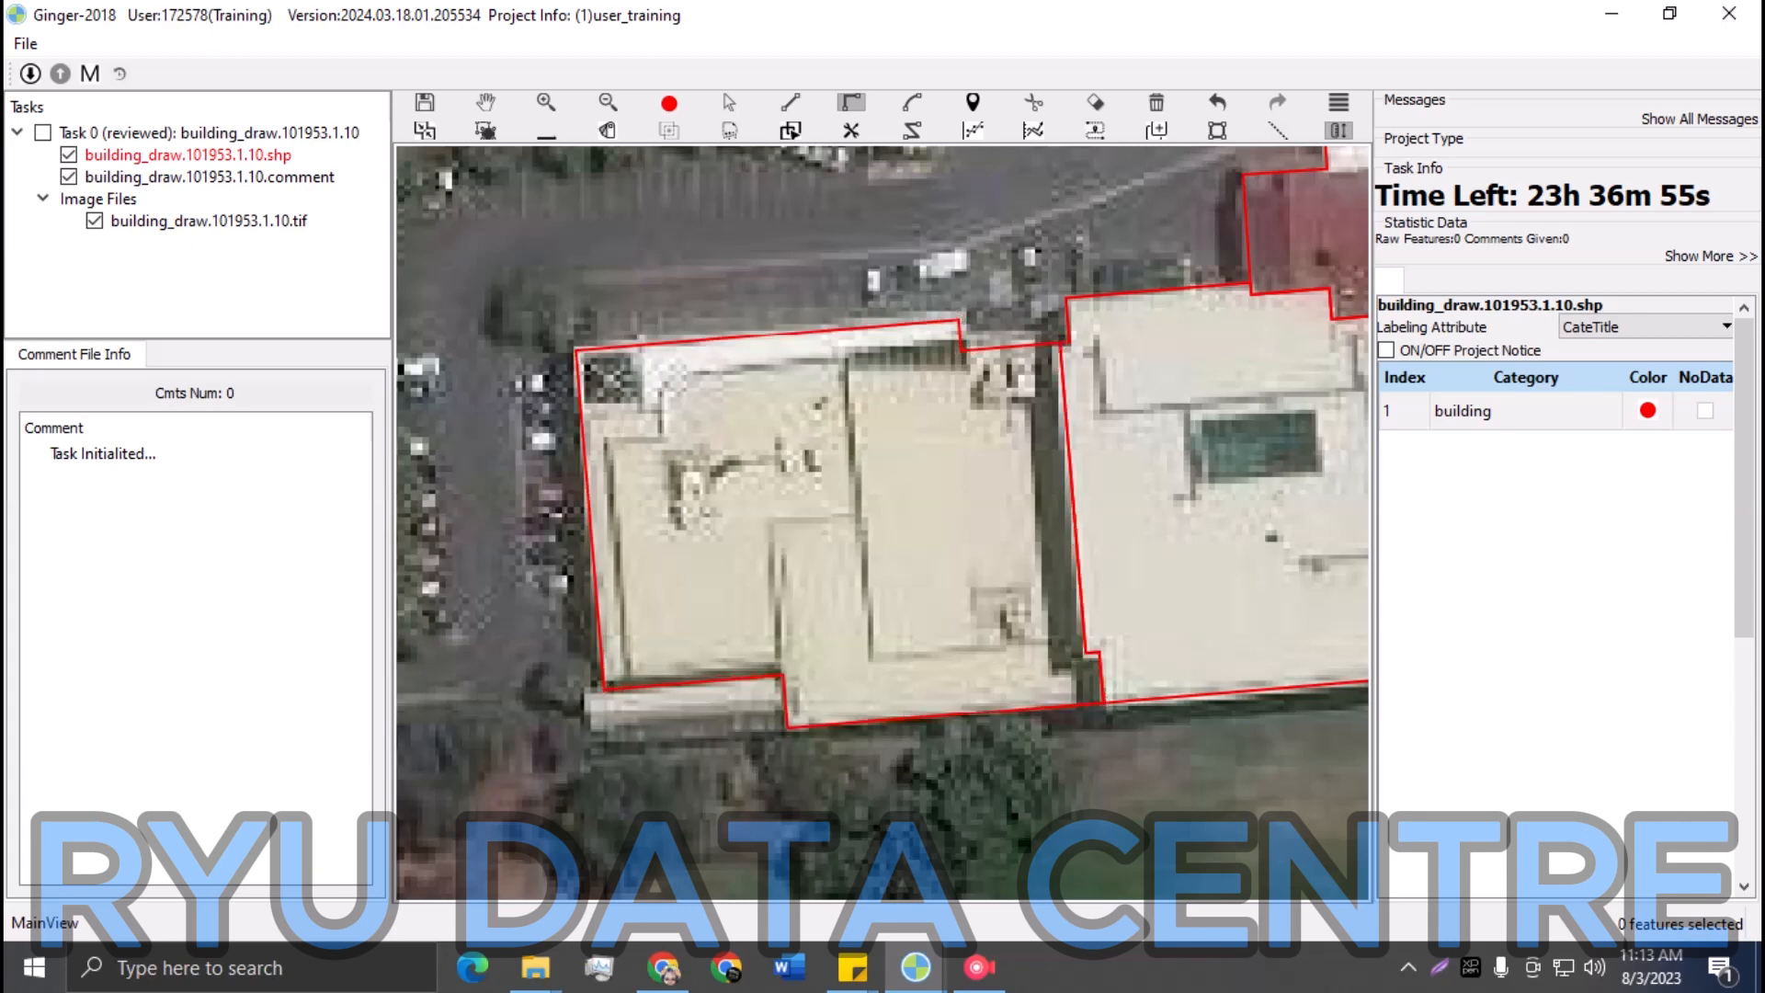
Step: Nudge the left-hand building's short upper right edge and its lower left notch edge slightly upward to fit the roof
key(Escape)
click(1006, 350)
scroll(1007, 352, up, 1)
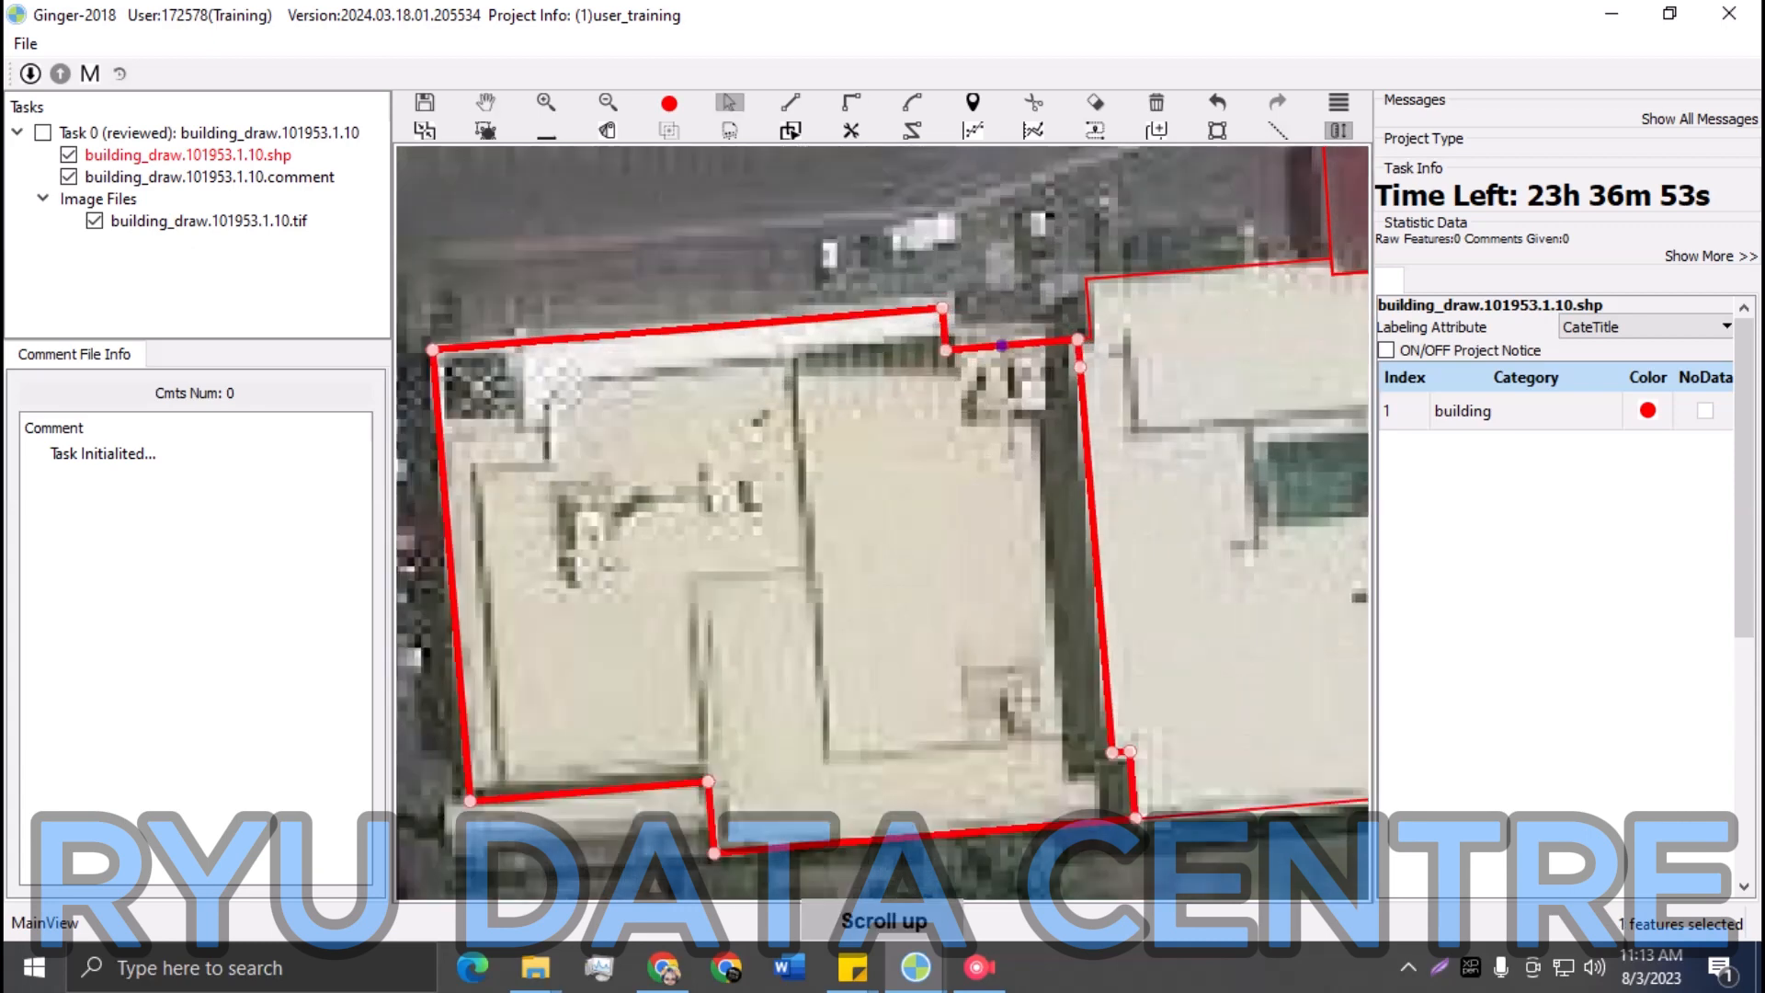
drag(1007, 347, 1008, 333)
key(space)
drag(882, 589, 1061, 302)
key(Escape)
click(848, 498)
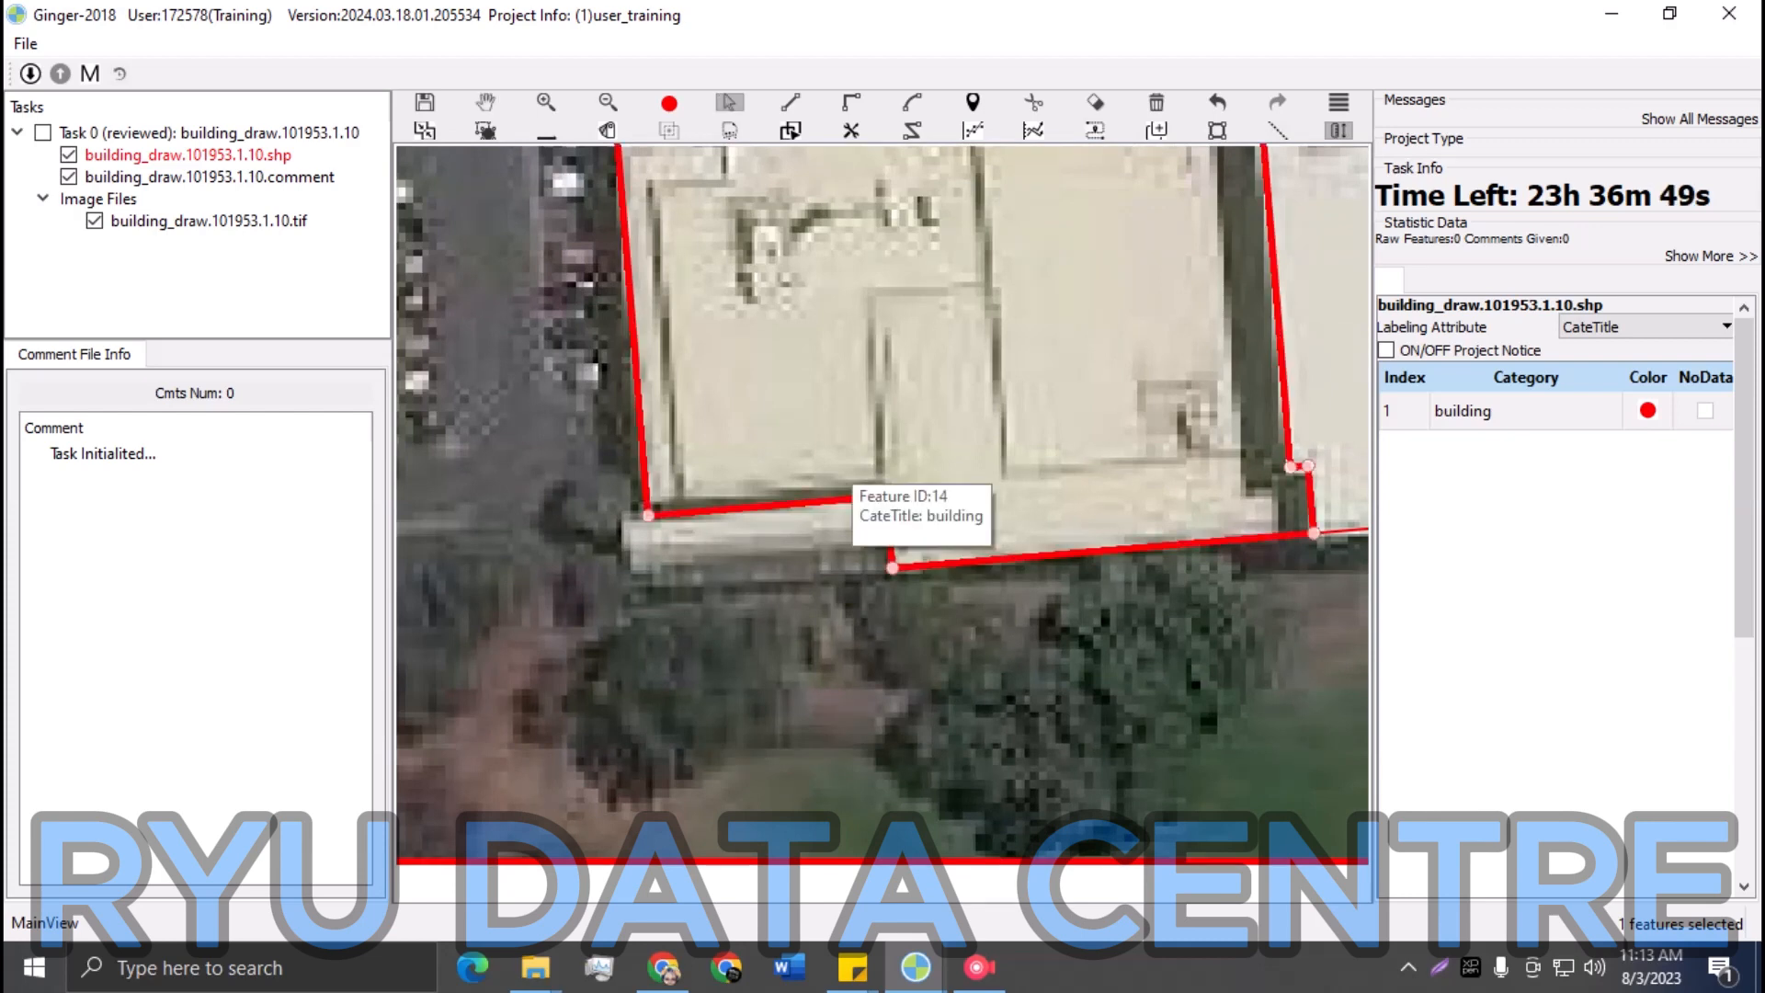
drag(847, 499, 847, 488)
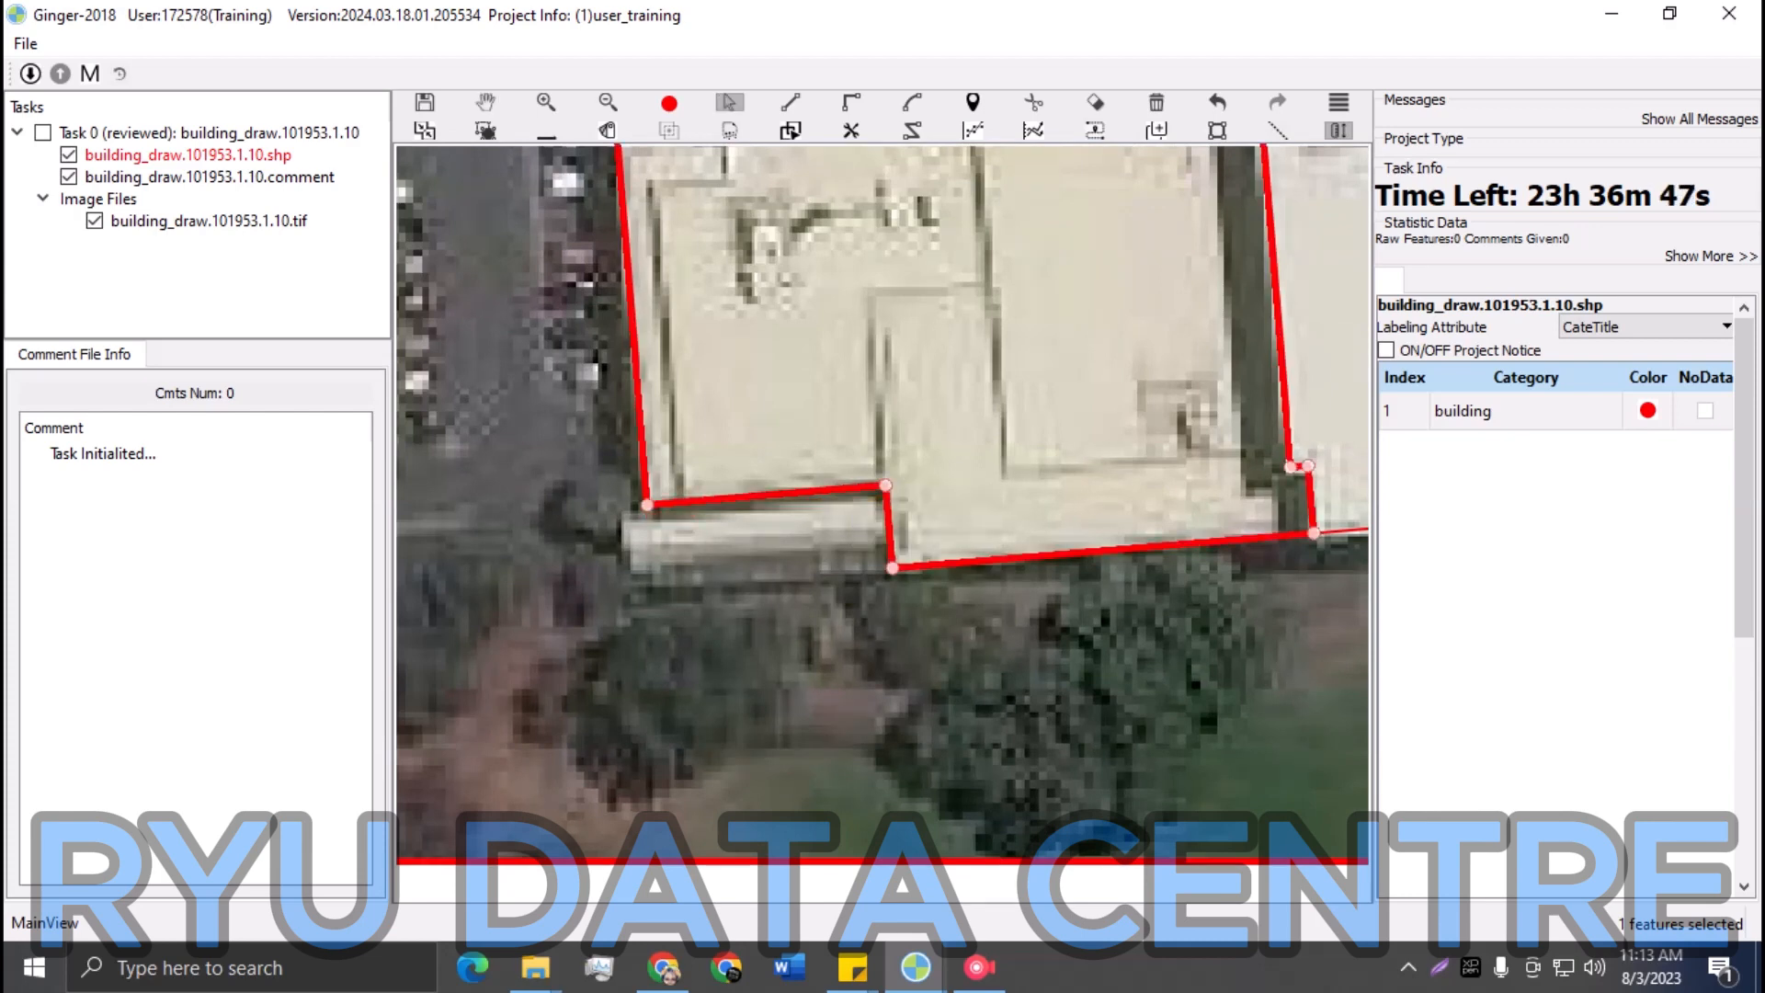
Step: Outline the narrow strip in the left-hand building's lower notch as a separate adjoining polygon and move its outer left edge outward
key(r)
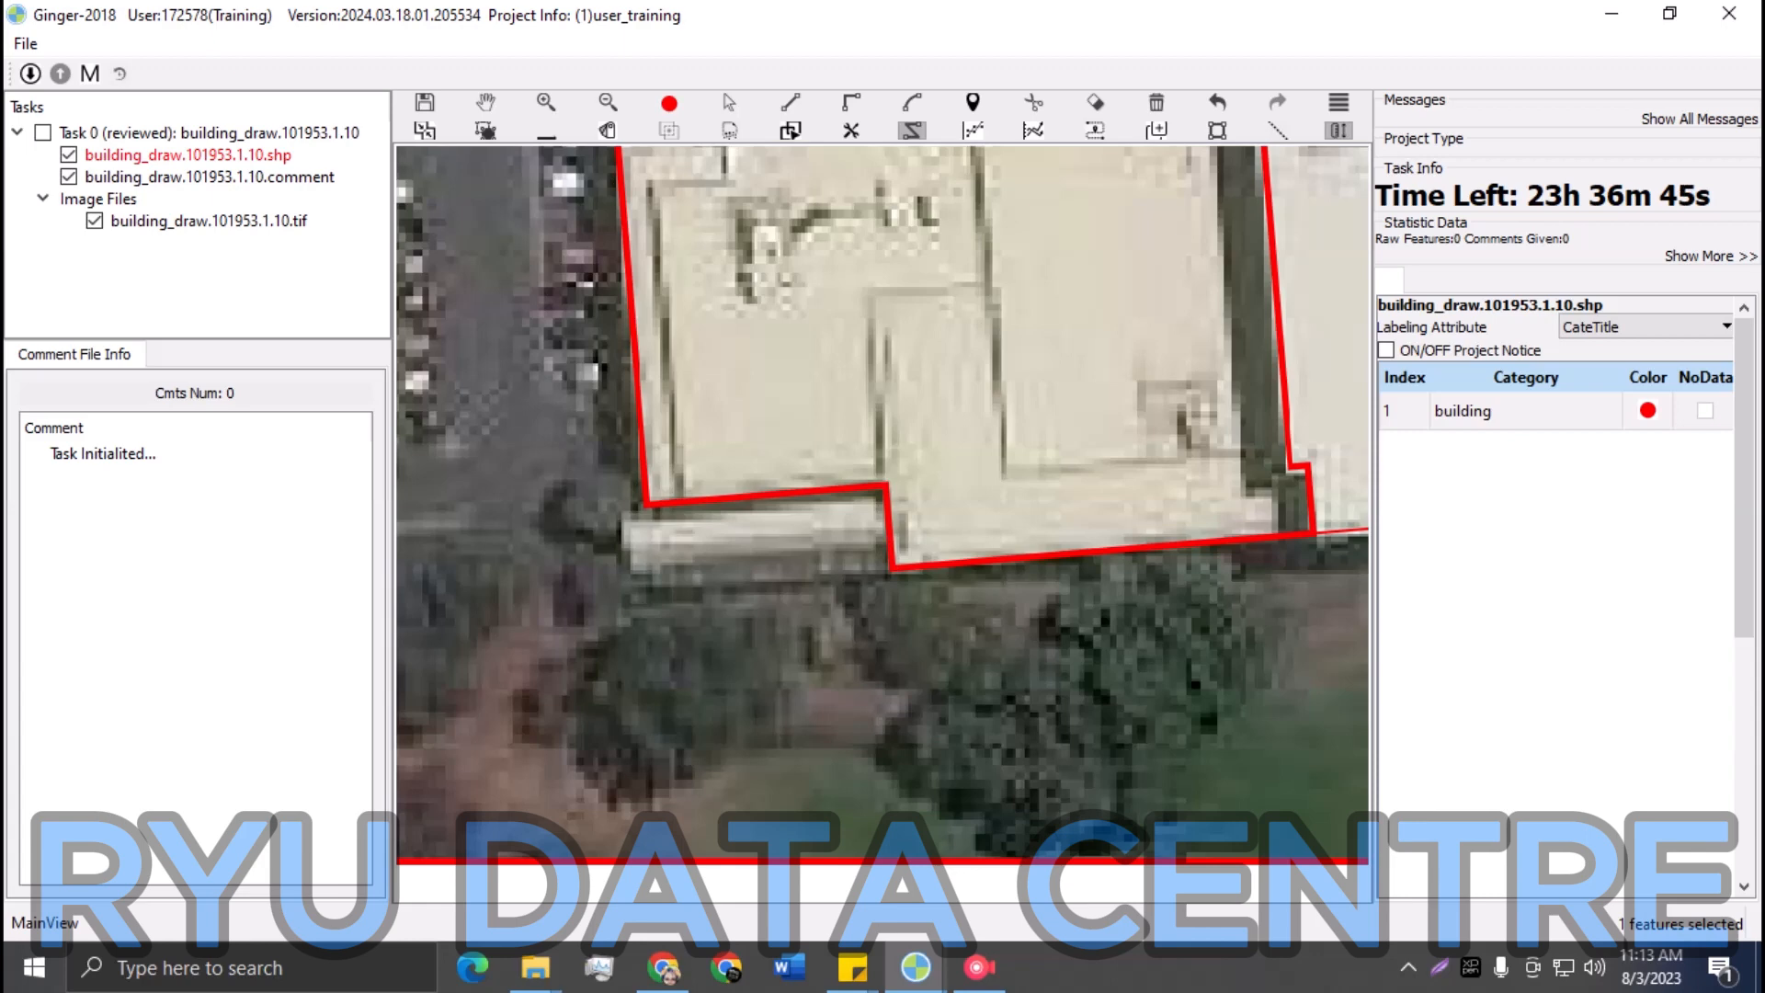
click(892, 567)
click(885, 484)
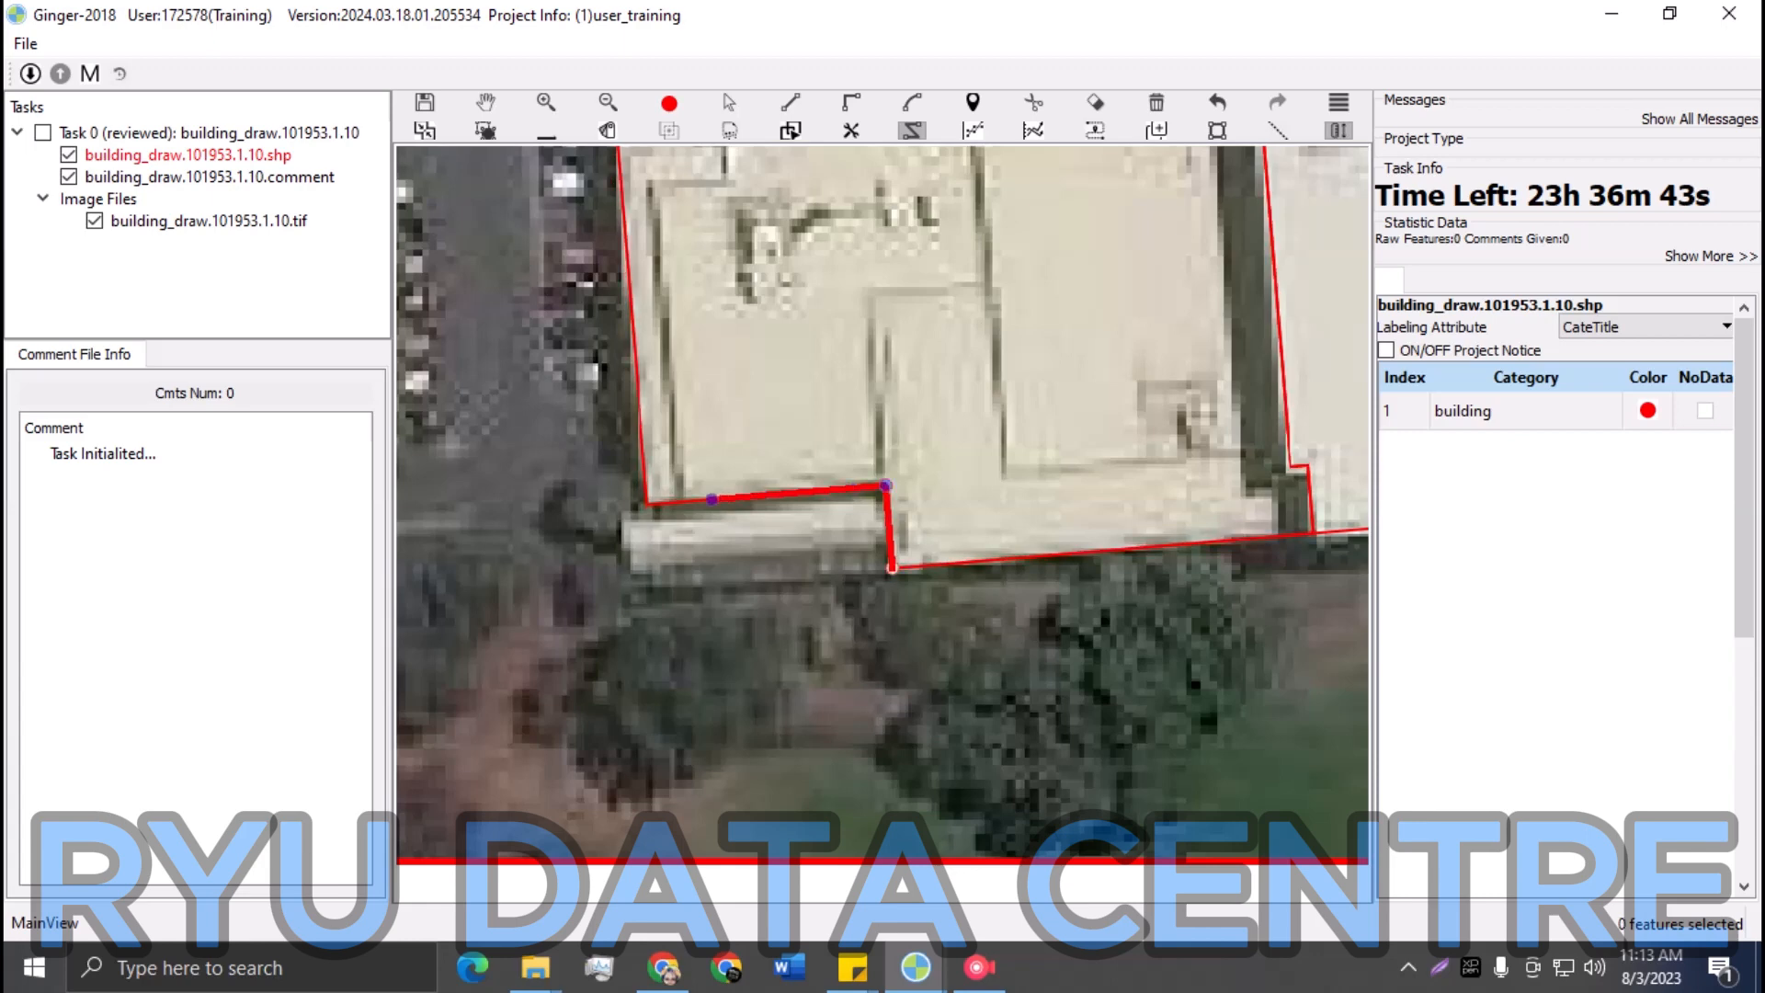
double_click(647, 505)
click(851, 103)
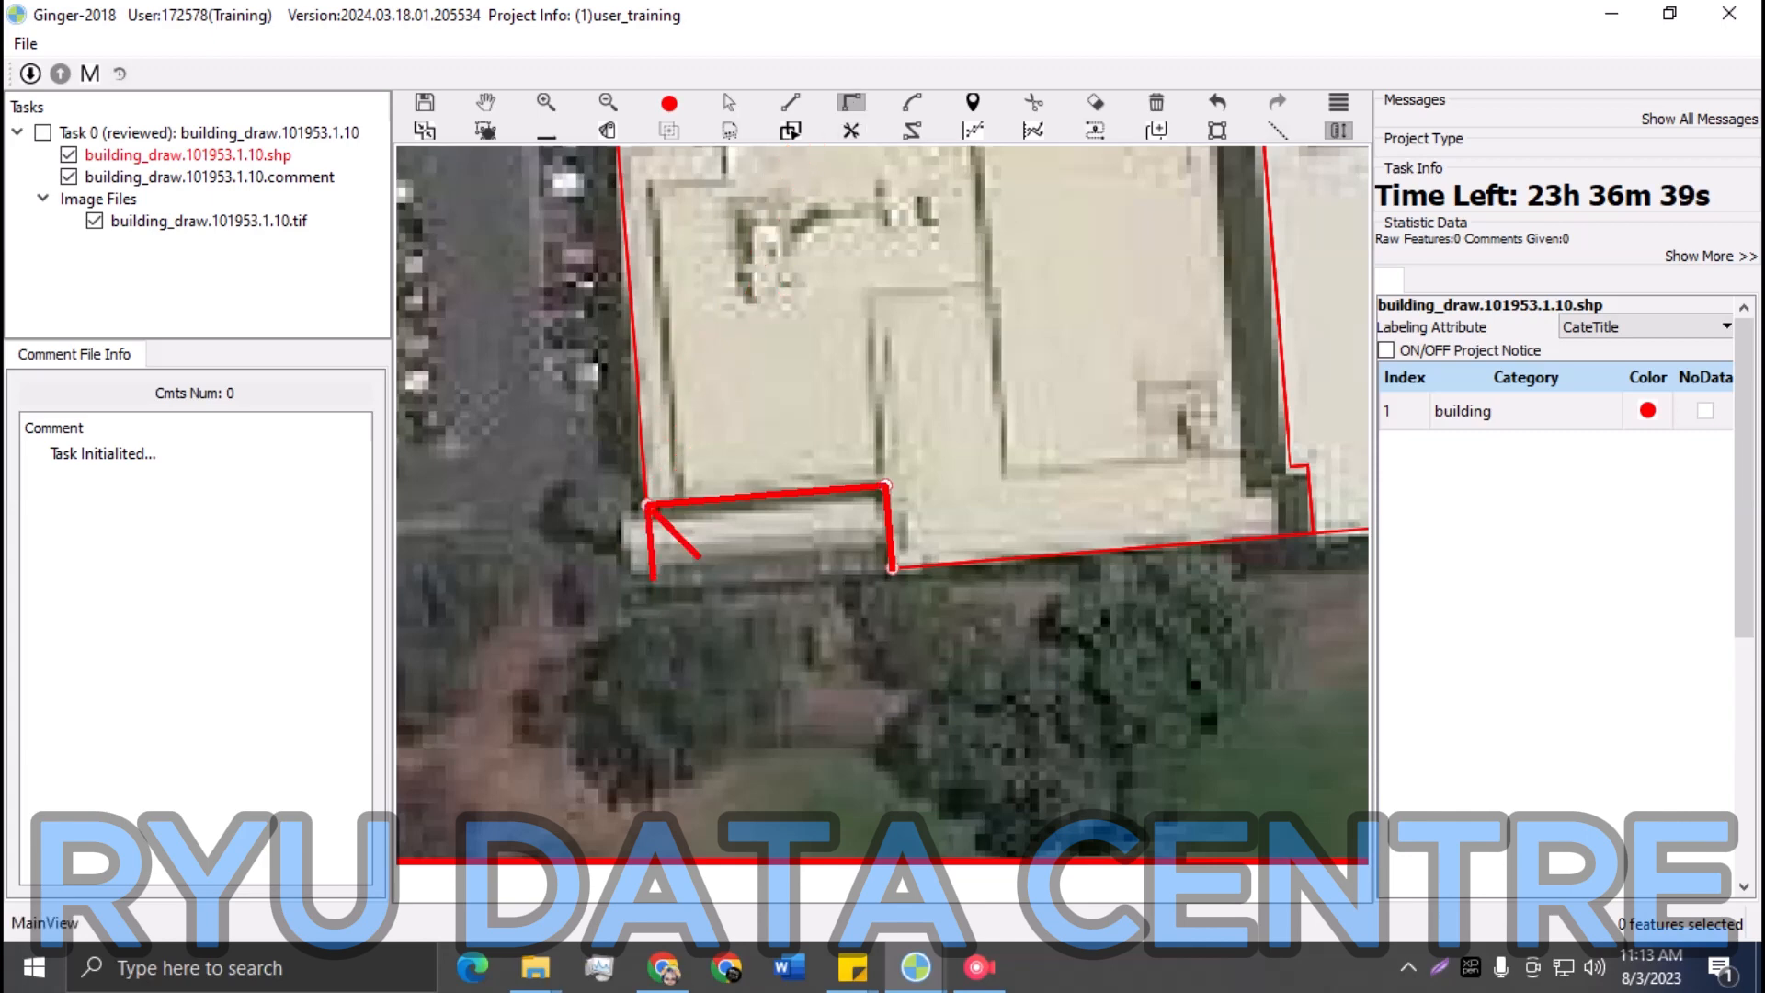
click(653, 586)
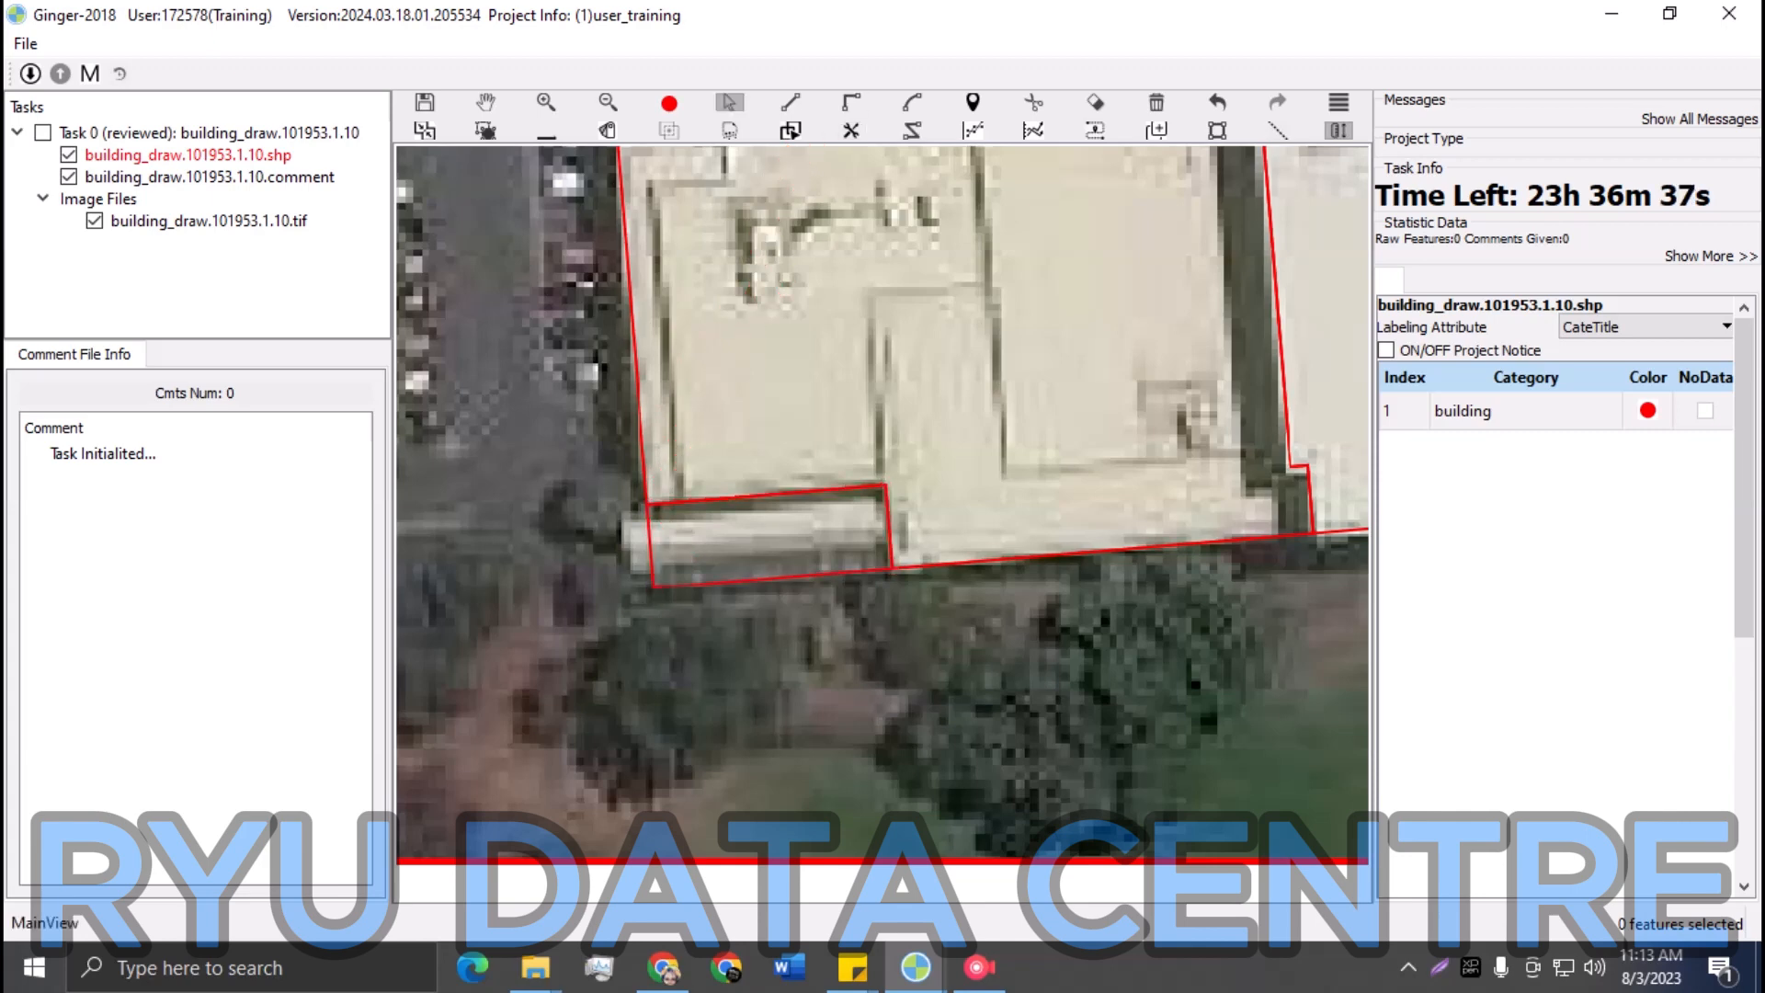
click(669, 542)
drag(650, 546, 543, 596)
key(Escape)
Step: Select all the building polygons to check their outlines against the whole image
scroll(625, 575, down, 2)
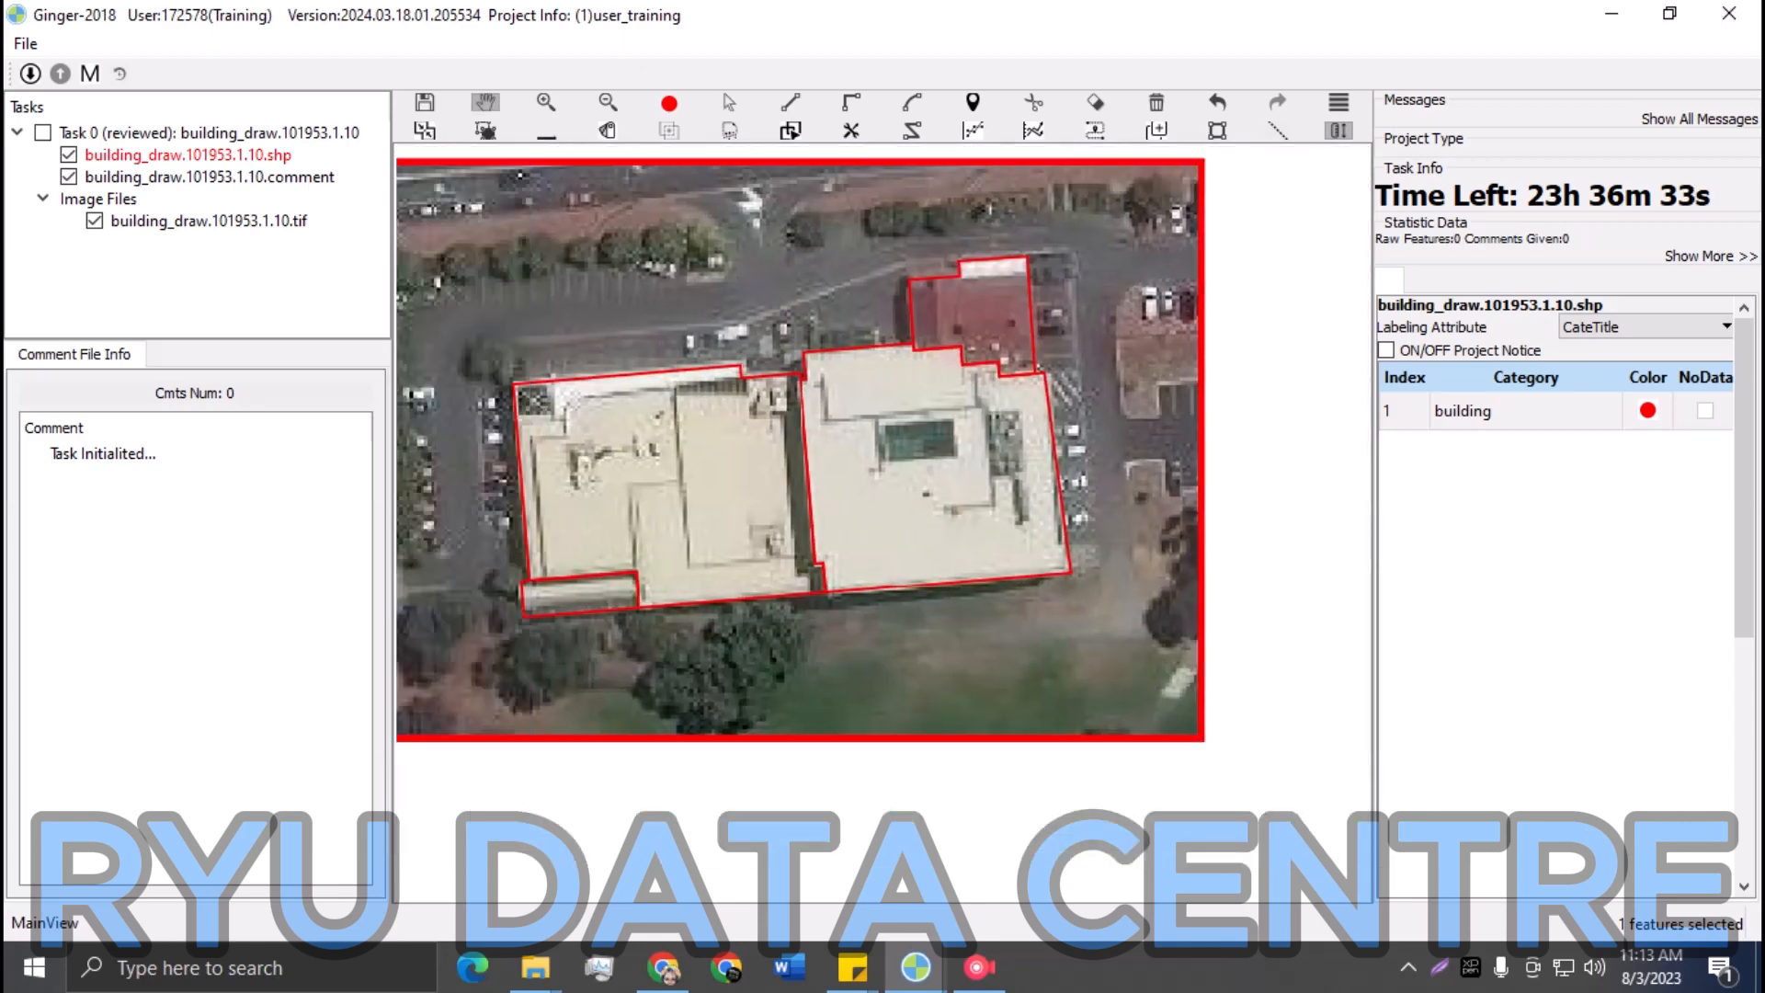
key(s)
drag(418, 261, 1108, 629)
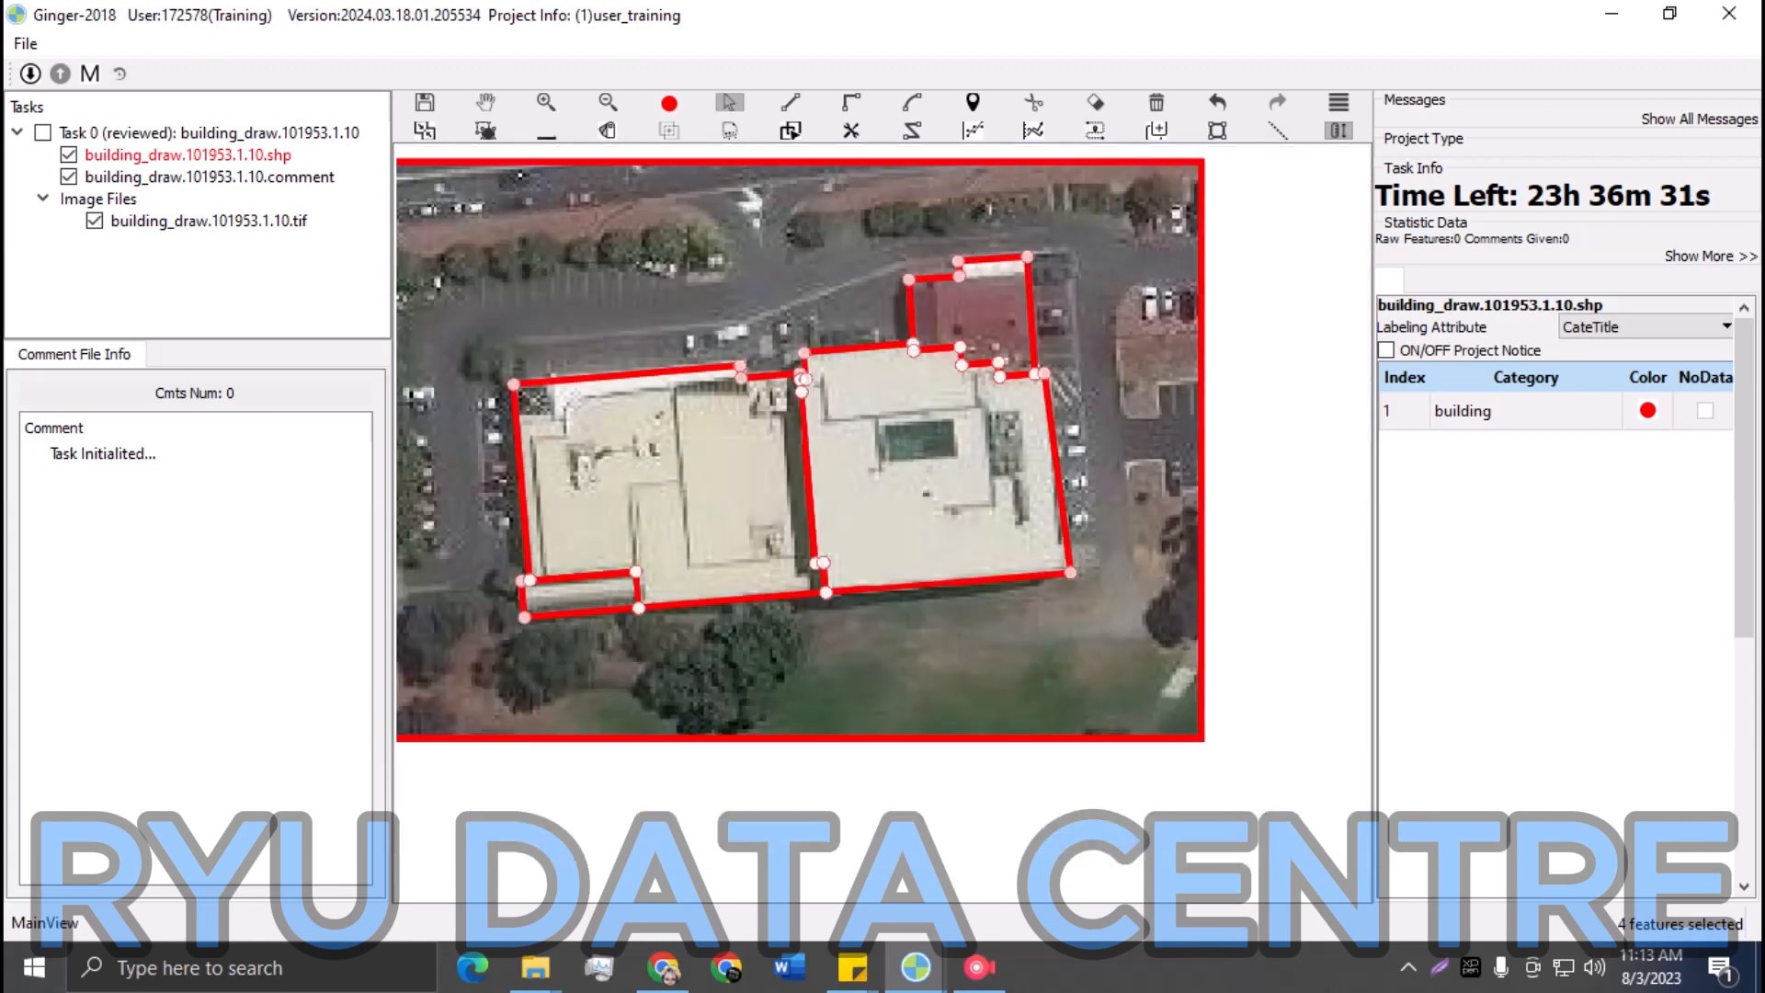
key(Escape)
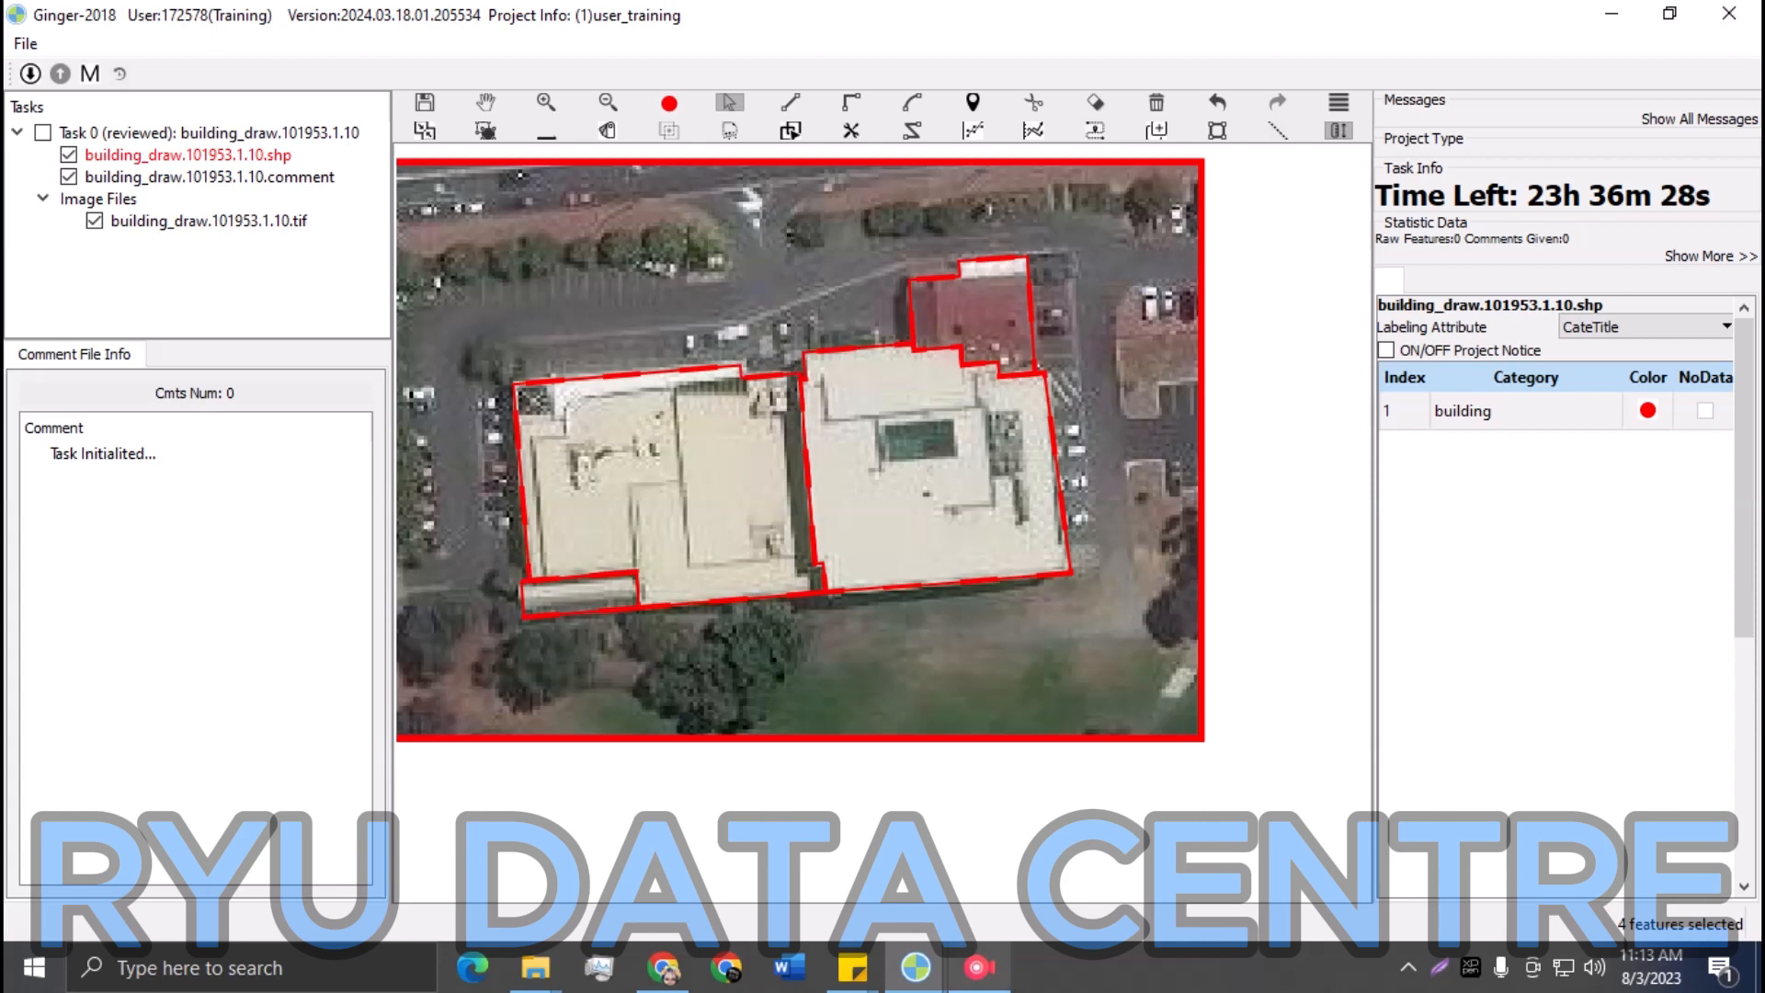
click(980, 967)
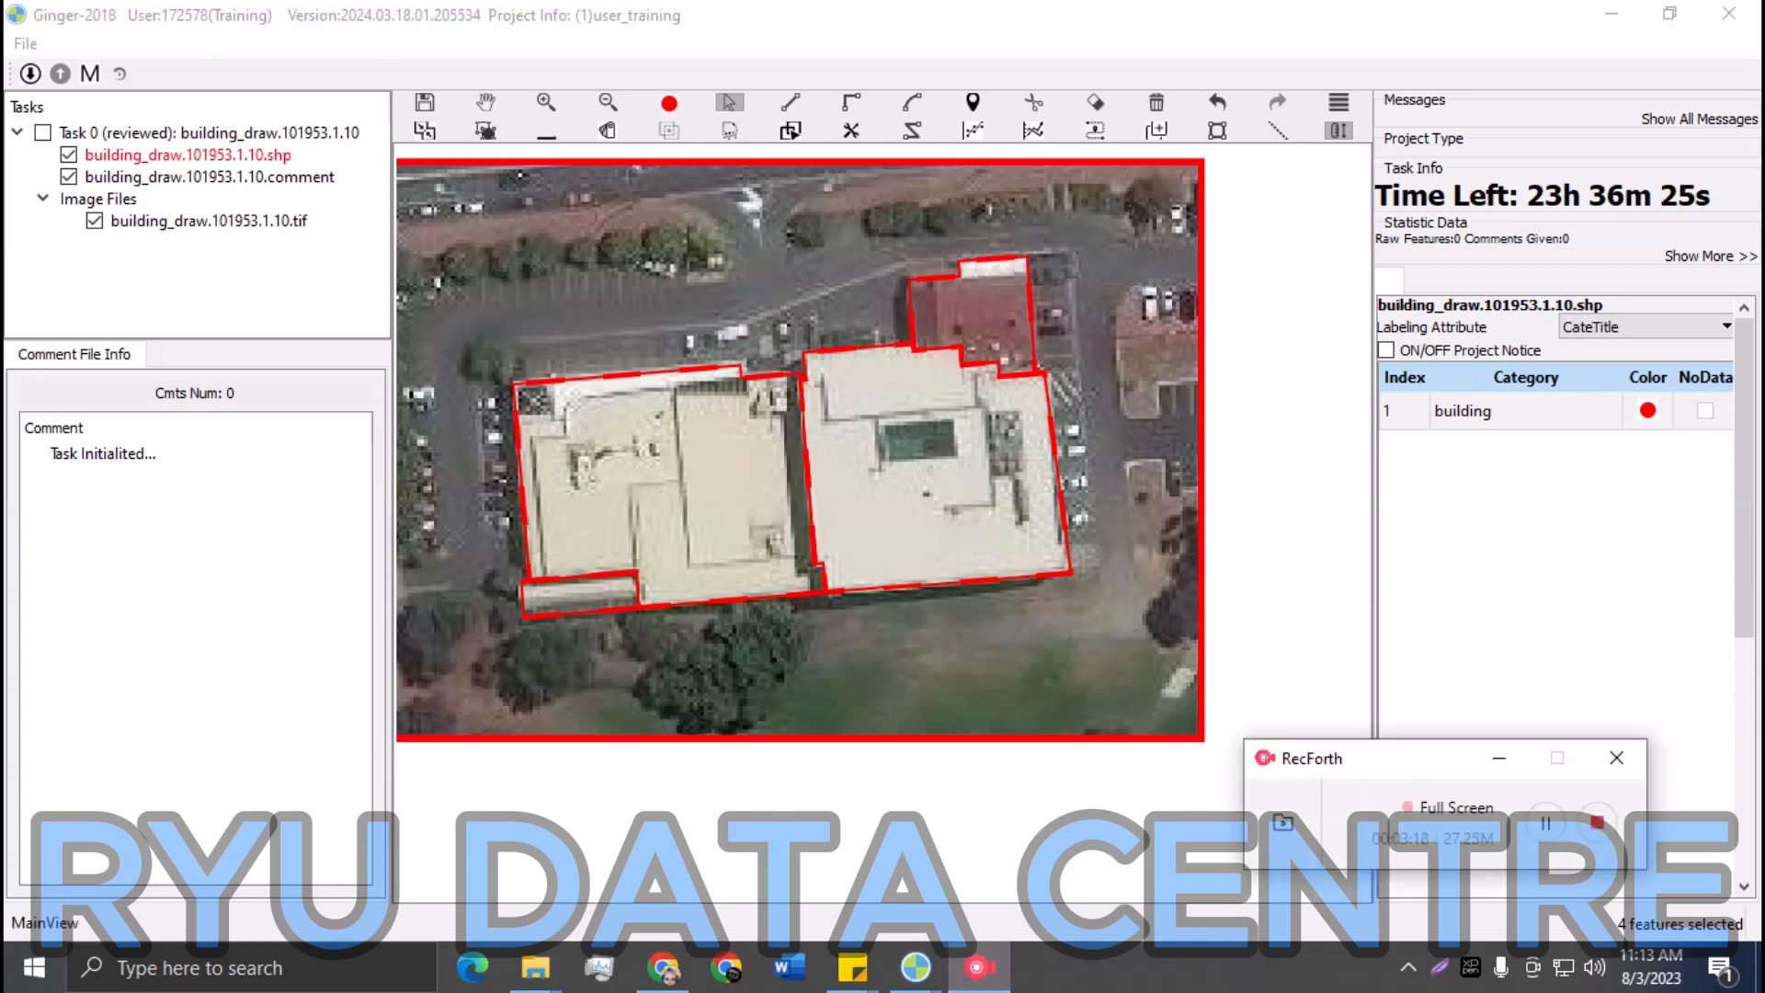